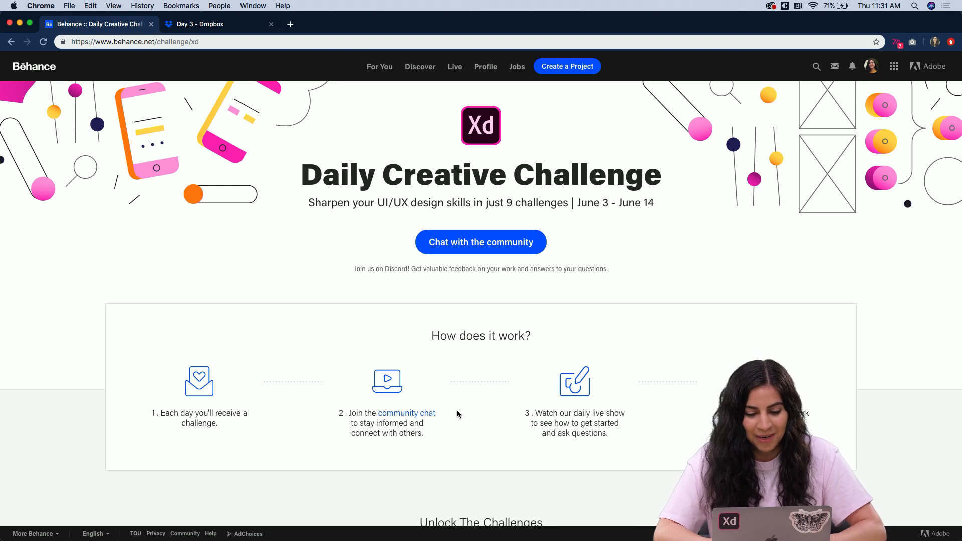
Review the Daily Creative Challenge page on Behance, covering how the challenge works and the Home screen, Order history and Search and filter challenges
scroll(457, 410, down, 2)
scroll(447, 360, up, 2)
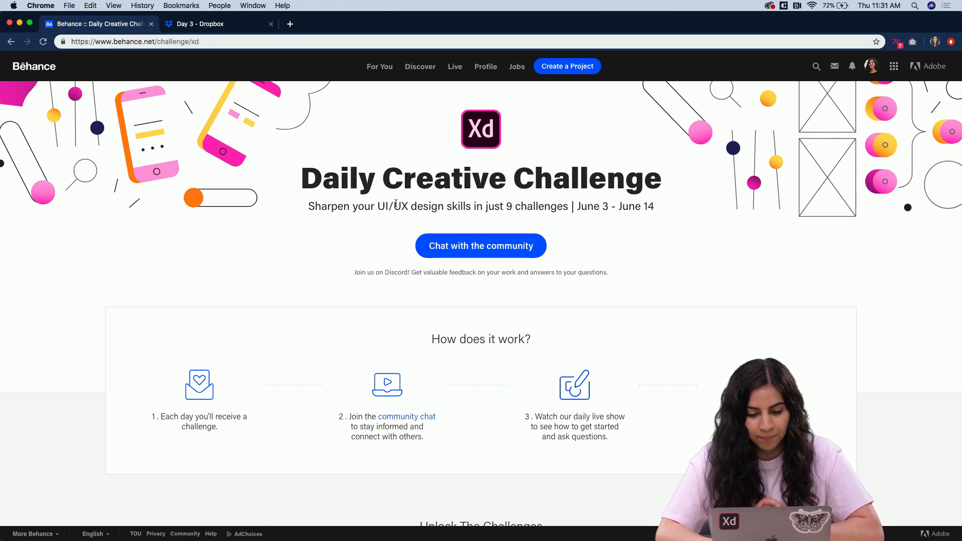
scroll(432, 260, up, 1)
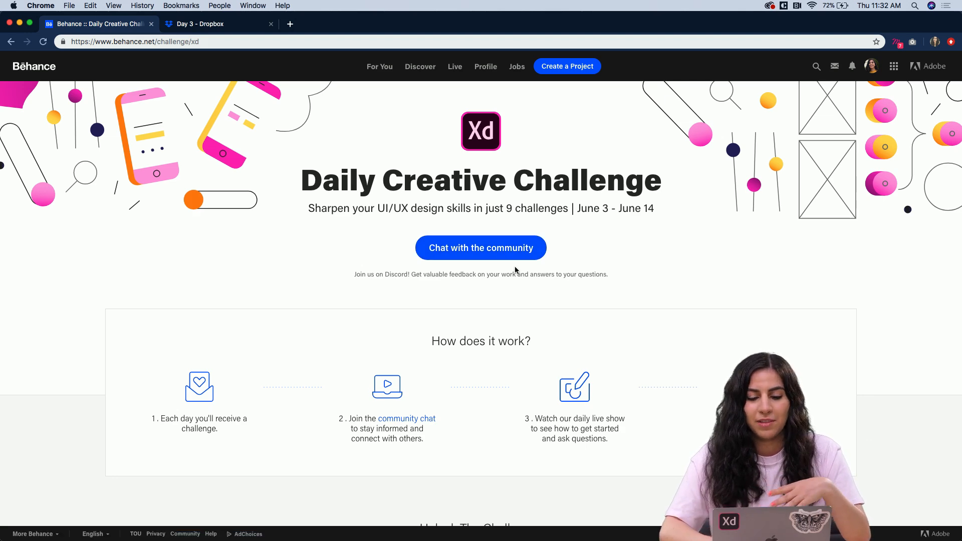
scroll(356, 377, down, 5)
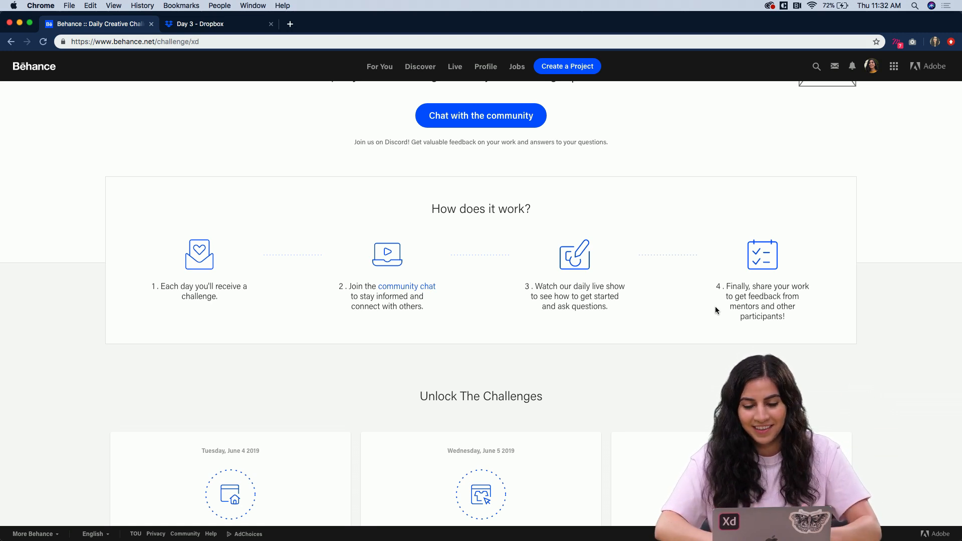
scroll(584, 353, down, 4)
scroll(585, 355, down, 4)
scroll(592, 346, up, 3)
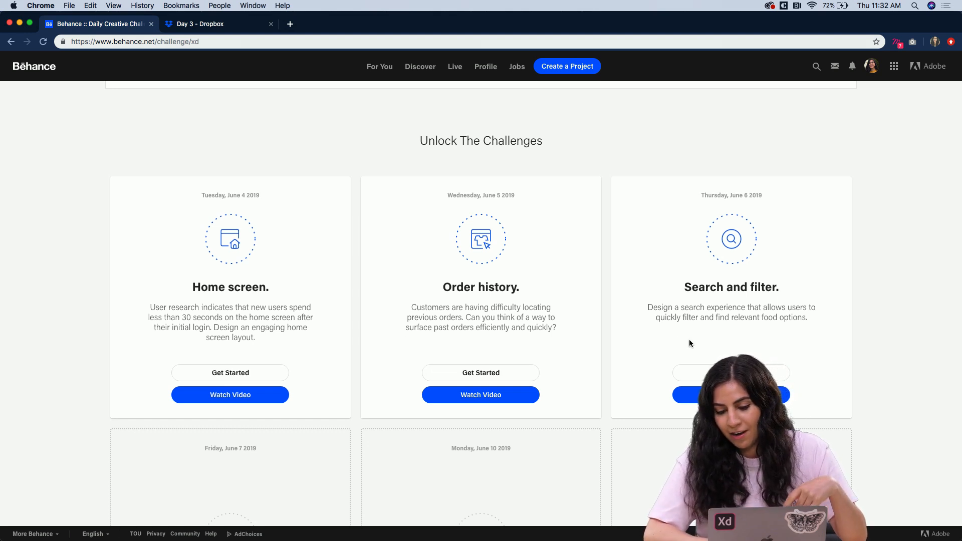
scroll(683, 336, down, 2)
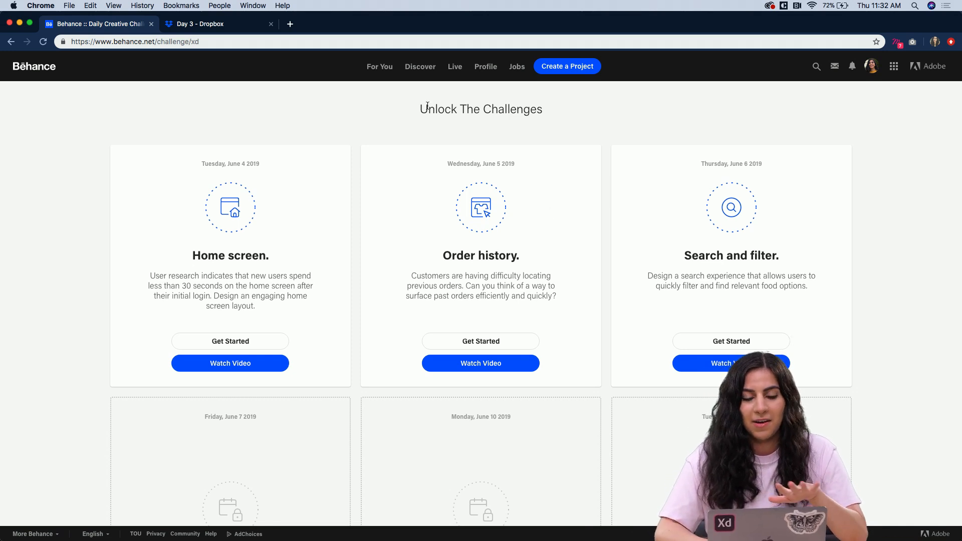
Check the download options for FoodDCC3.xd on the Dropbox page and return to the Behance challenge page
click(222, 26)
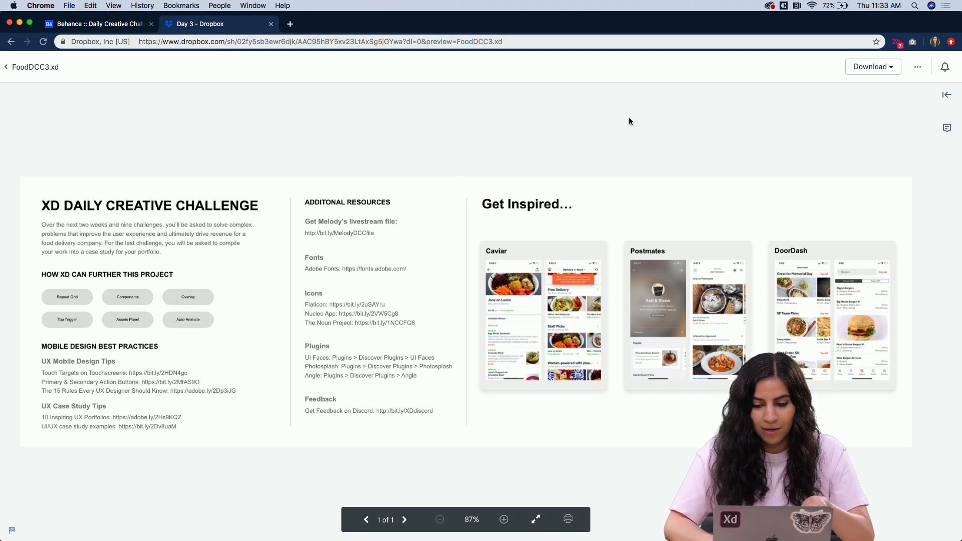
click(881, 71)
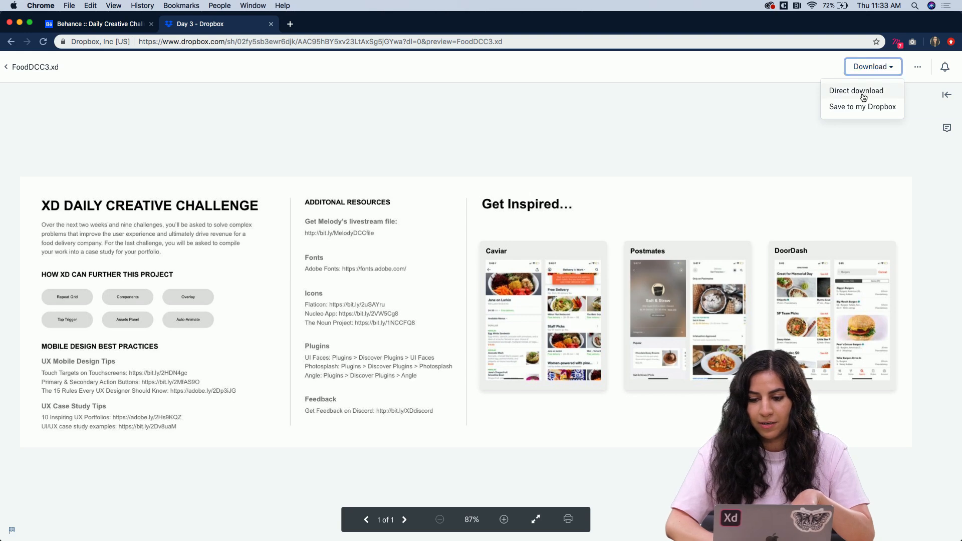
click(881, 73)
click(100, 24)
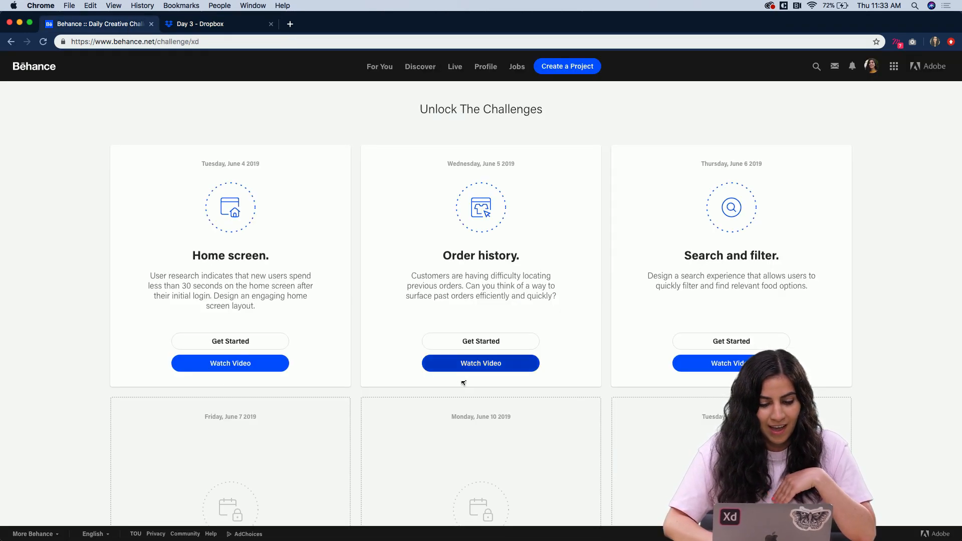
Switch to Discord and look through the food app designs and comments shared in the Adobe XD design-feedback channel
click(606, 536)
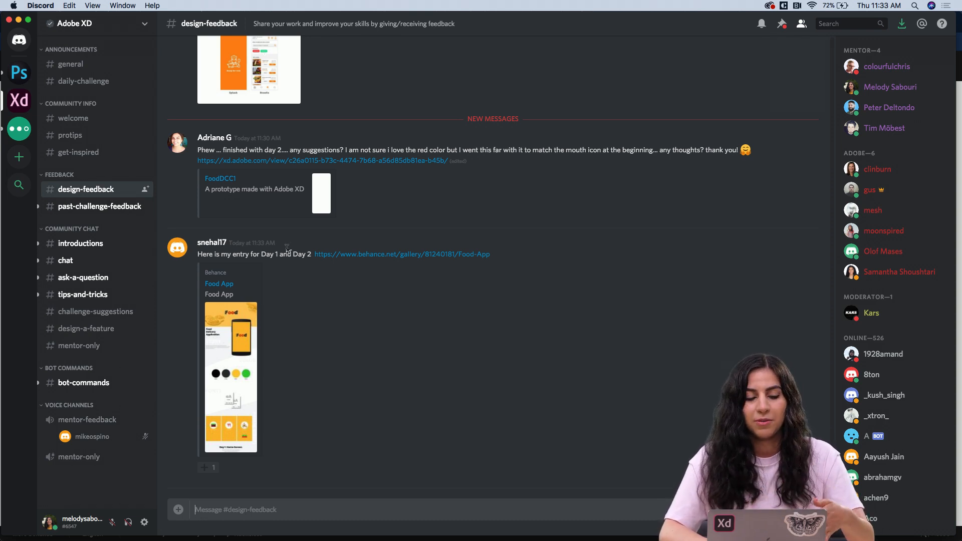
scroll(286, 307, up, 10)
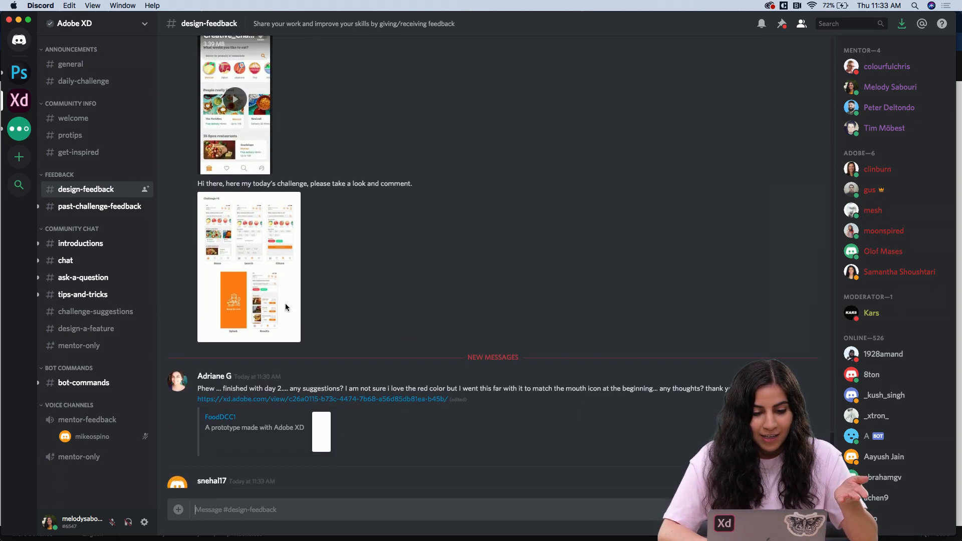
scroll(290, 227, up, 10)
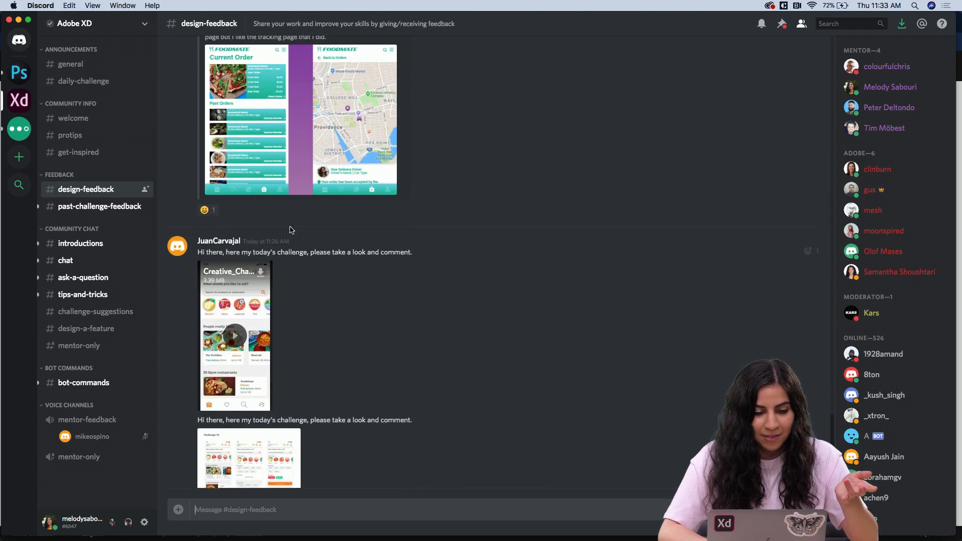
scroll(315, 165, up, 12)
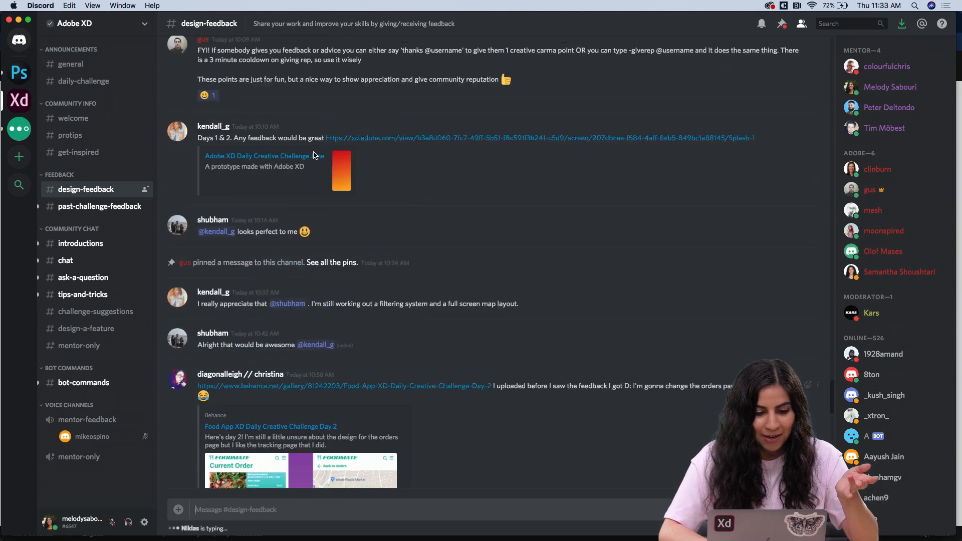
scroll(323, 190, up, 8)
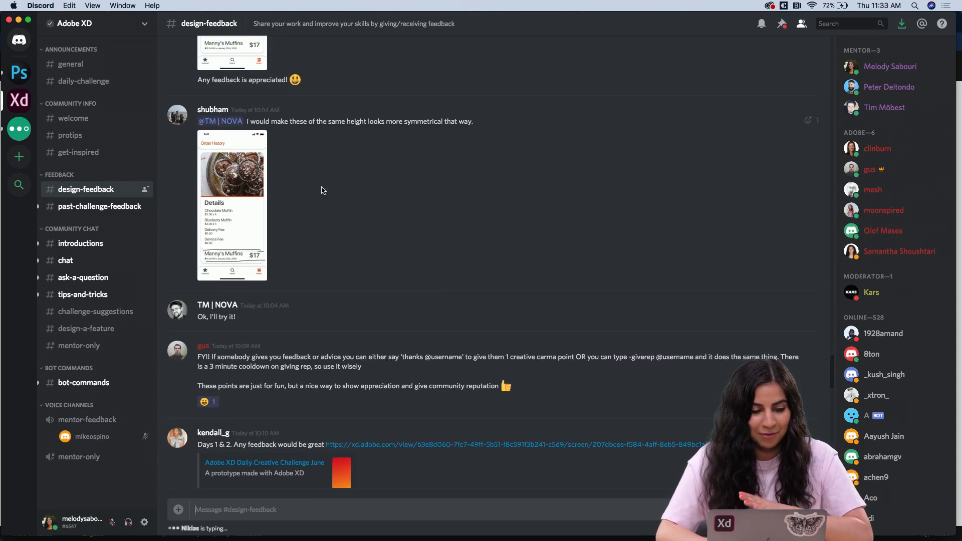
scroll(323, 190, up, 11)
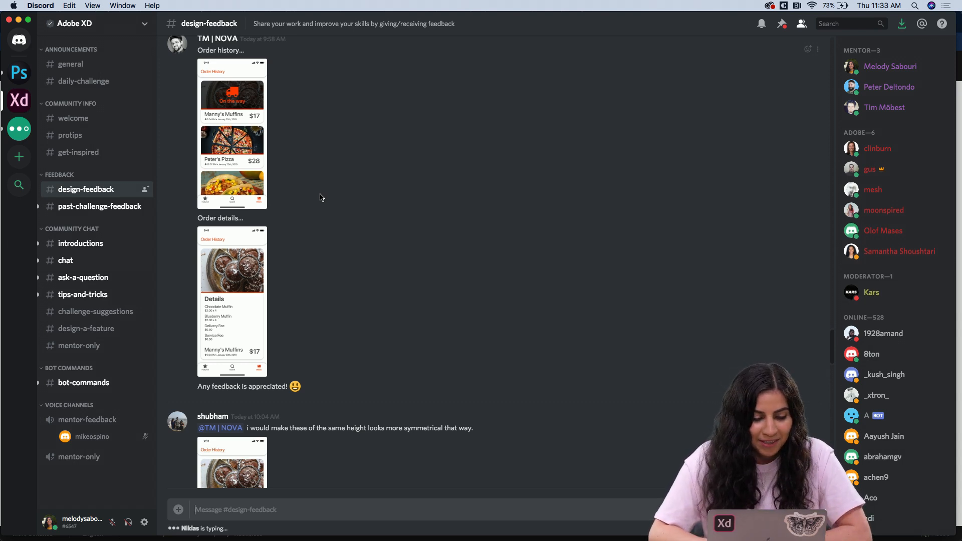
scroll(322, 198, down, 1)
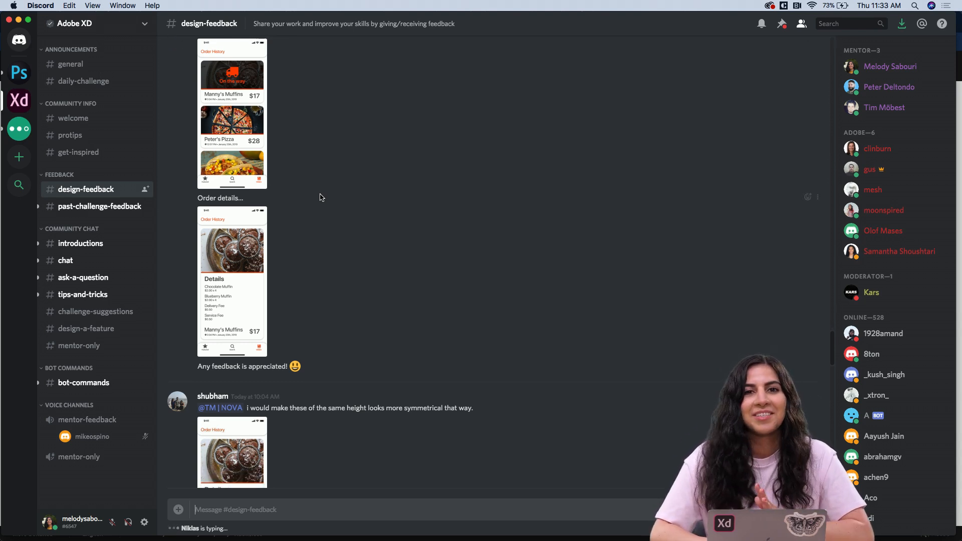
scroll(322, 198, up, 3)
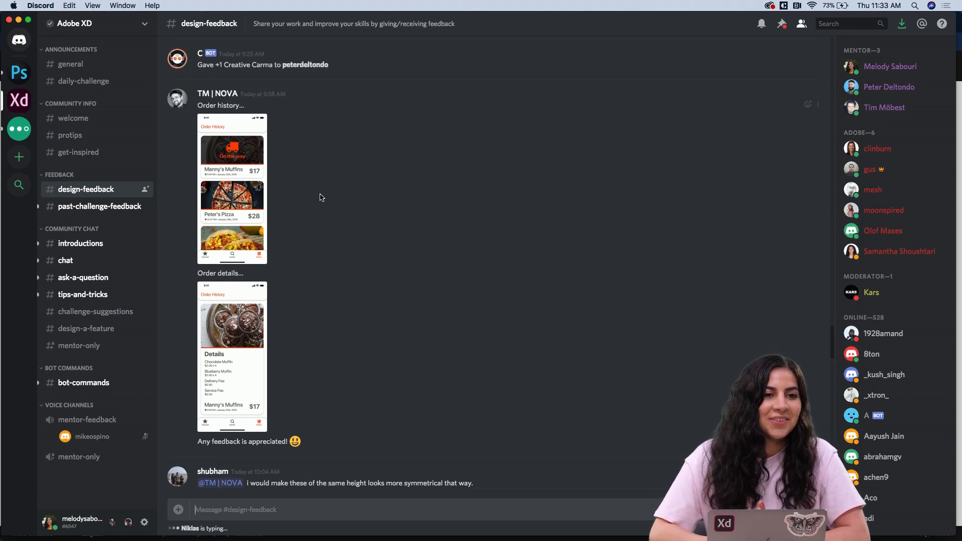
scroll(321, 198, up, 10)
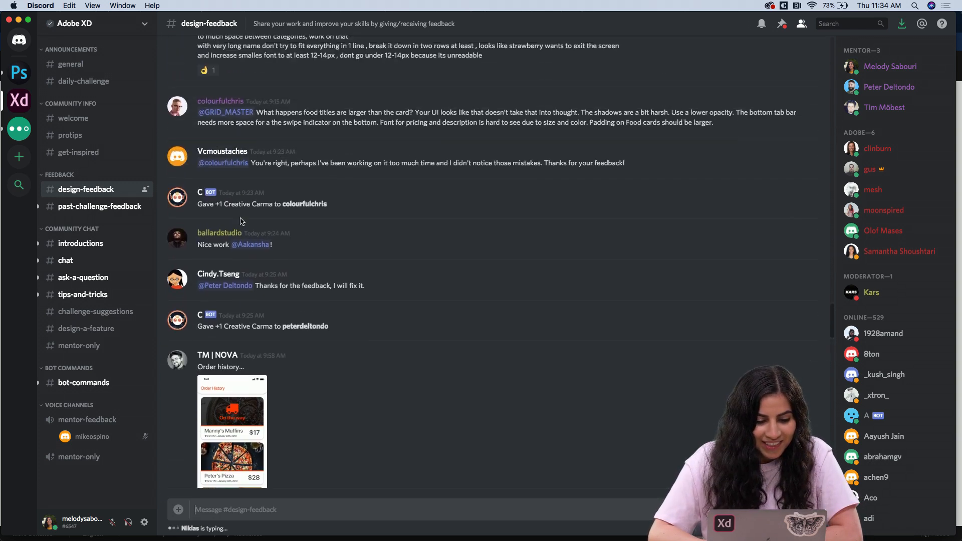
scroll(333, 178, up, 15)
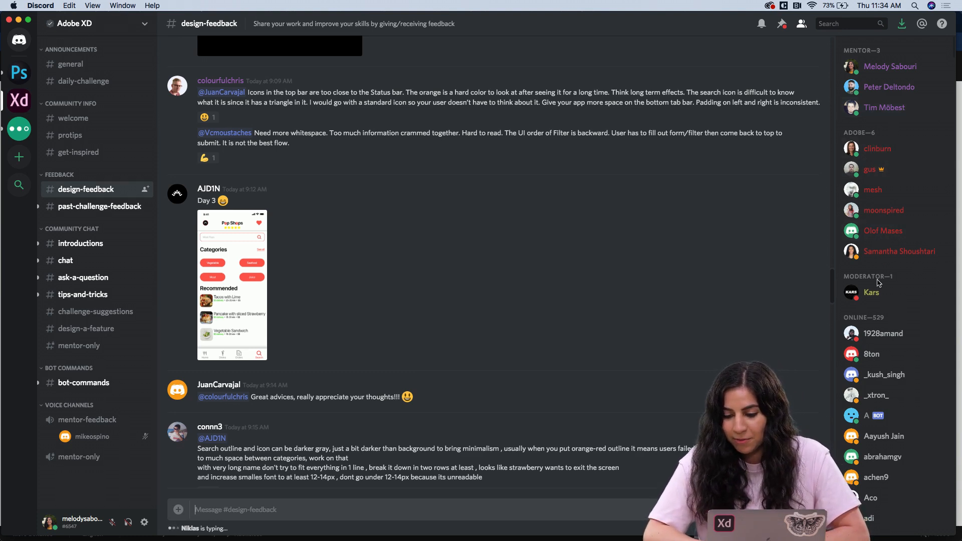
scroll(875, 271, down, 3)
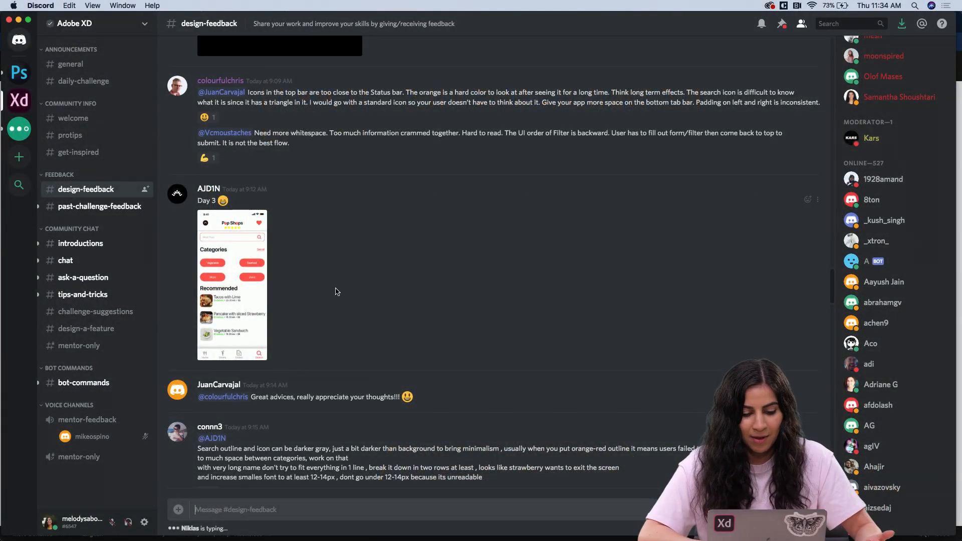
scroll(333, 290, down, 5)
scroll(322, 241, down, 15)
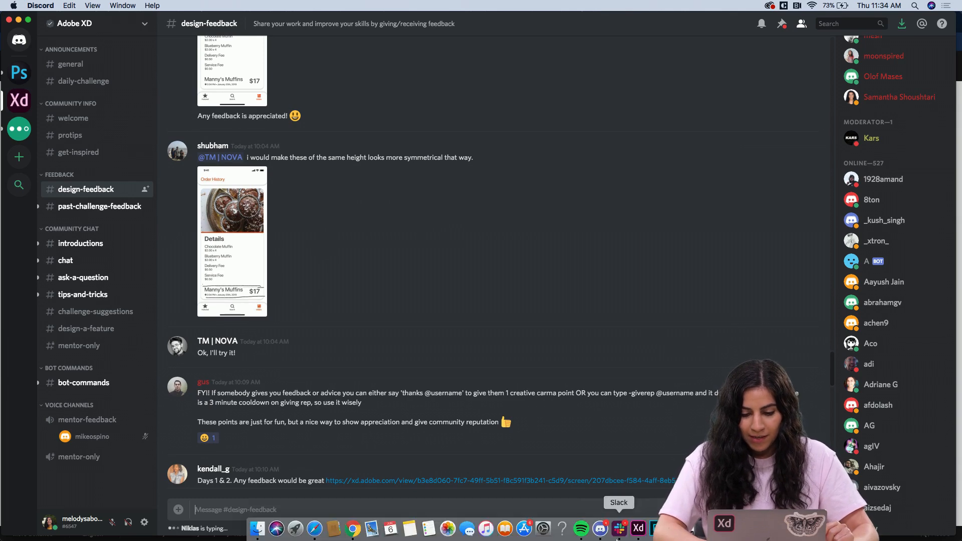
Switch to Adobe XD and examine the Challenge #3 - Search & Filter brief and the burger search results screen under Inspiration
click(637, 532)
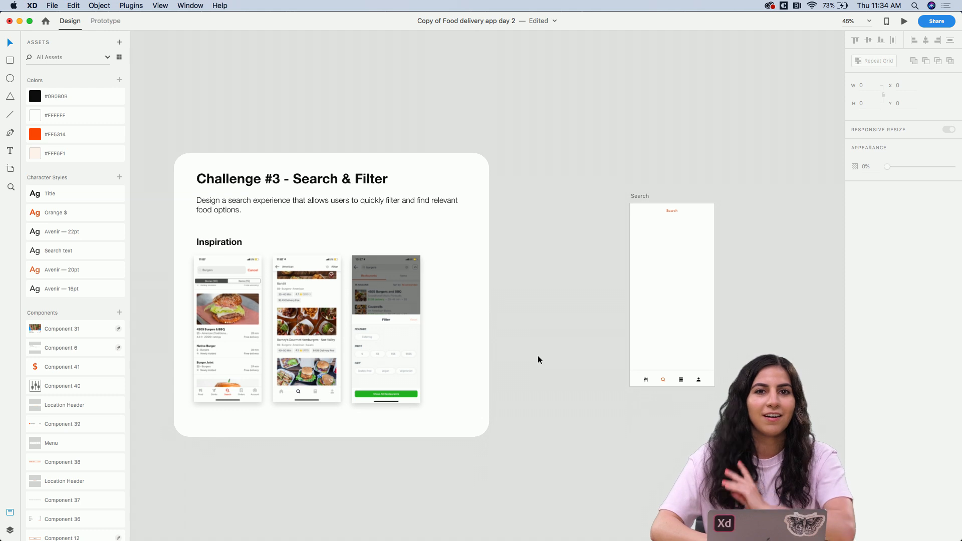
scroll(362, 254, down, 2)
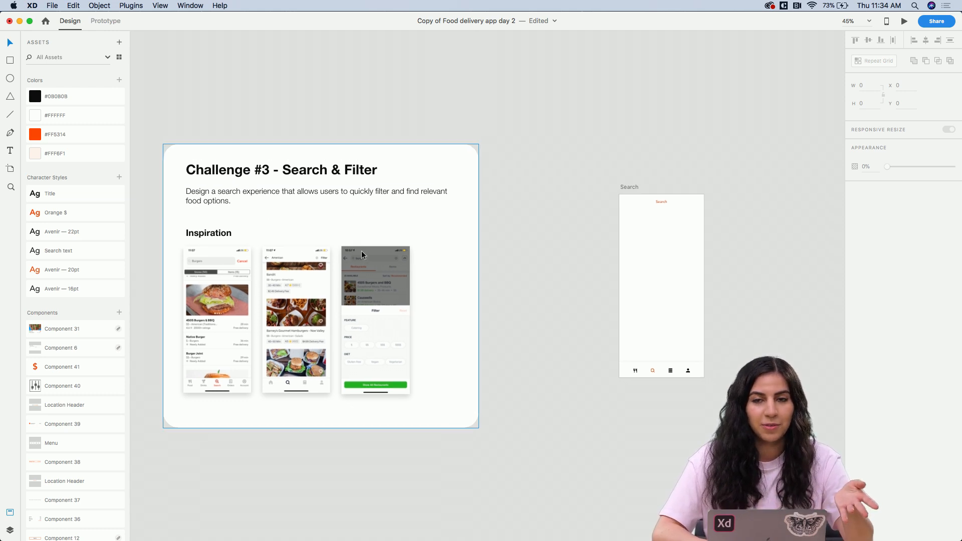
scroll(362, 254, left, 3)
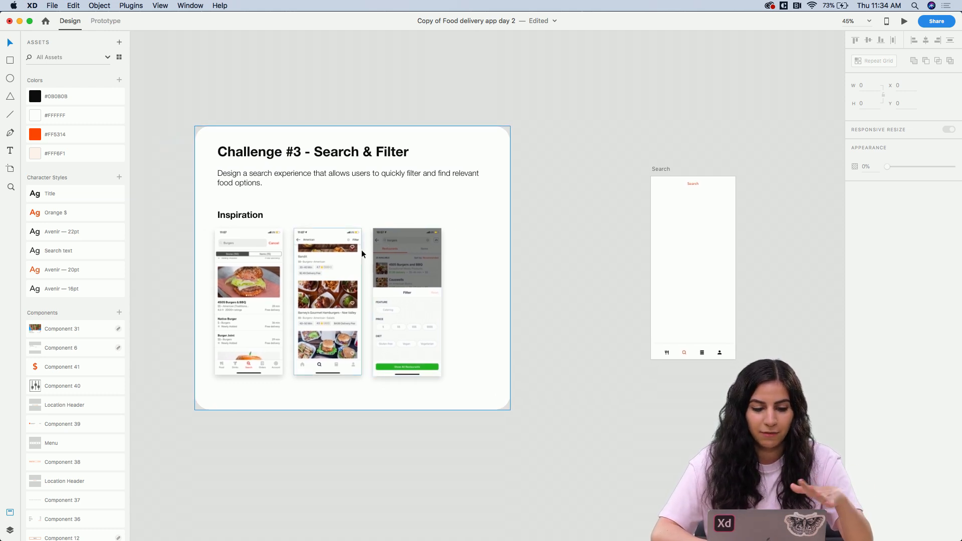
scroll(285, 199, up, 5)
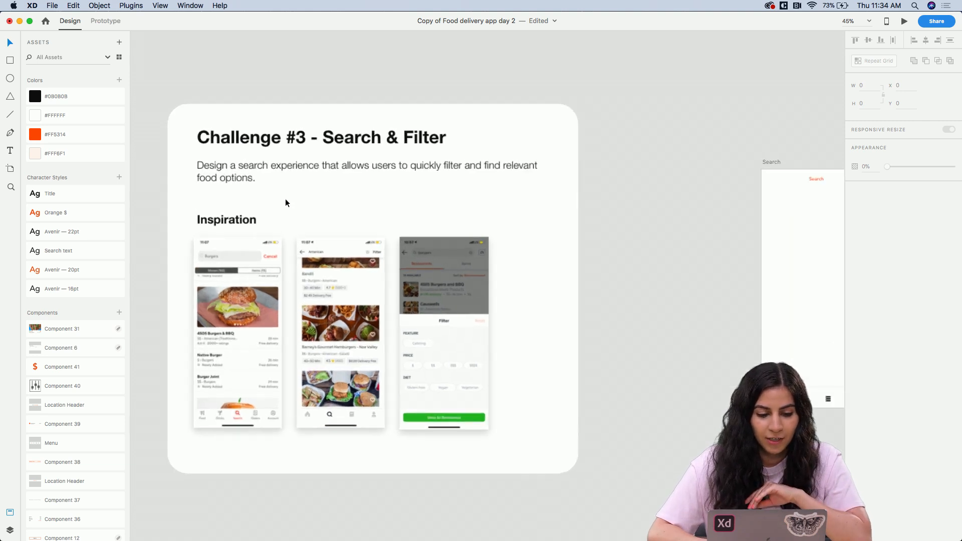
scroll(285, 198, down, 1)
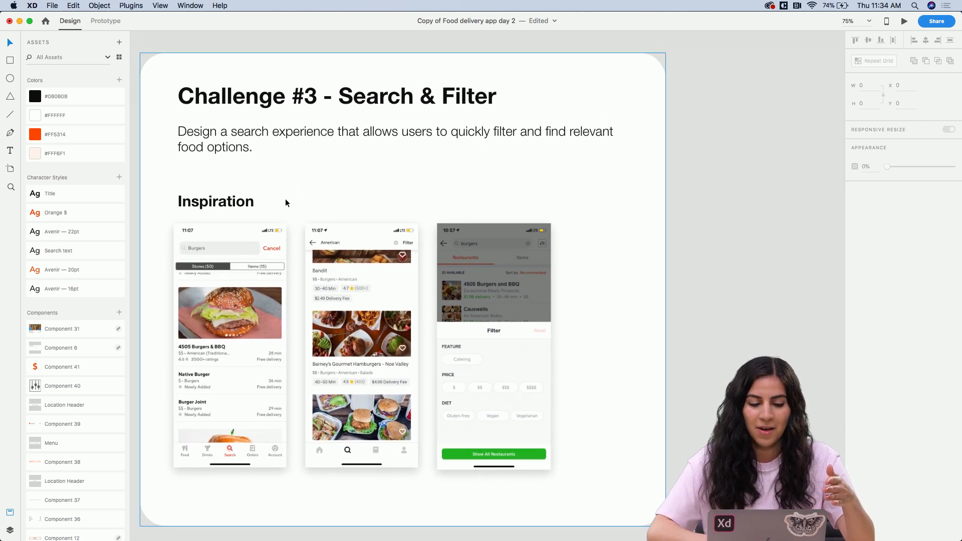
scroll(248, 269, down, 4)
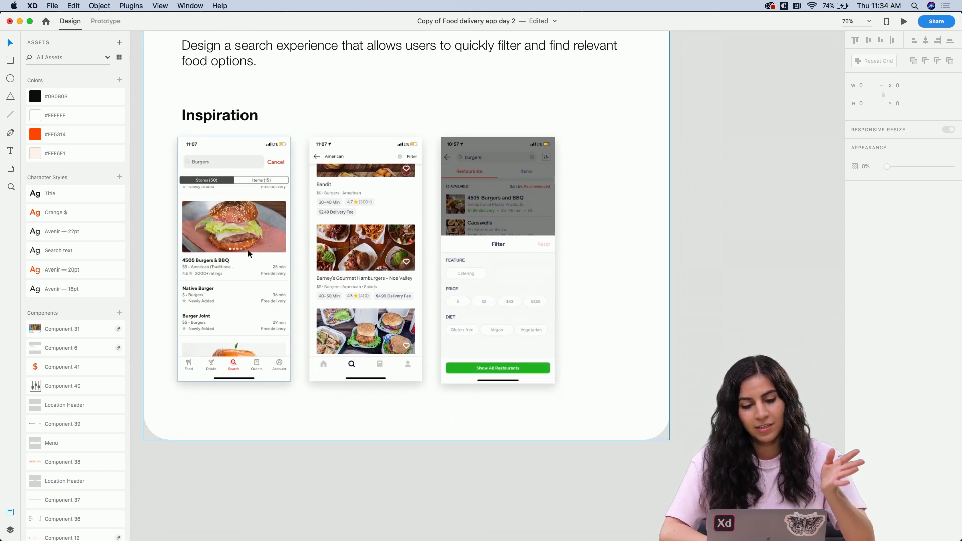
scroll(248, 250, up, 2)
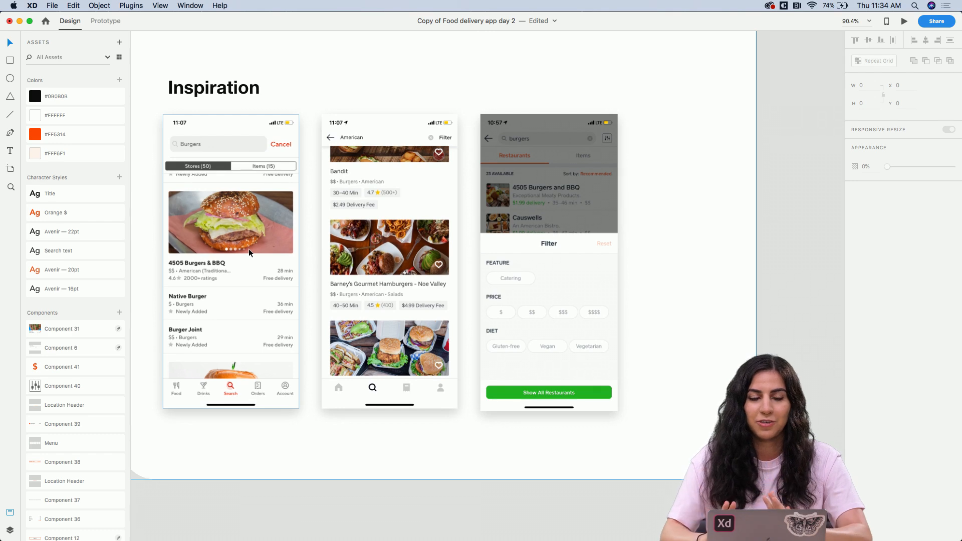
scroll(239, 245, left, 1)
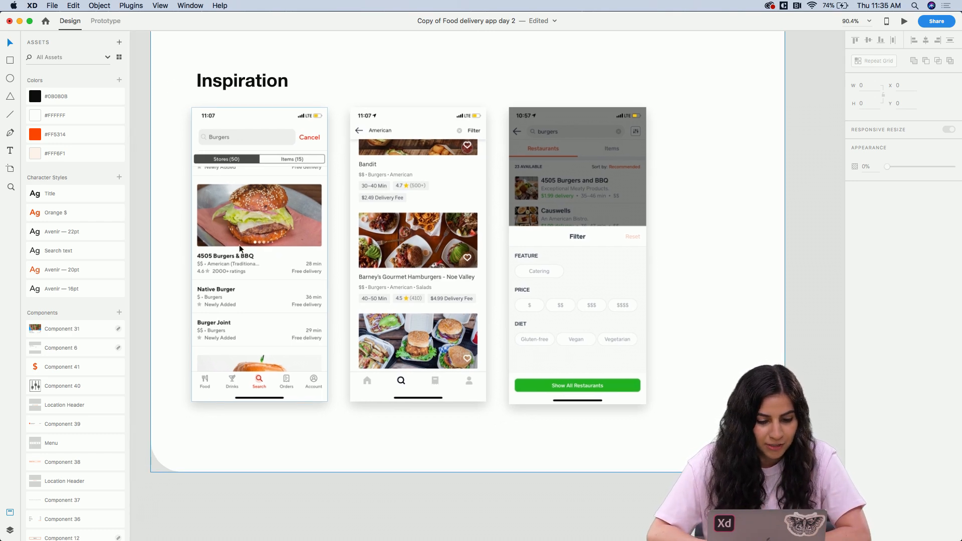
scroll(240, 246, up, 3)
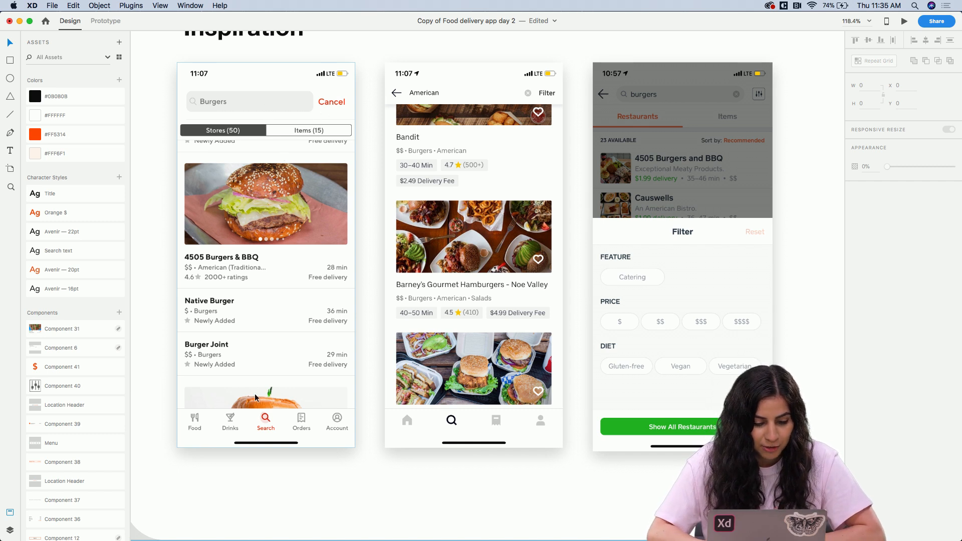
Examine the filter controls on the second and third inspiration screens, including the overlay's feature, price and diet options
scroll(366, 191, right, 5)
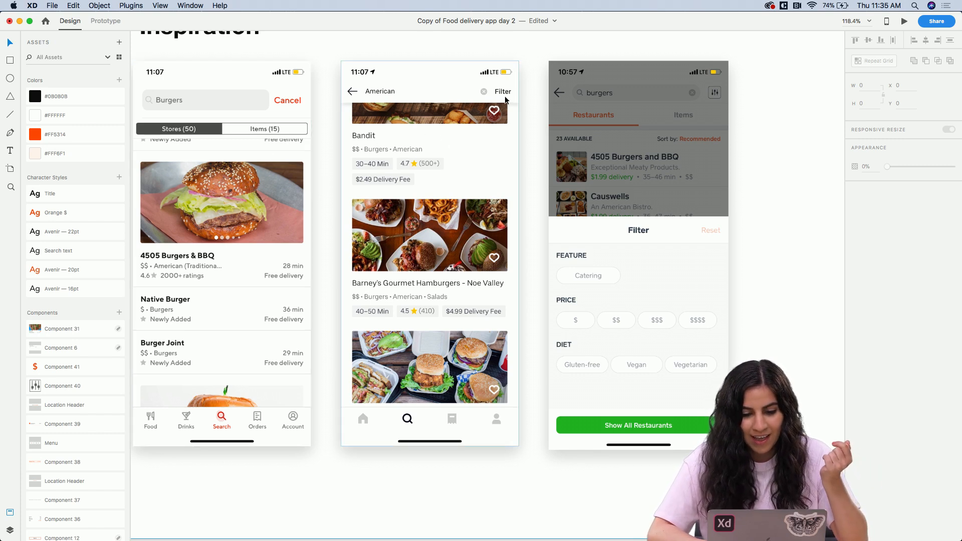
scroll(503, 106, right, 13)
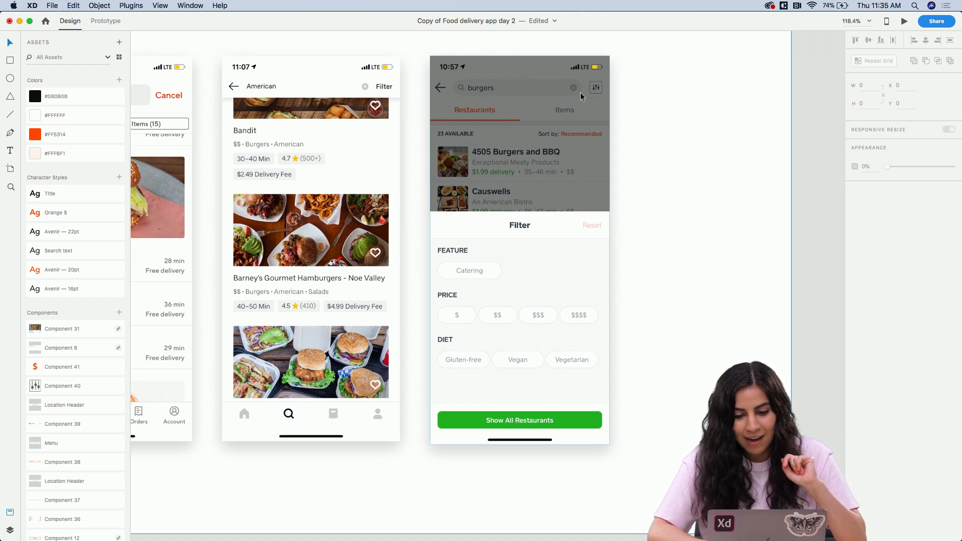
scroll(595, 93, up, 10)
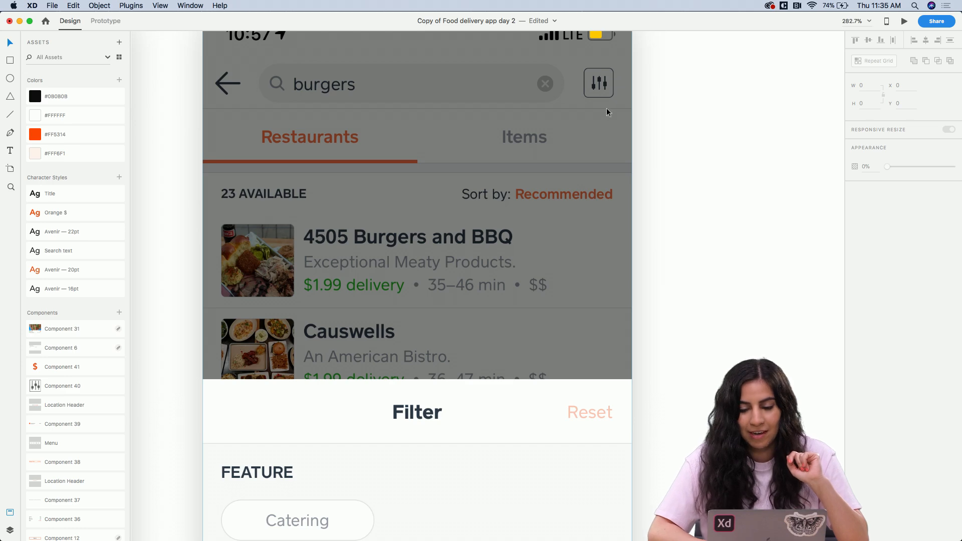
scroll(546, 187, down, 6)
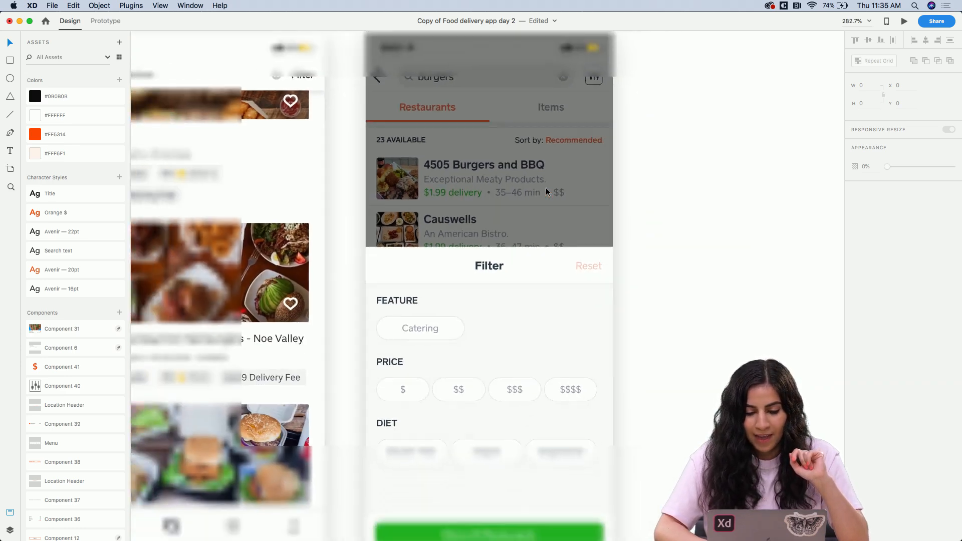
scroll(548, 353, down, 2)
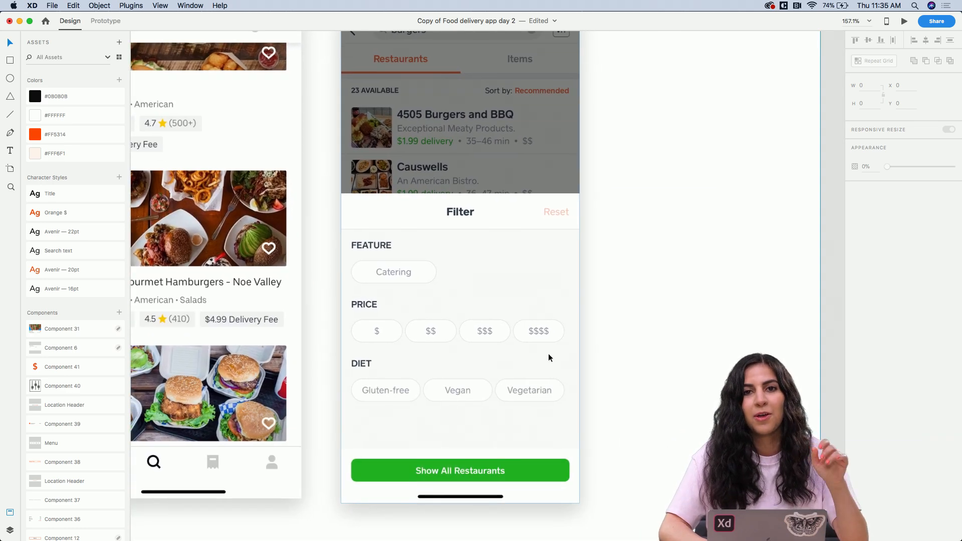
scroll(548, 359, up, 2)
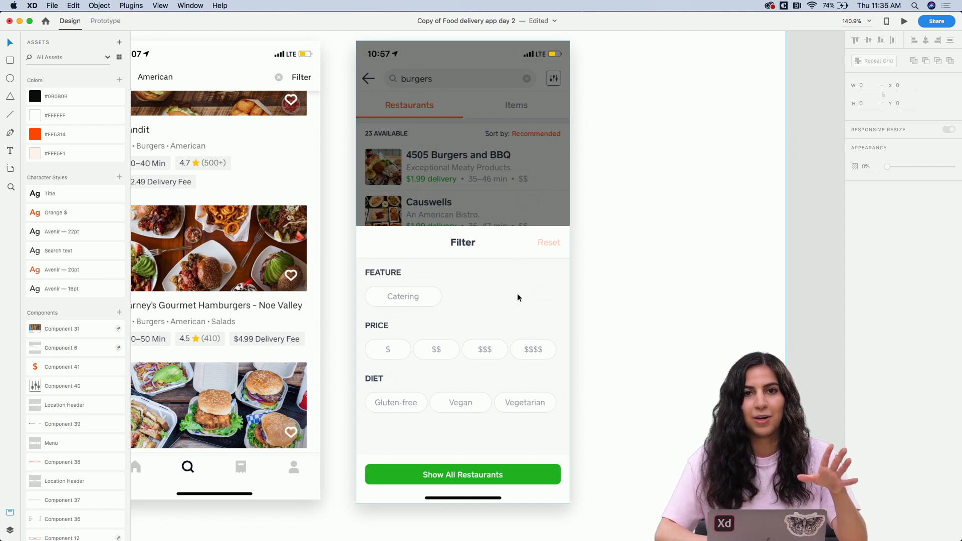
Go from the inspiration screens to the blank Search artboard and look over its title and navigation bar
scroll(517, 294, right, 8)
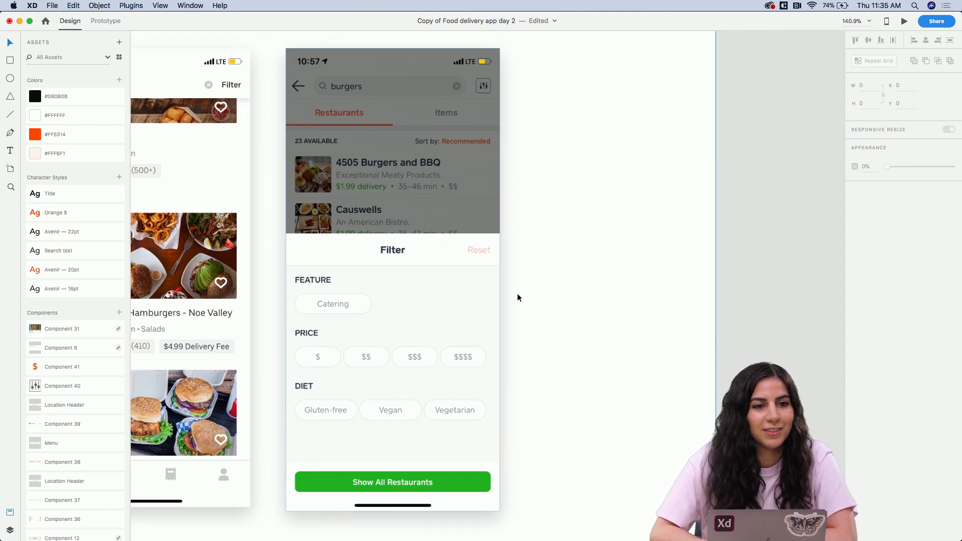
scroll(517, 294, down, 4)
scroll(518, 295, right, 6)
scroll(518, 296, right, 6)
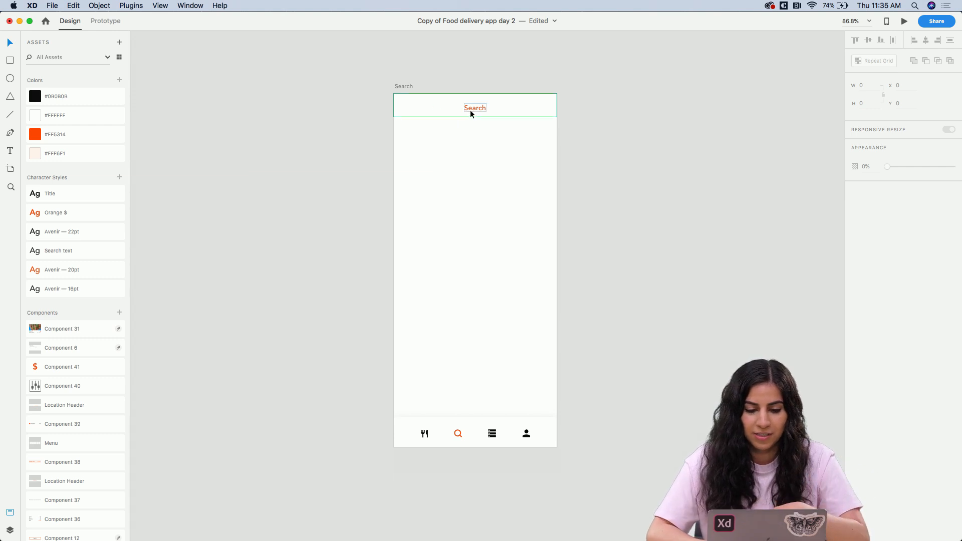
scroll(462, 107, up, 5)
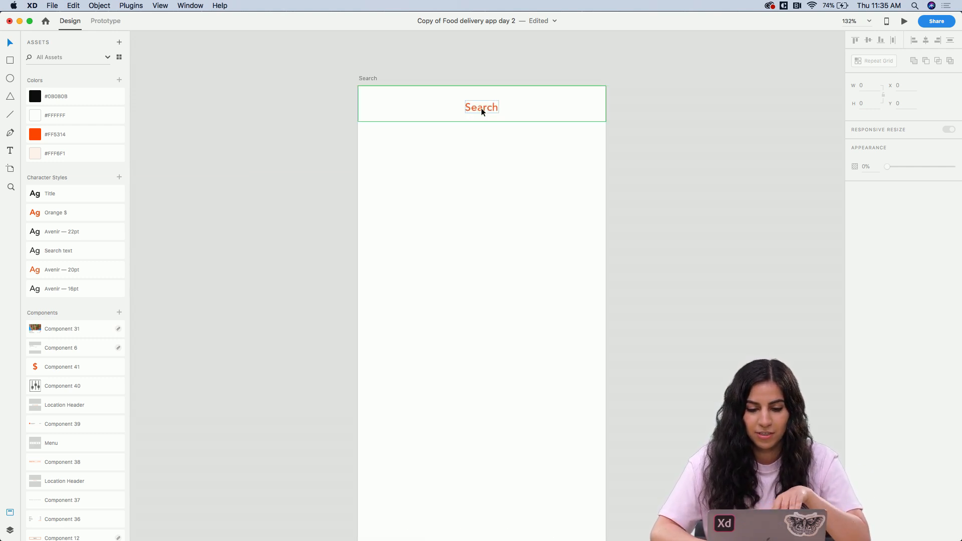
scroll(480, 123, down, 4)
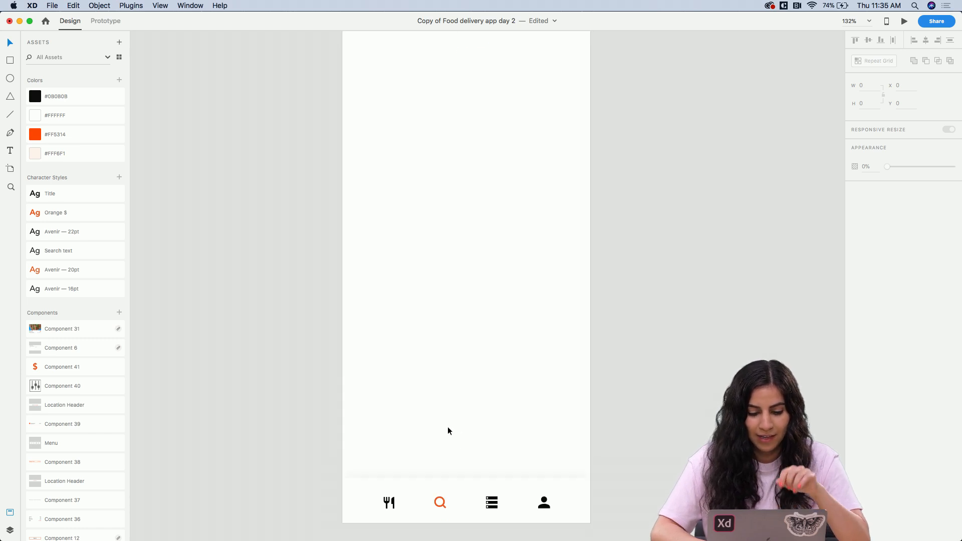
scroll(448, 431, down, 3)
scroll(447, 429, up, 3)
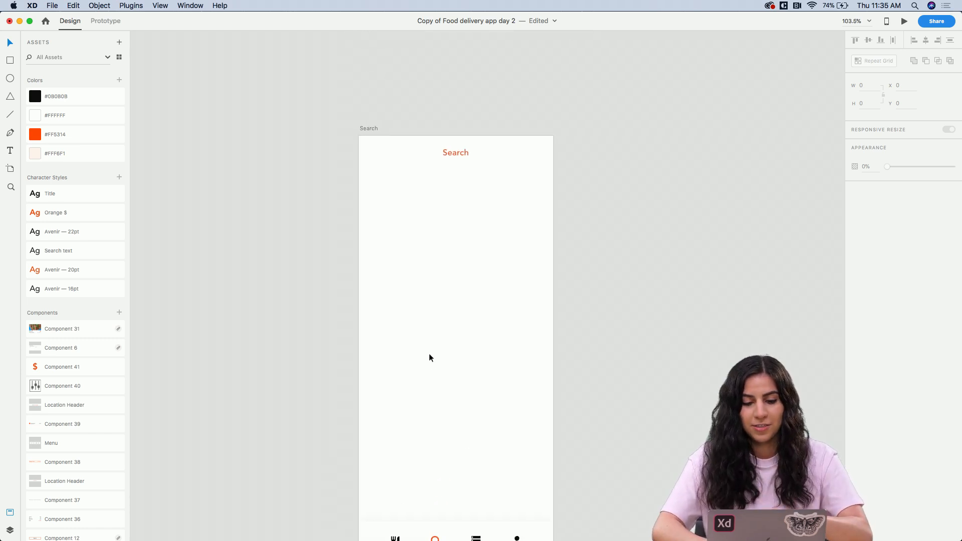
Select the Search artboard and show its four-column layout grid
click(353, 116)
drag(353, 123, 353, 149)
key(super+shift+apostrophe)
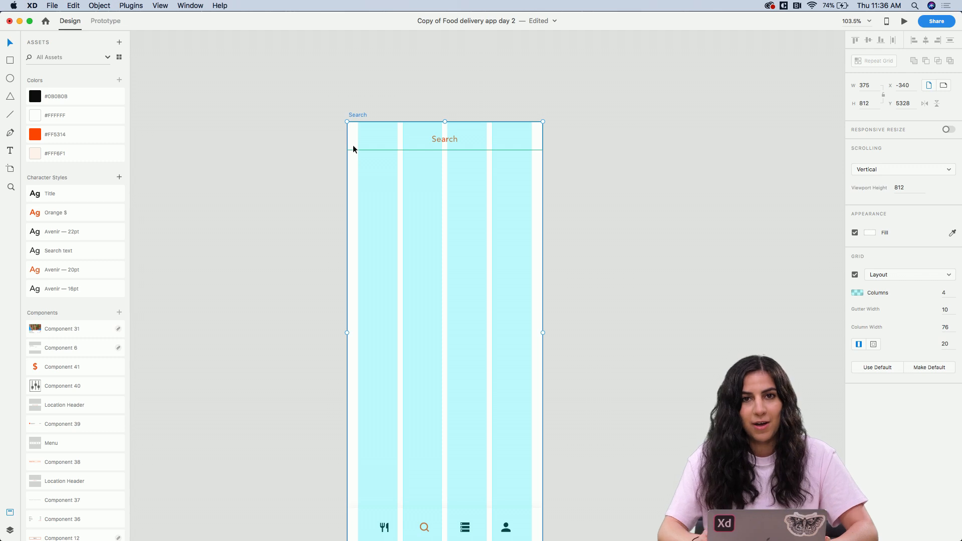
Draw a borderless rectangle about 248 × 56 across the first three columns below the Search title, filled with #FFF6F1
scroll(400, 171, up, 5)
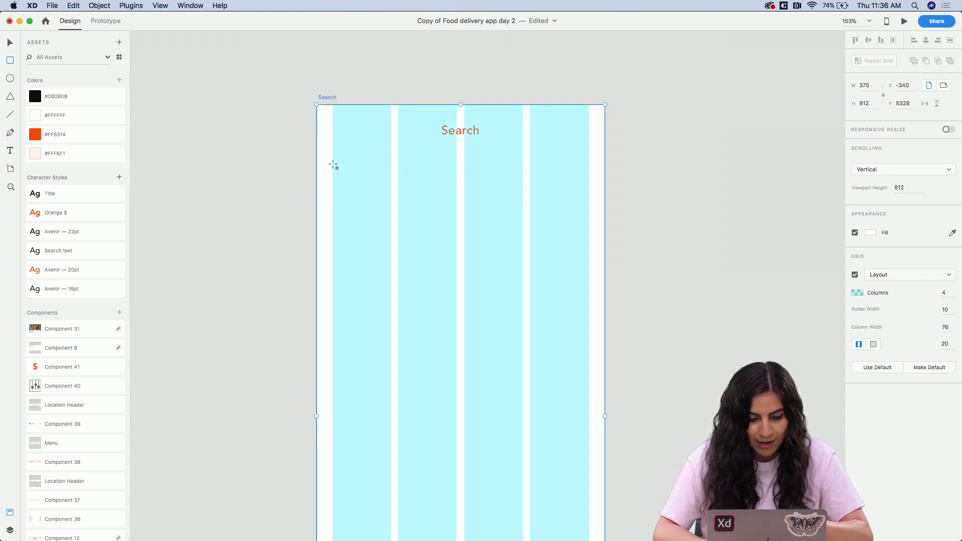
mouse_move(333, 164)
mouse_down()
mouse_move(387, 172)
mouse_move(464, 204)
mouse_move(522, 208)
mouse_up()
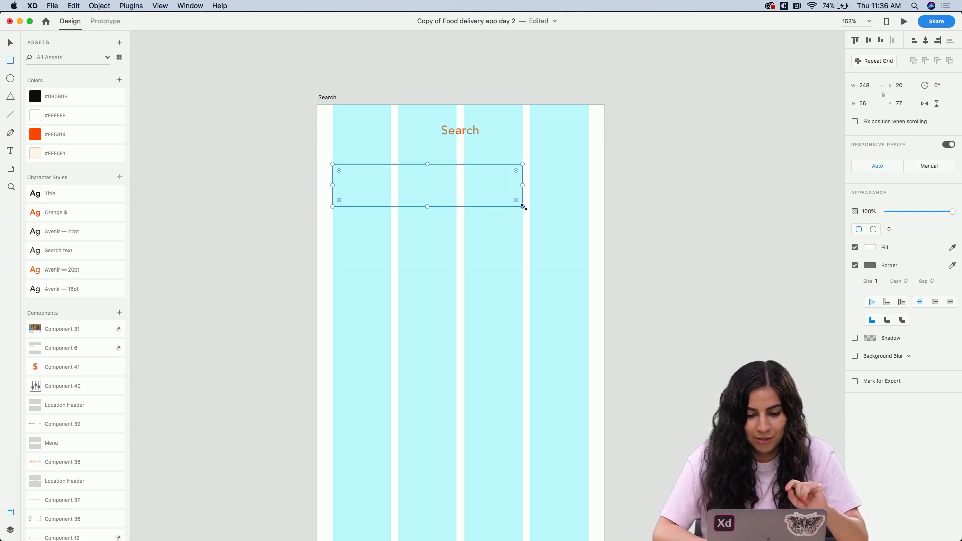
click(856, 266)
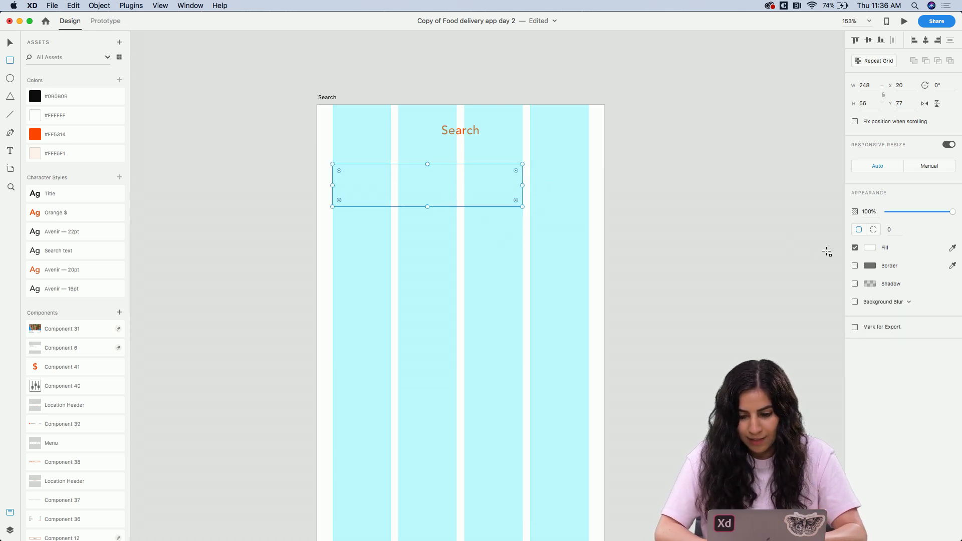
click(953, 248)
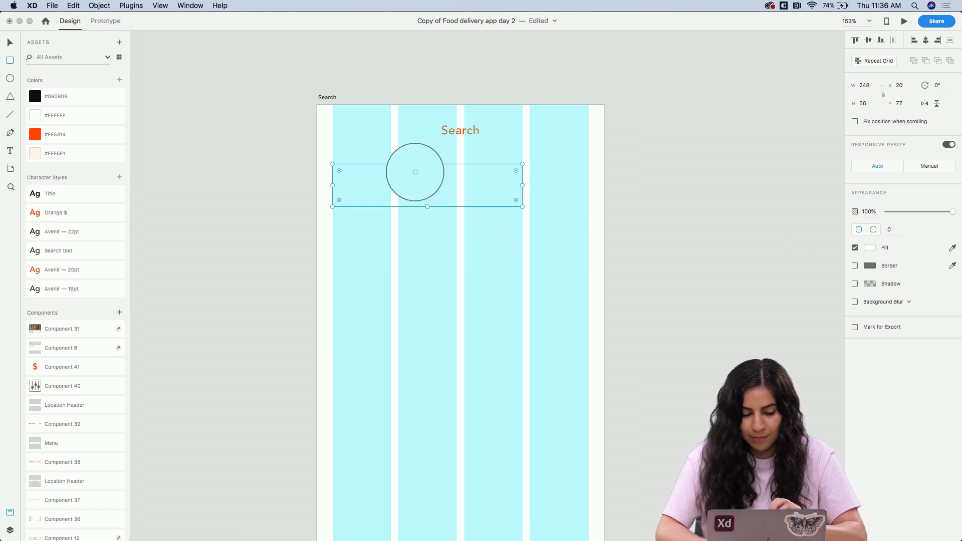
click(36, 154)
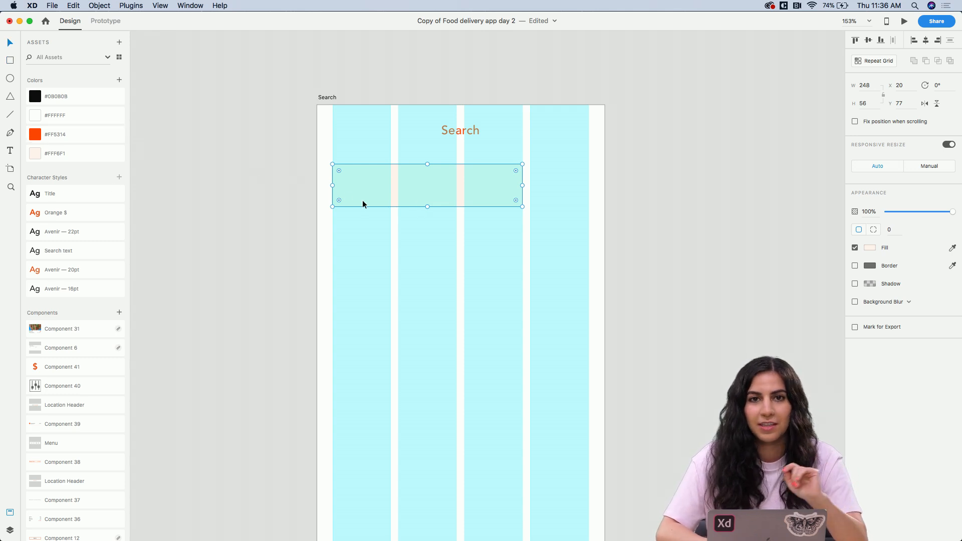
Round all corners of the rectangle to a radius of 28, making a pill-shaped search bar
scroll(342, 188, up, 5)
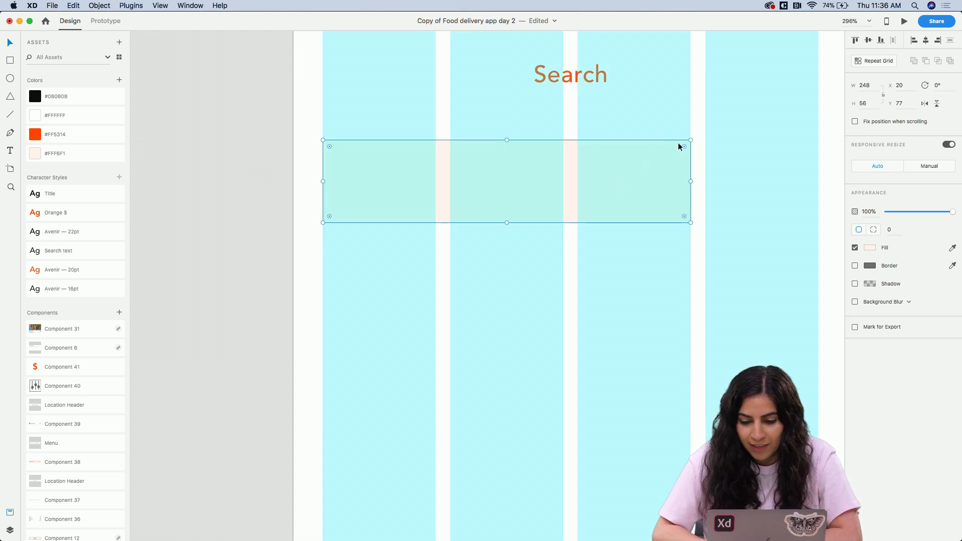
drag(684, 147, 625, 186)
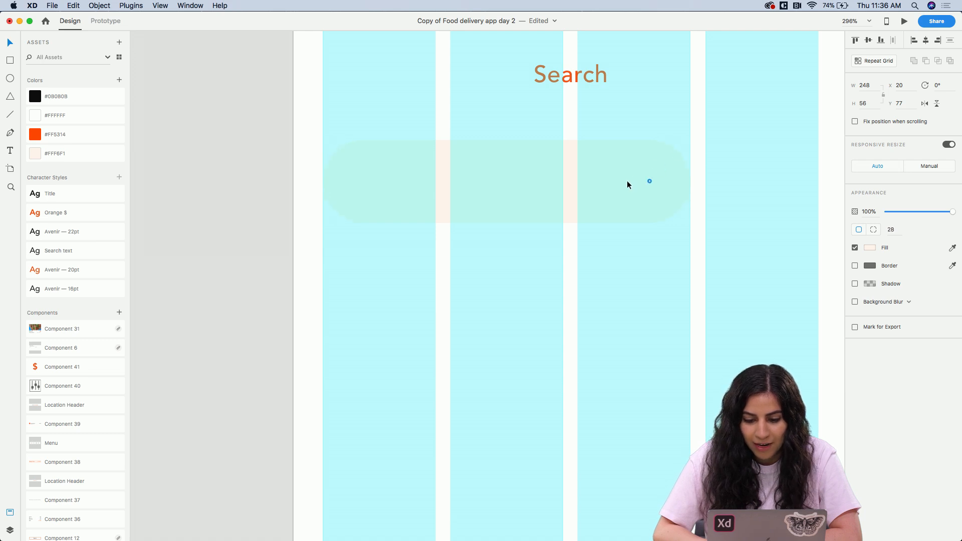
drag(628, 181, 627, 182)
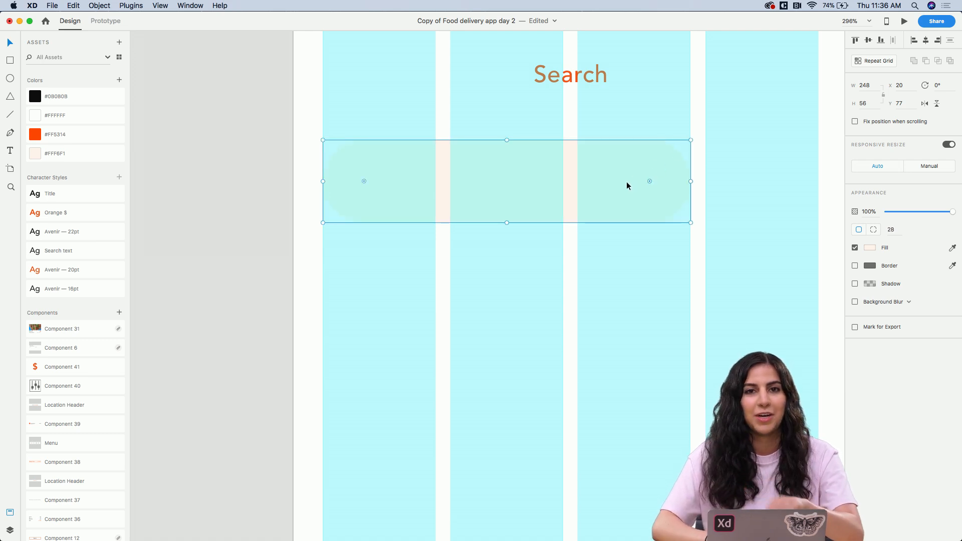
Place the search icon component inside the start of the search bar, vertically centered, and color it #FF5314
scroll(594, 195, down, 3)
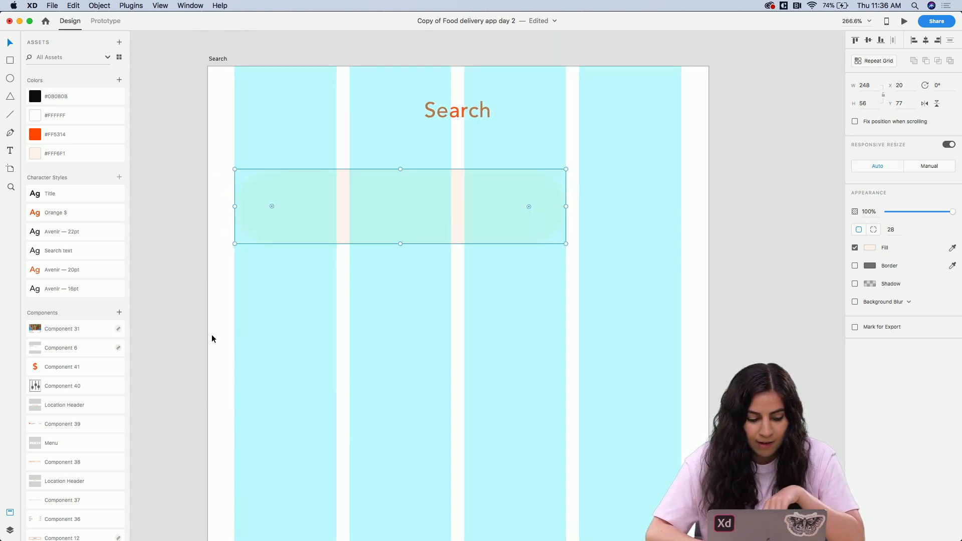
scroll(103, 394, down, 5)
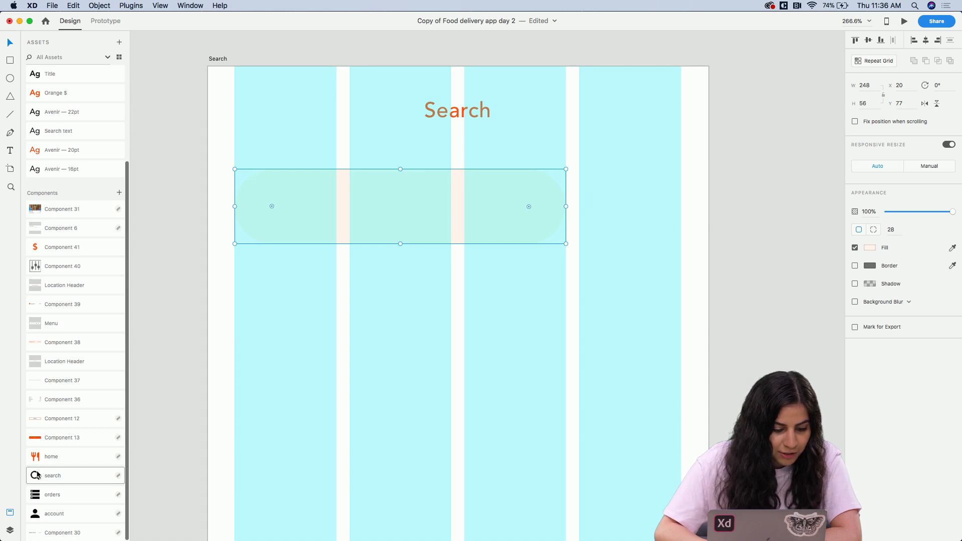
drag(36, 482, 287, 213)
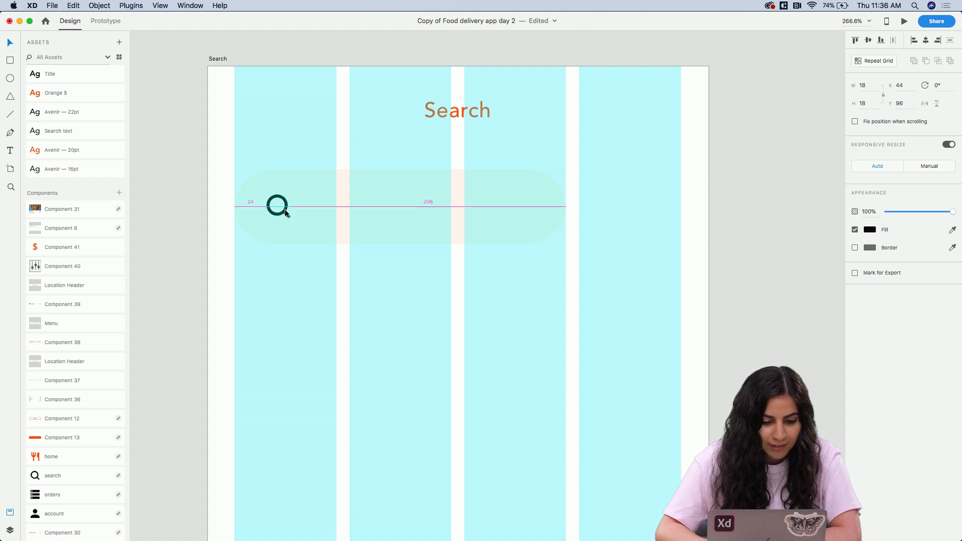
scroll(191, 210, up, 2)
scroll(87, 173, up, 5)
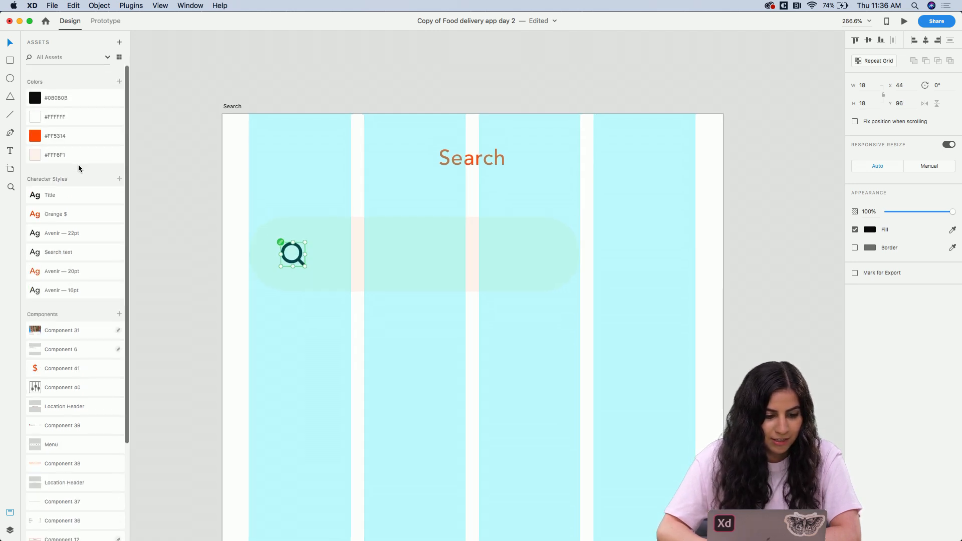
click(55, 134)
Draw a borderless square about 39 × 39 in the fourth column beside the search bar, filled with #FFF6F1
click(472, 252)
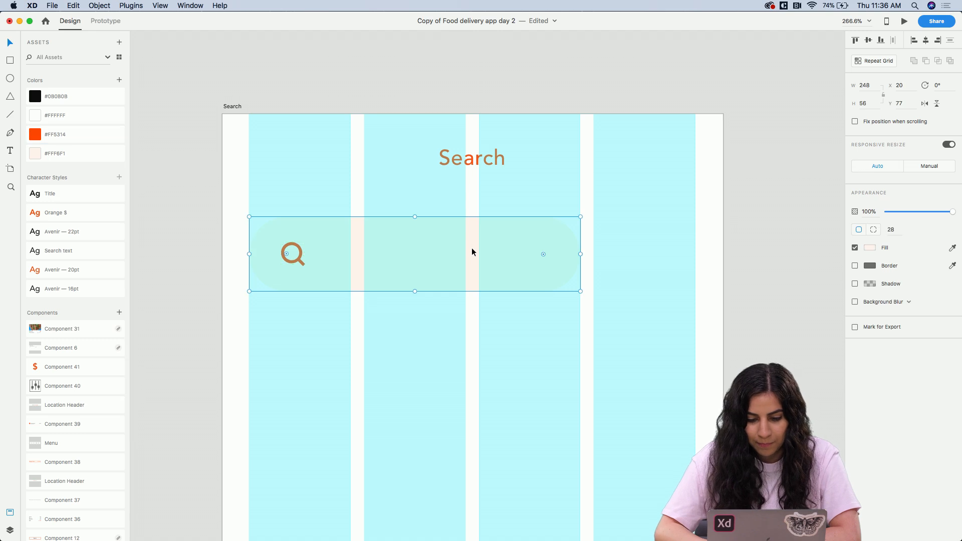
click(615, 260)
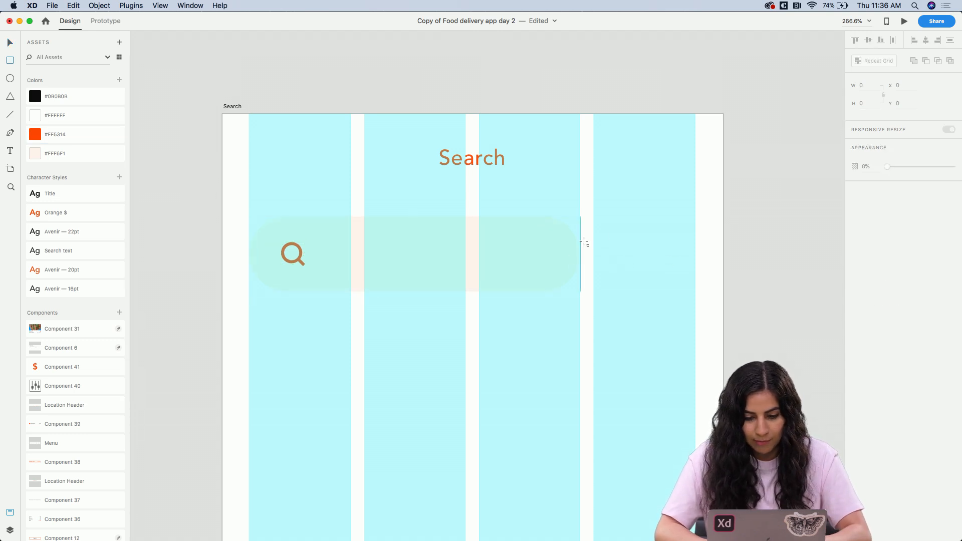
key(r)
drag(621, 231, 675, 283)
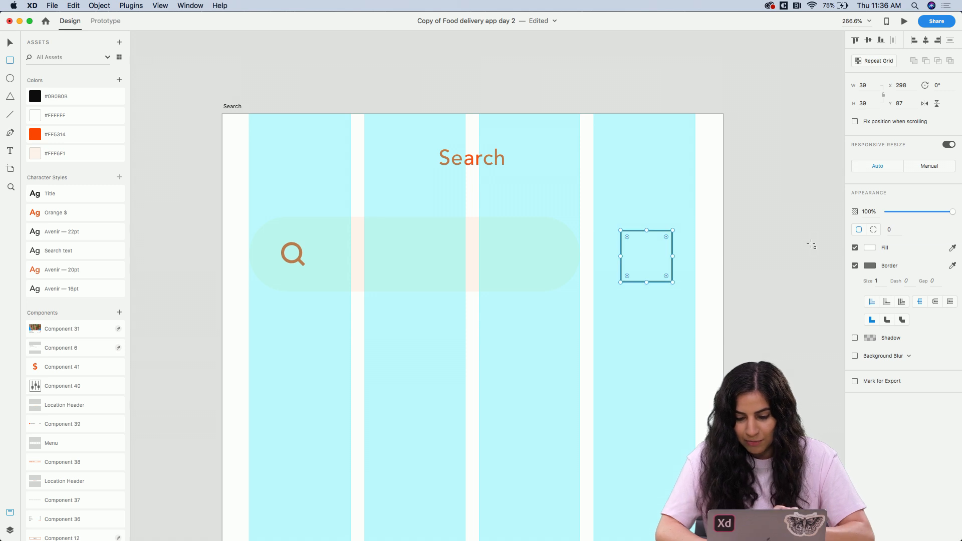
click(855, 267)
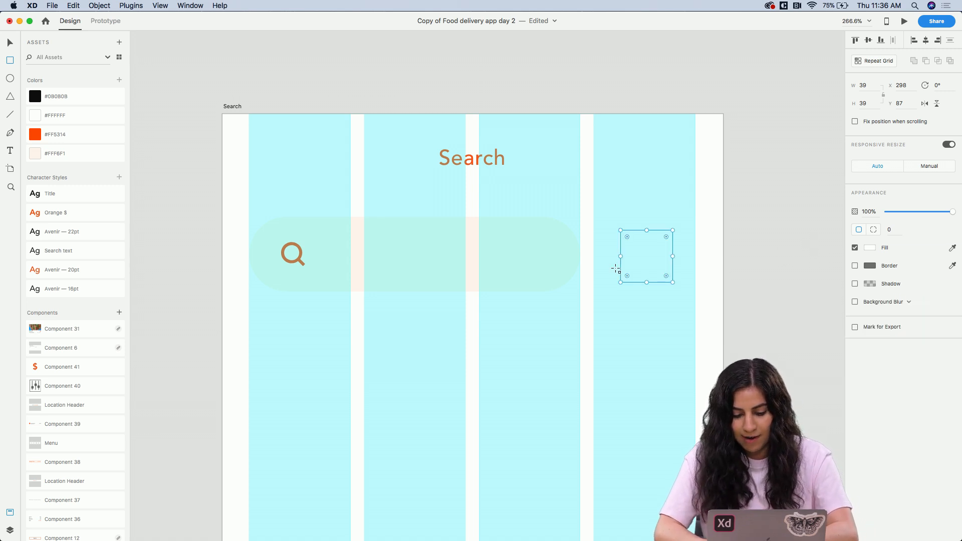
key(i)
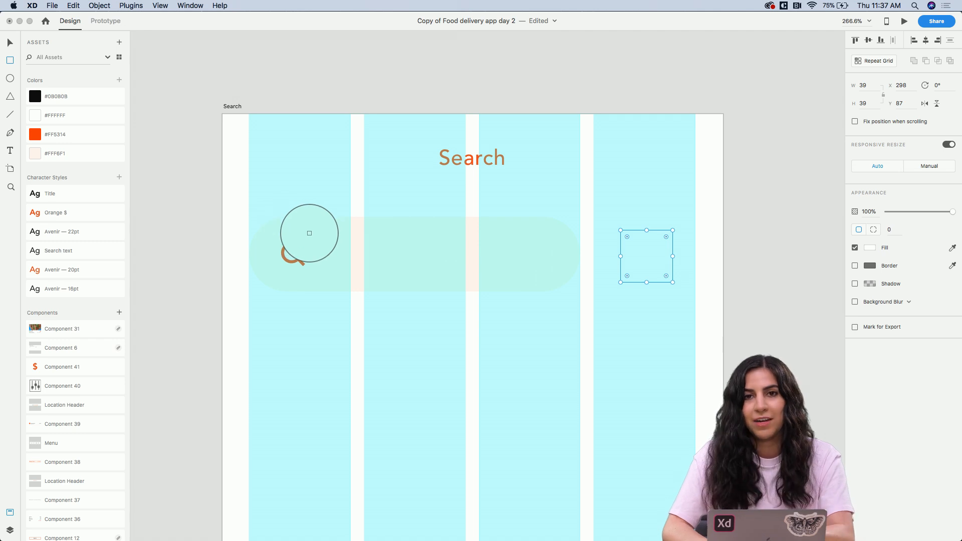
click(34, 155)
key(v)
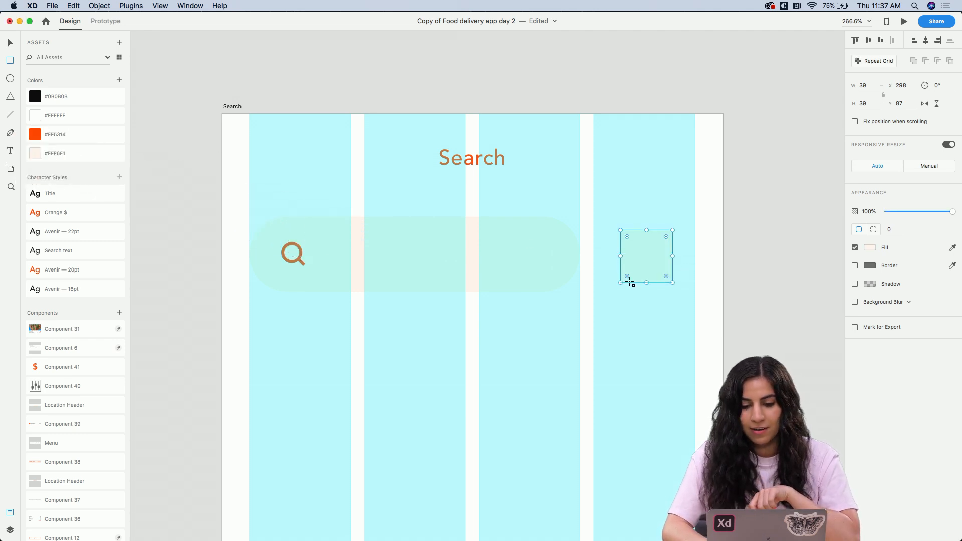
Move the small square up to Y 86 so it lines up with the search bar, and hide the layout grid
drag(651, 266, 651, 264)
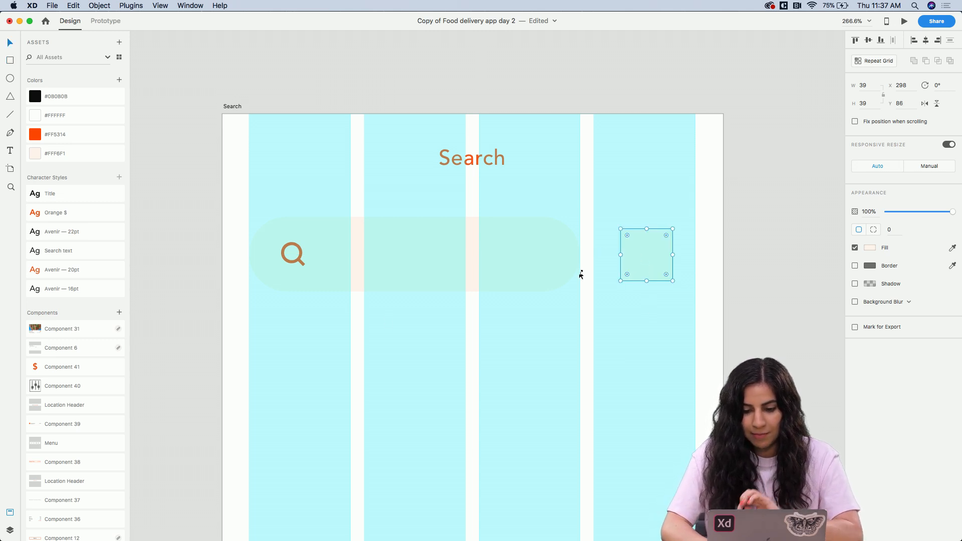
key(super+shift+apostrophe)
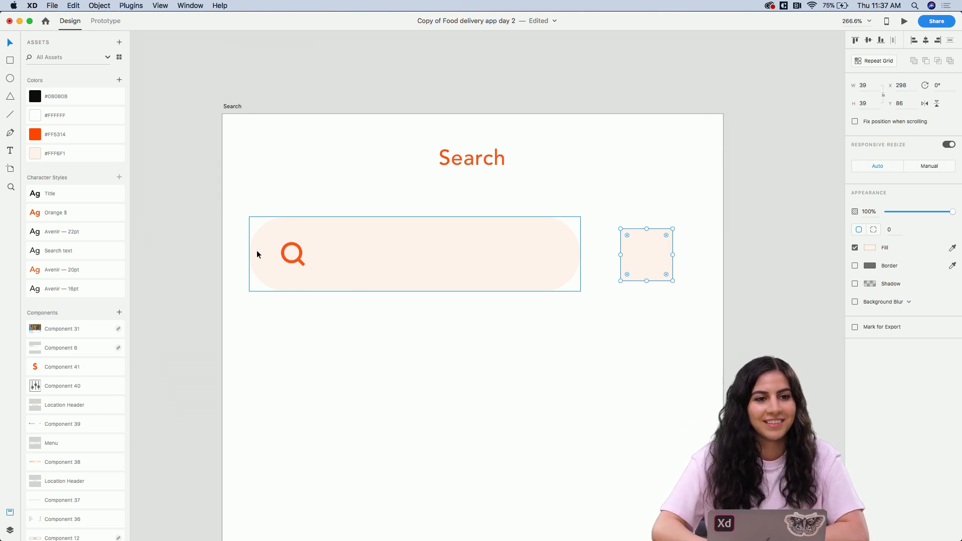
scroll(266, 273, up, 3)
key(t)
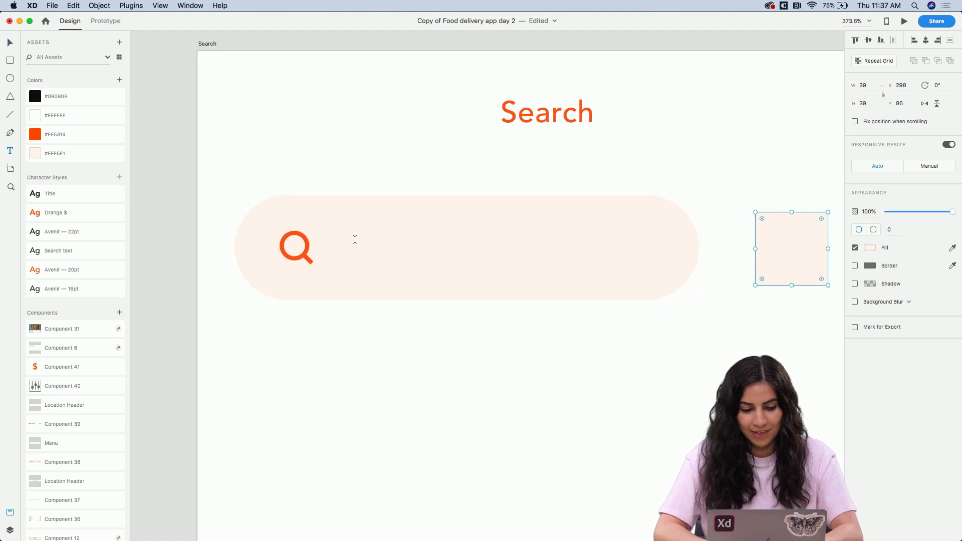
click(10, 42)
click(437, 321)
Turn on the border of the small square beside the search bar
scroll(437, 321, right, 5)
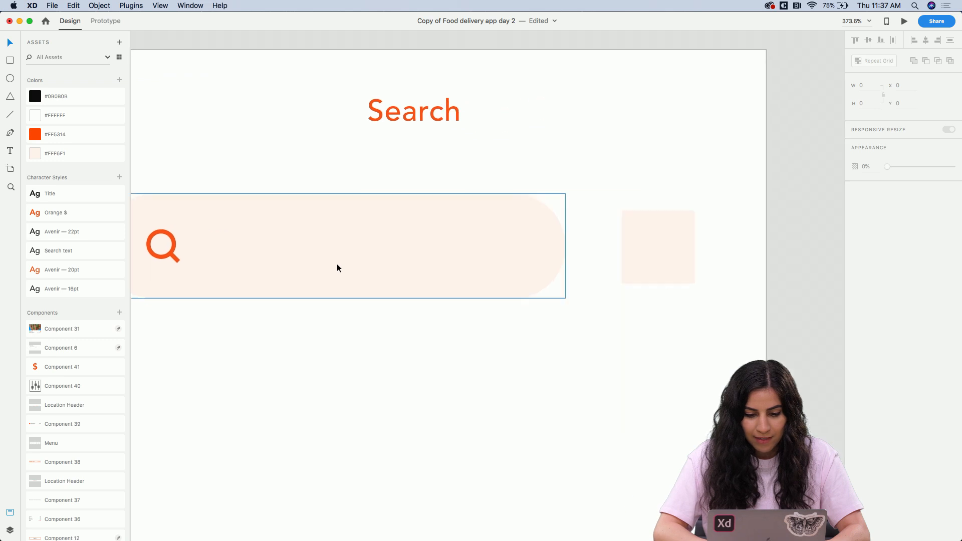
click(596, 264)
scroll(597, 261, up, 4)
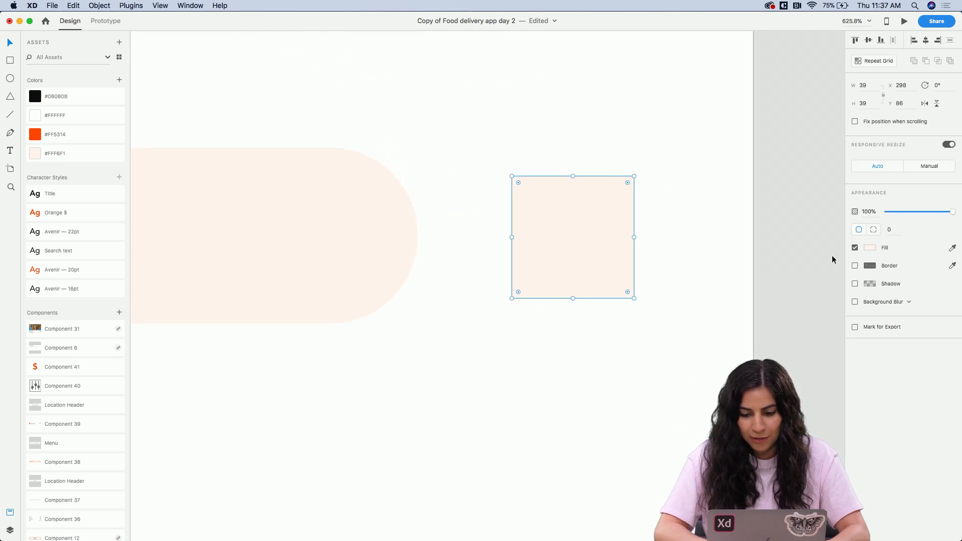
click(856, 265)
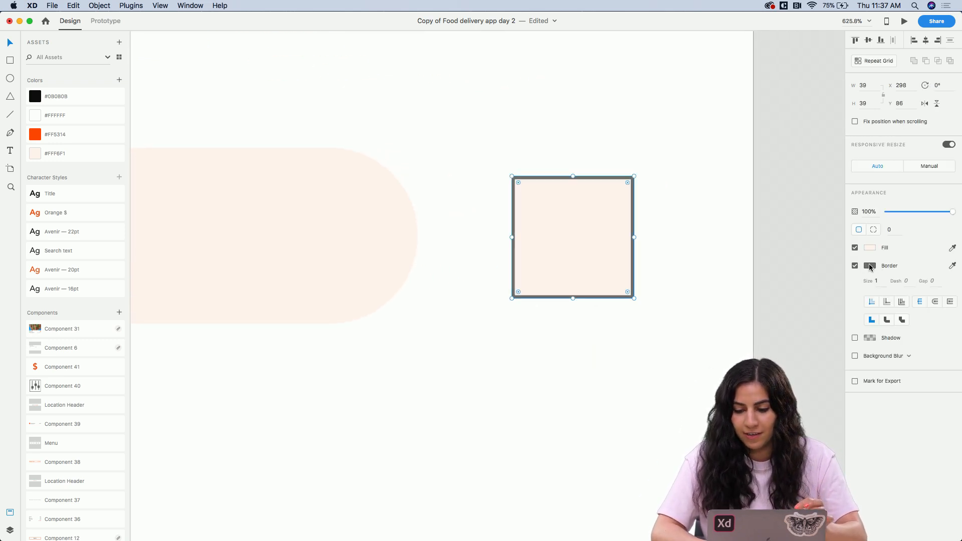
Try to apply the saved orange #FF5314 to the square's border, and undo the change
click(870, 266)
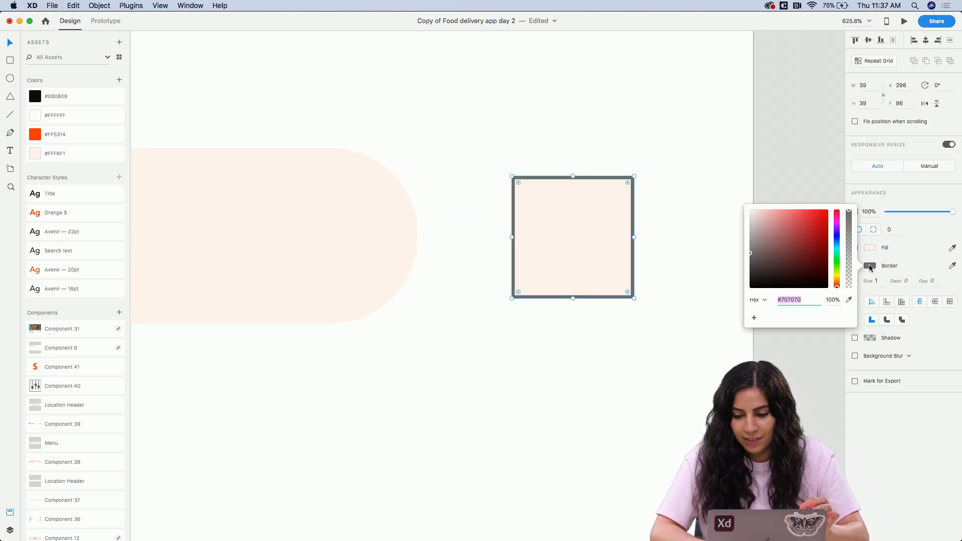
click(80, 134)
click(81, 134)
key(super+z)
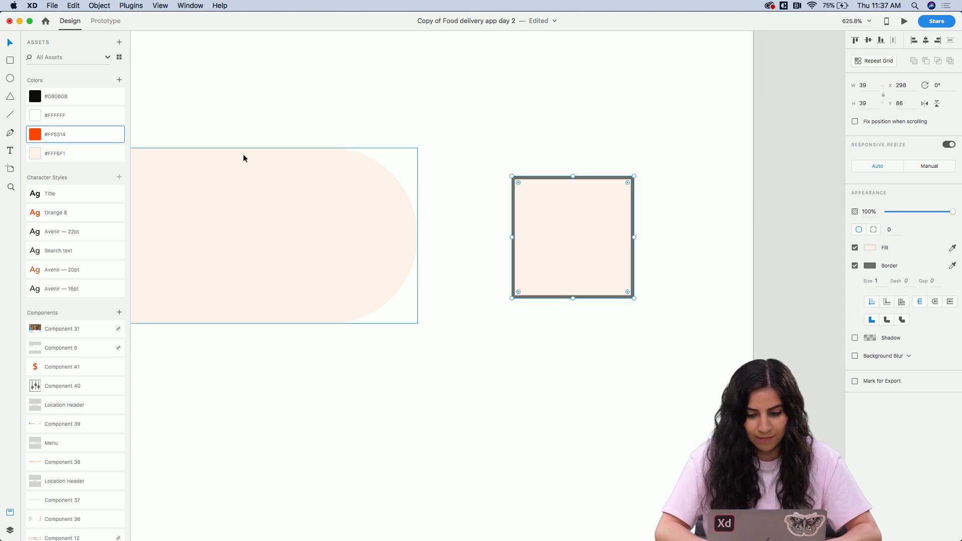
Sample the saved orange #FF5314 as the square's border color and set the border size to 1.5
click(953, 265)
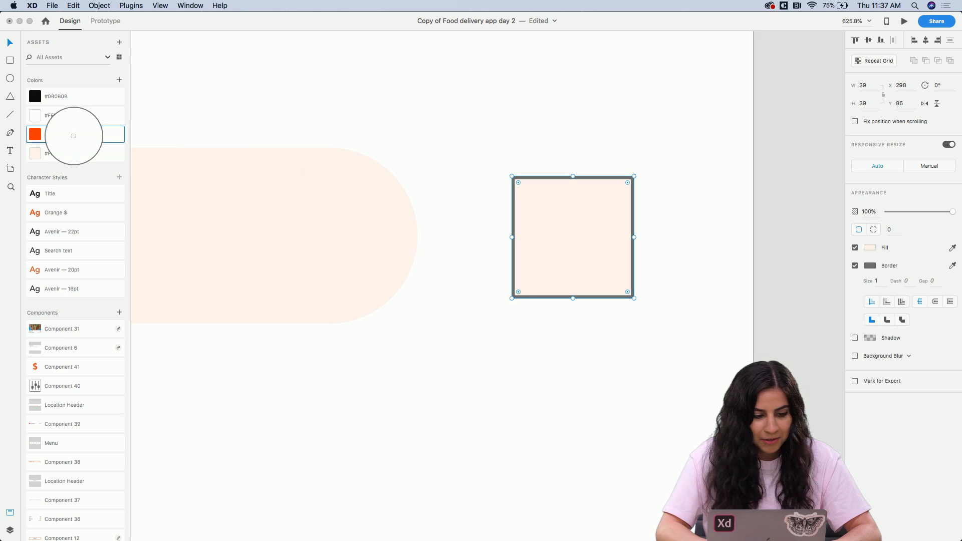
click(34, 135)
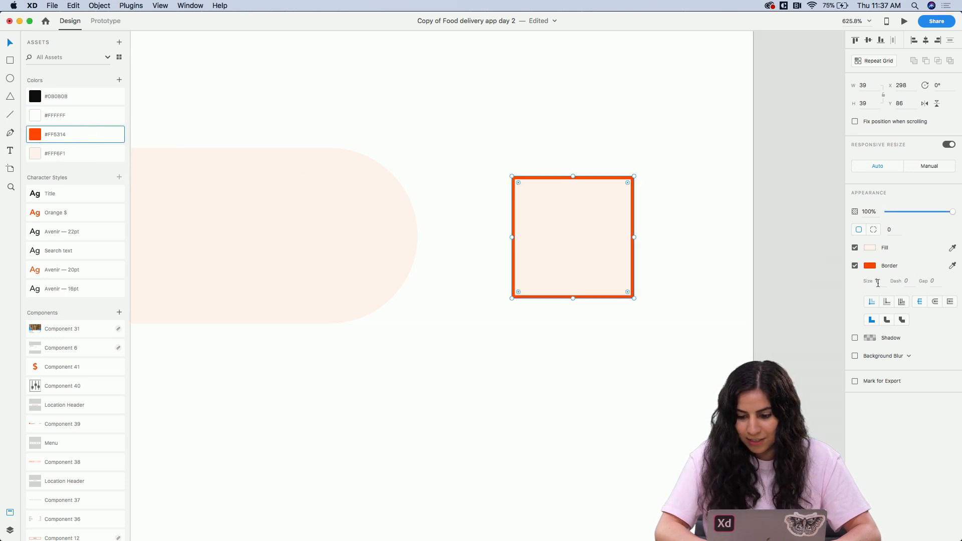
click(879, 281)
key(Return)
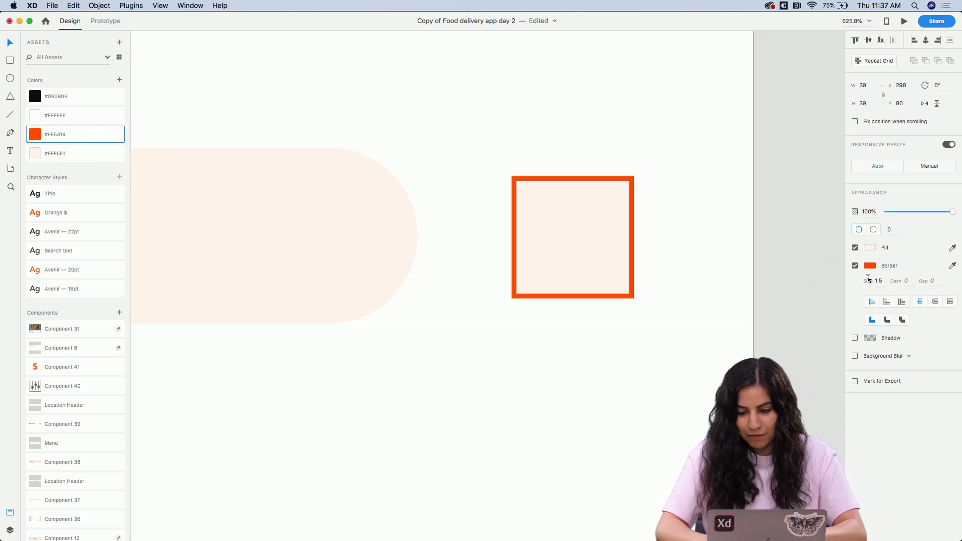
Draw a vertical line about 21 high inside the small square and set its border size to 1.5
click(612, 312)
scroll(582, 260, up, 5)
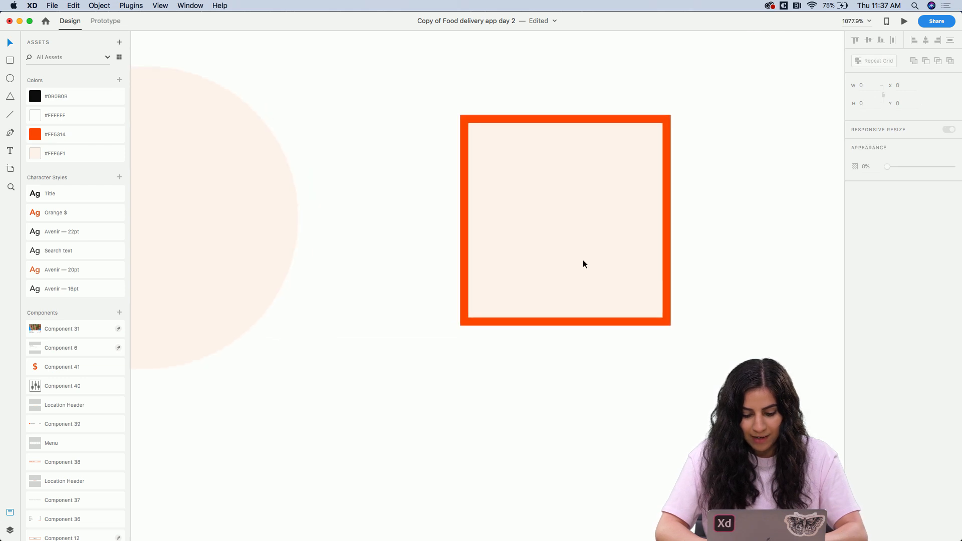
key(l)
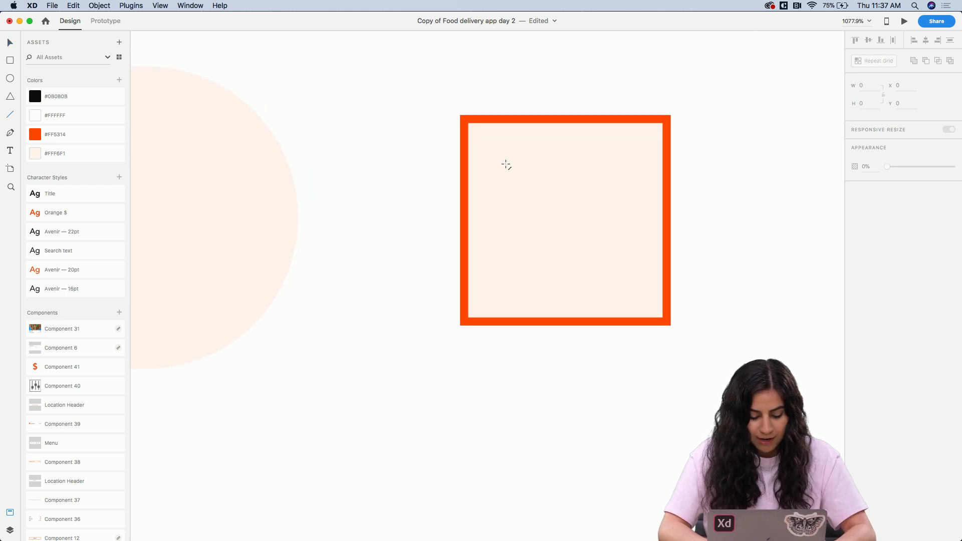
drag(506, 165, 506, 280)
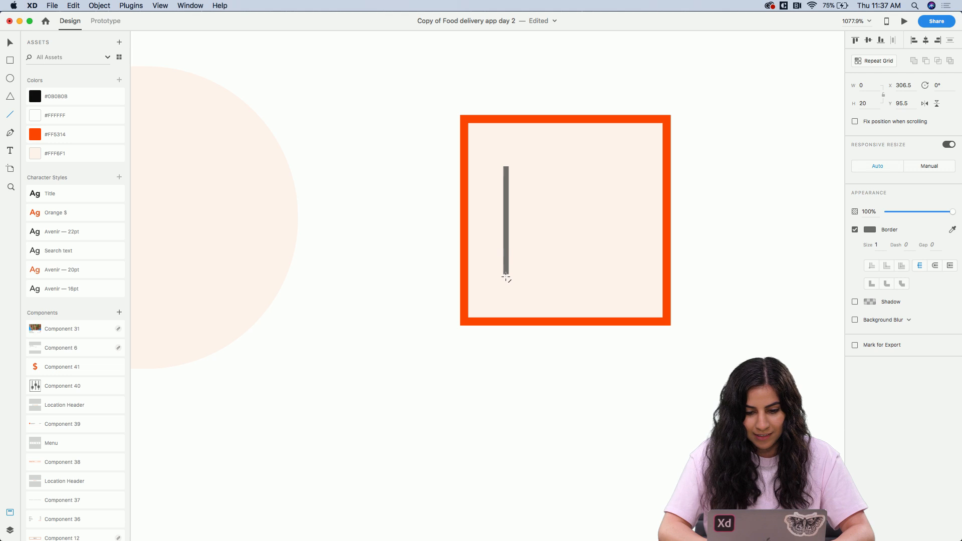
click(880, 249)
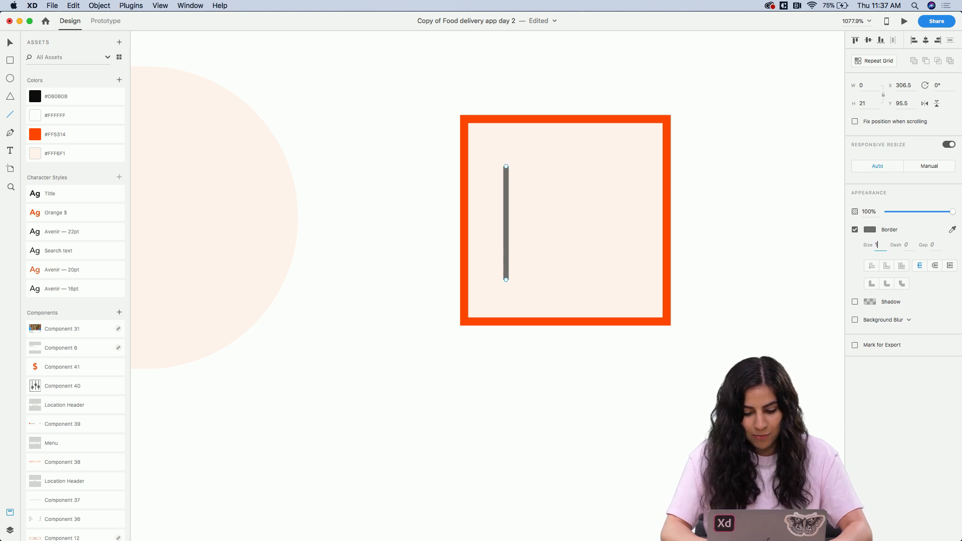
key(Return)
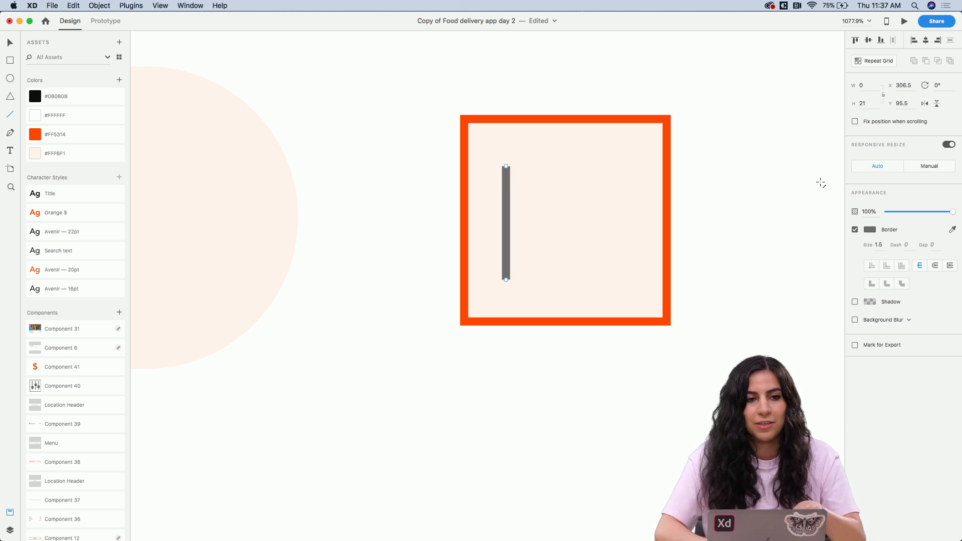
Sample the square's orange border color for the vertical line, then lengthen the line to 23 and raise it to Y 94.5
key(v)
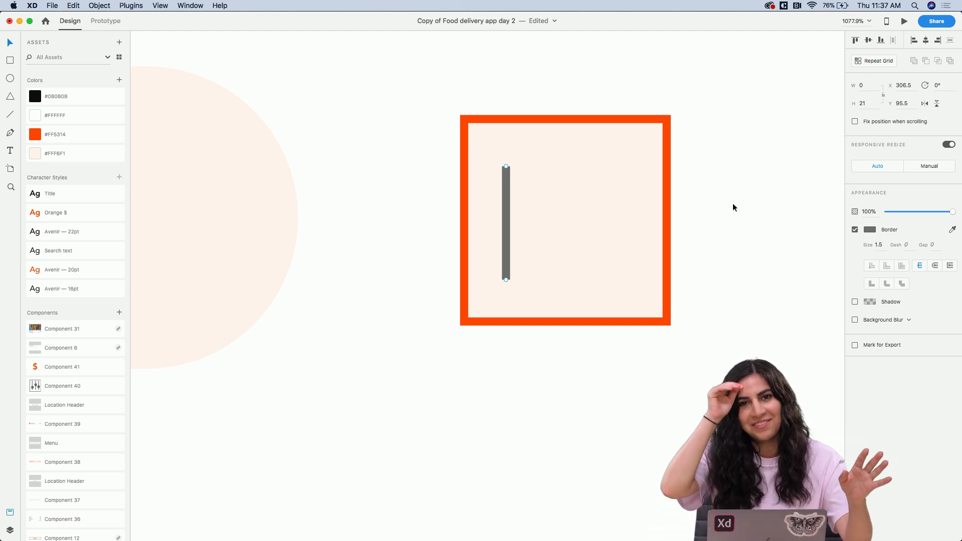
click(870, 233)
click(952, 235)
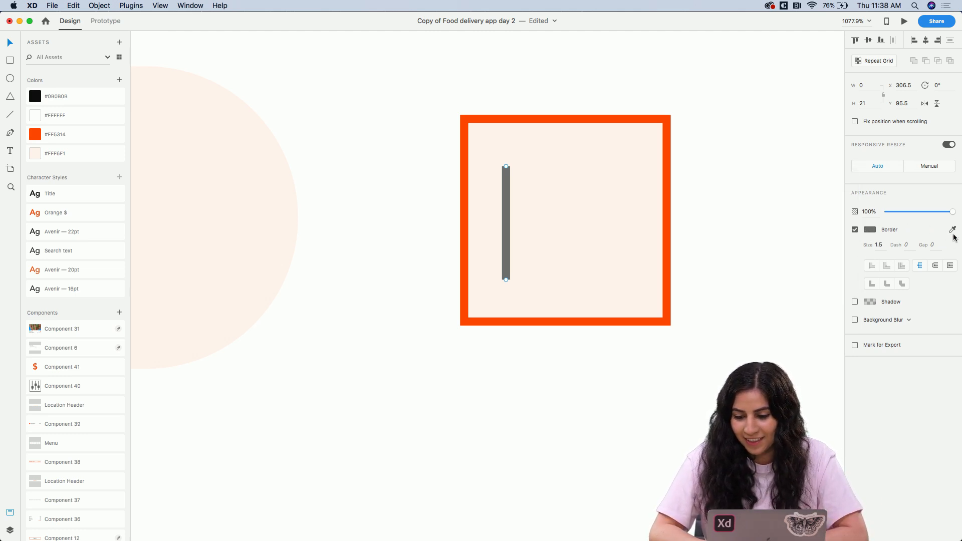
click(667, 190)
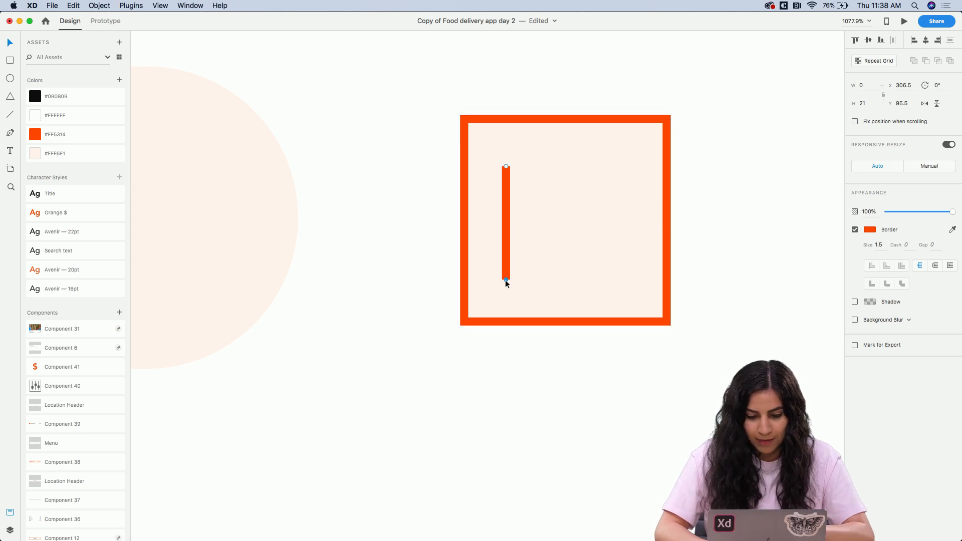
drag(506, 280, 505, 290)
key(Up)
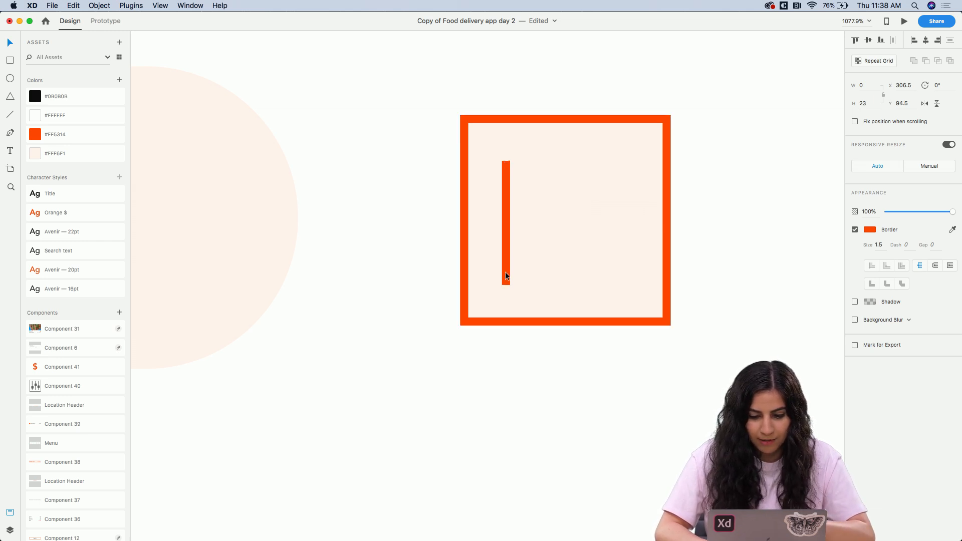
Repeat the line into three evenly spaced vertical lines, ungroup the grid, and shift them to center them horizontally in the square
click(876, 60)
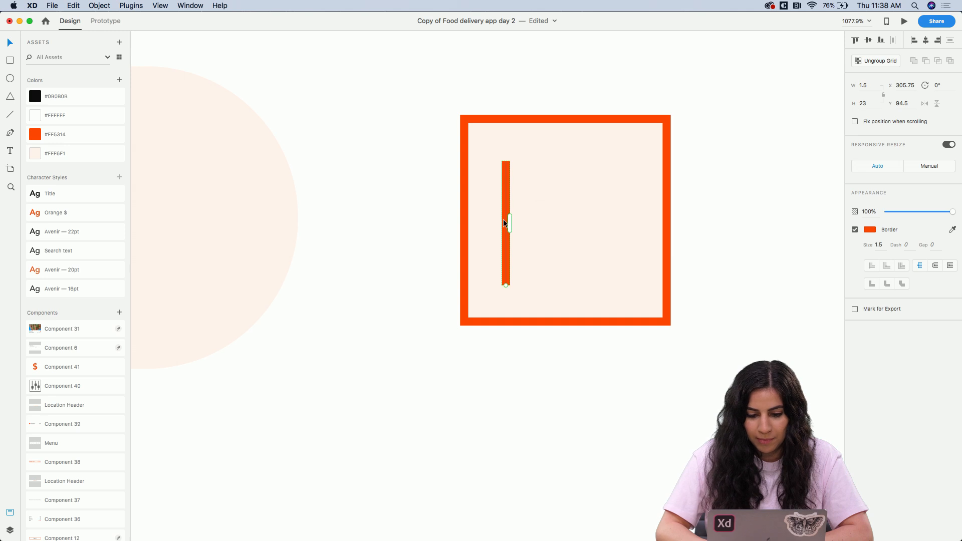
drag(510, 220, 608, 215)
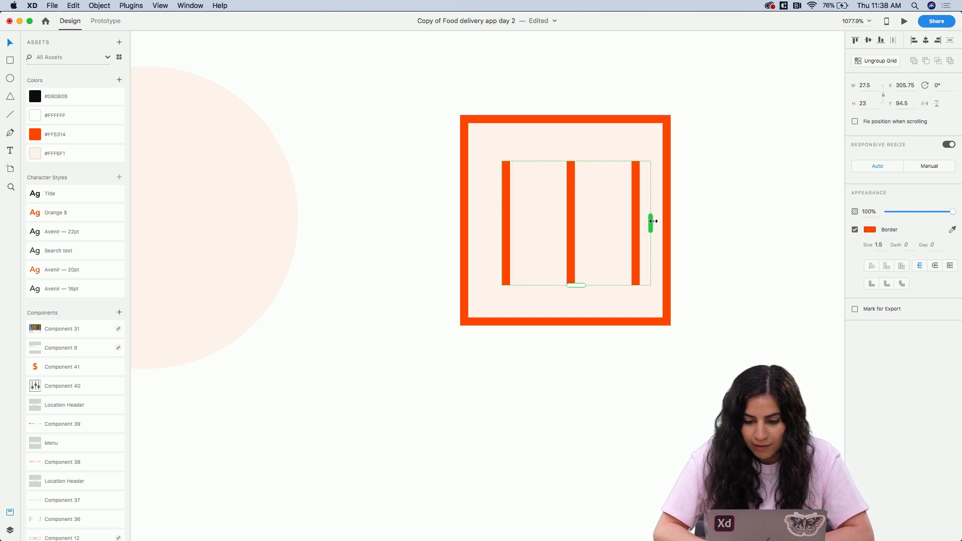
click(861, 60)
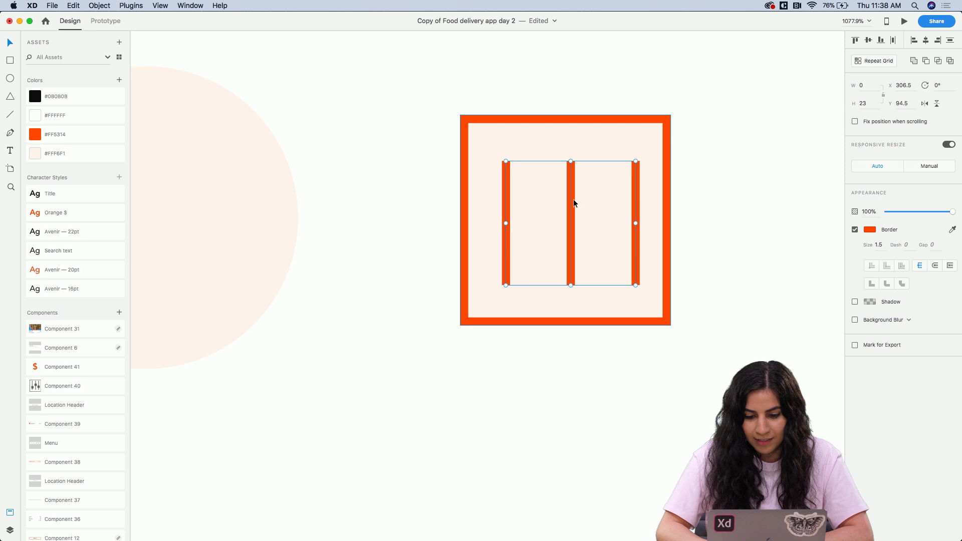
drag(574, 200, 569, 196)
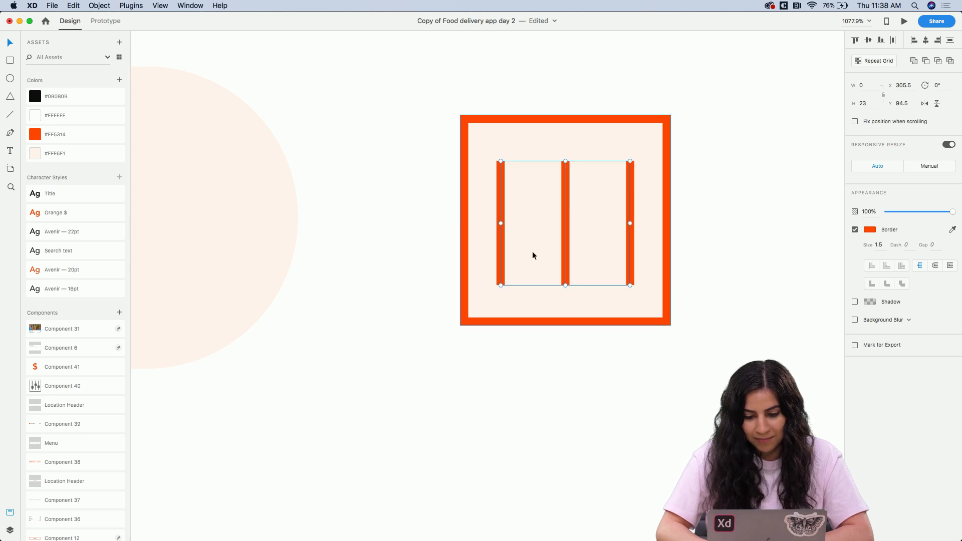
click(726, 184)
Draw a 7 by 7 square over the lower part of the first vertical line as a slider knob
key(r)
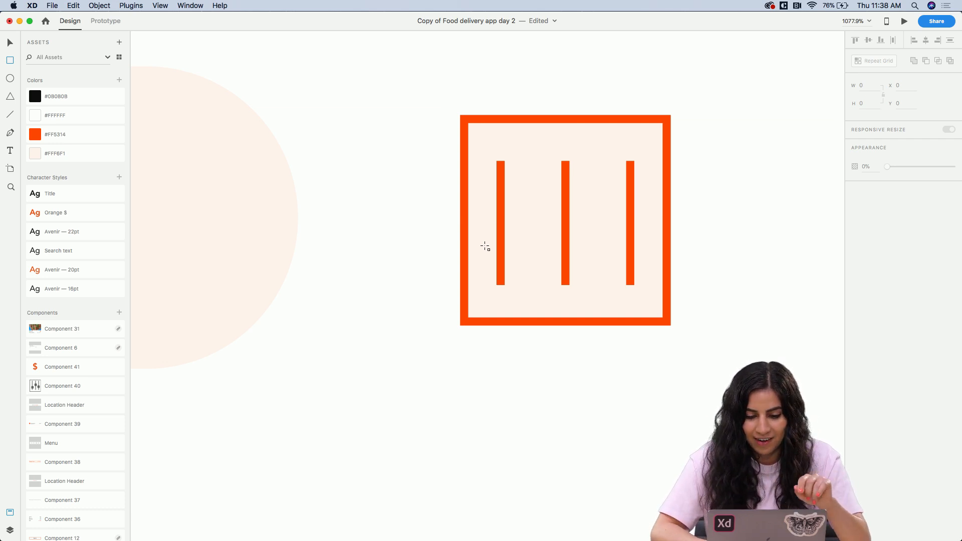
mouse_move(482, 245)
mouse_down()
mouse_move(515, 282)
mouse_move(516, 247)
mouse_move(469, 250)
mouse_up()
scroll(501, 272, up, 4)
key(v)
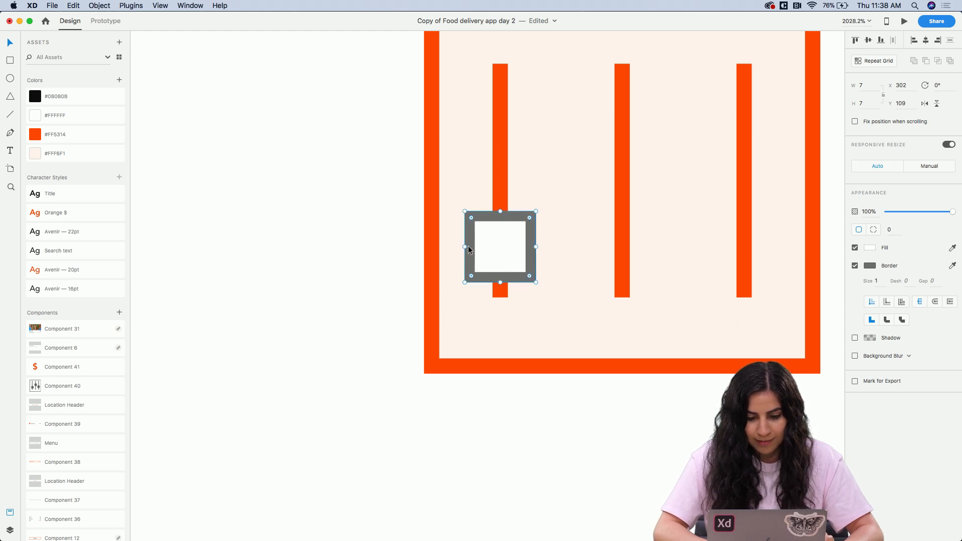
Remove the knob's border and fill it with the orange sampled from the vertical line
click(855, 265)
click(953, 247)
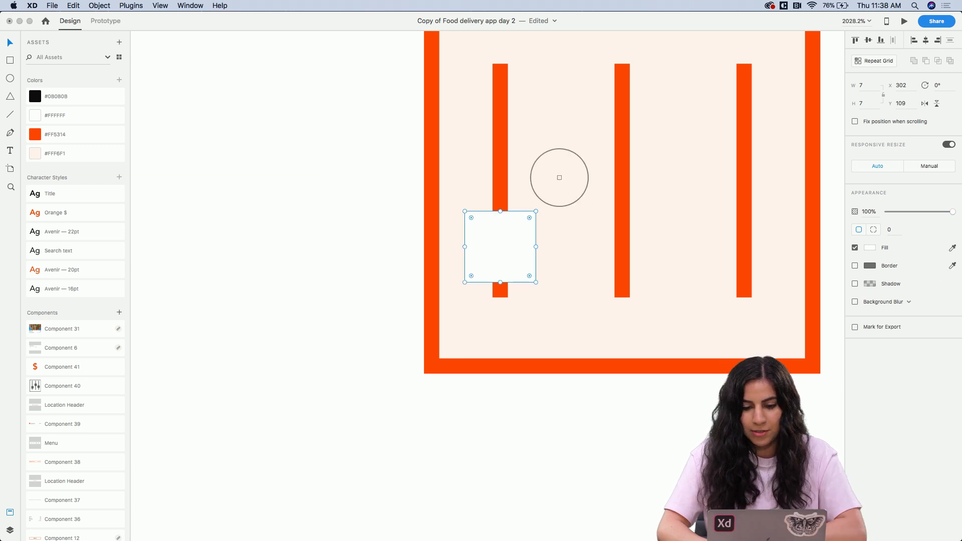
click(495, 167)
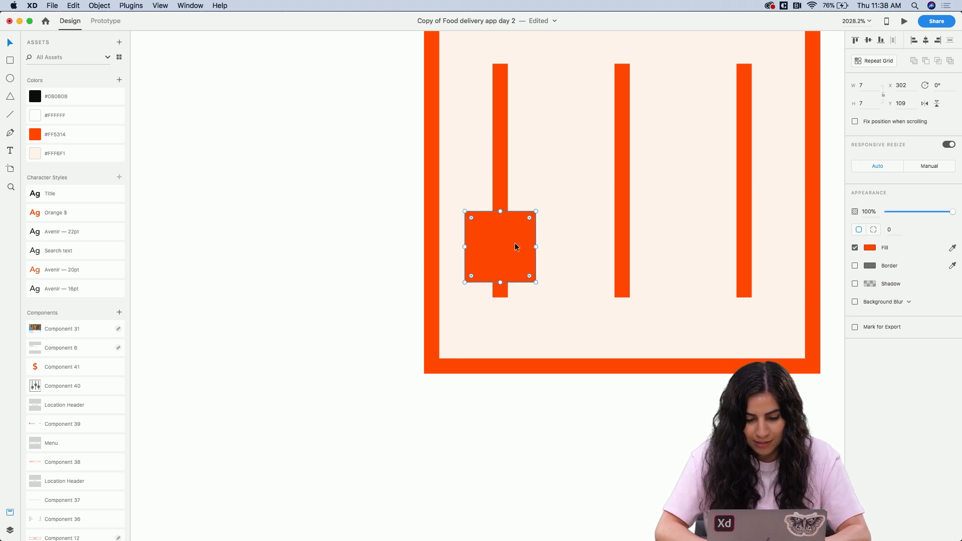
Resize the knob to 5 by 7 at X 303, Y 108, and round its corners with a radius of 1
drag(536, 248, 492, 242)
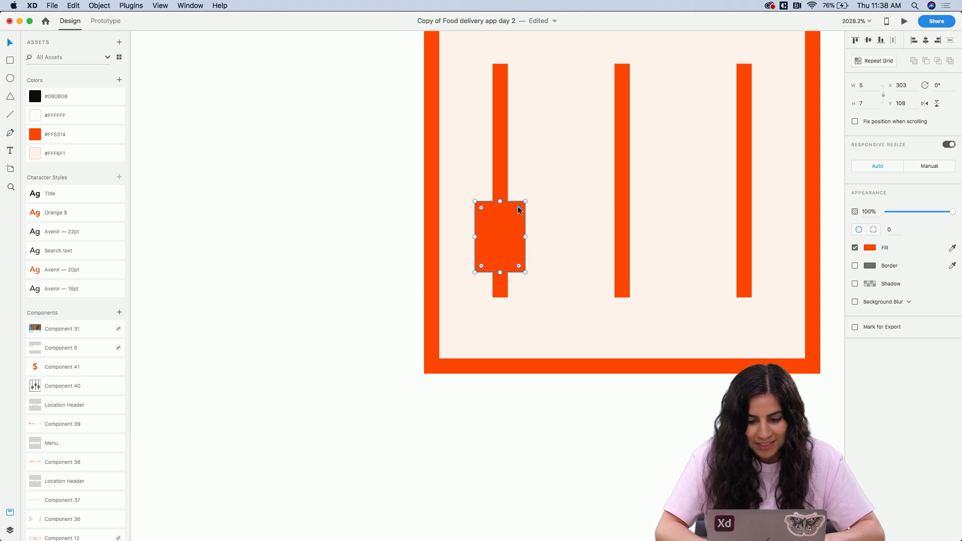
drag(519, 208, 515, 212)
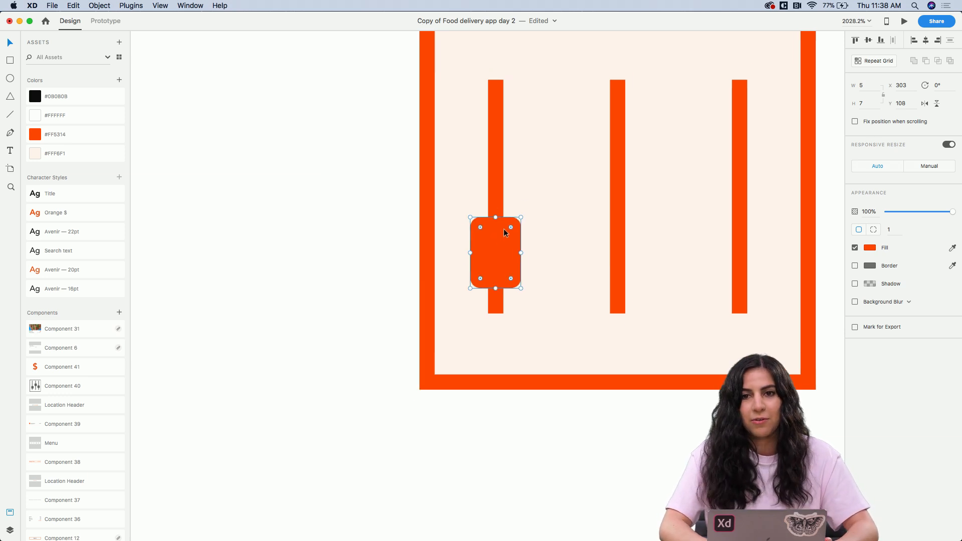
Duplicate the knob onto the upper part of the middle line and onto the third line at X 327, Y 105
scroll(504, 232, down, 5)
key(alt)
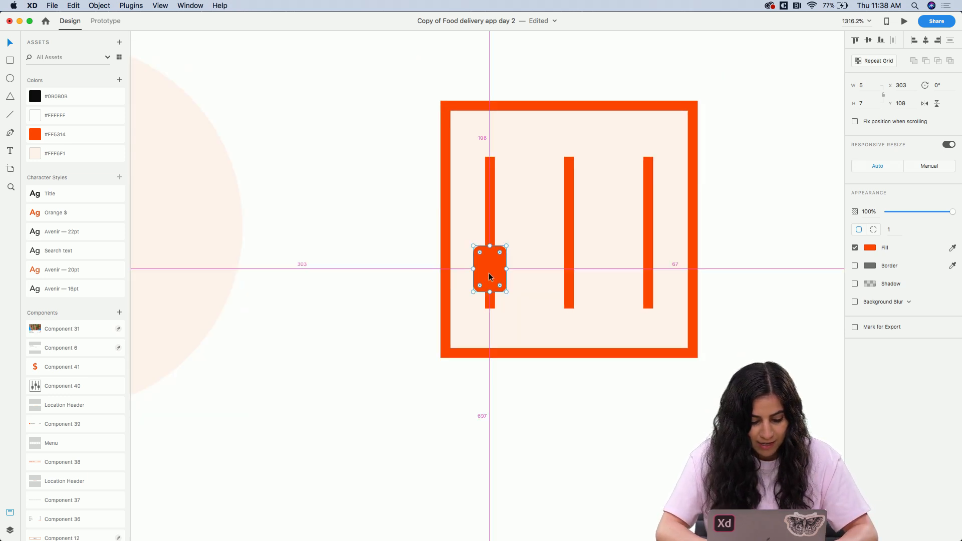
drag(489, 275, 649, 251)
key(alt)
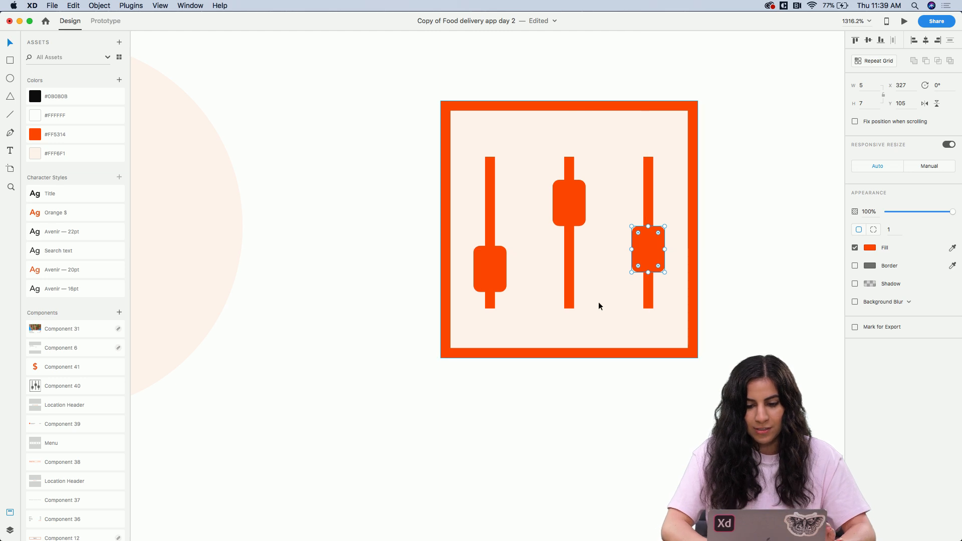
click(685, 289)
click(741, 300)
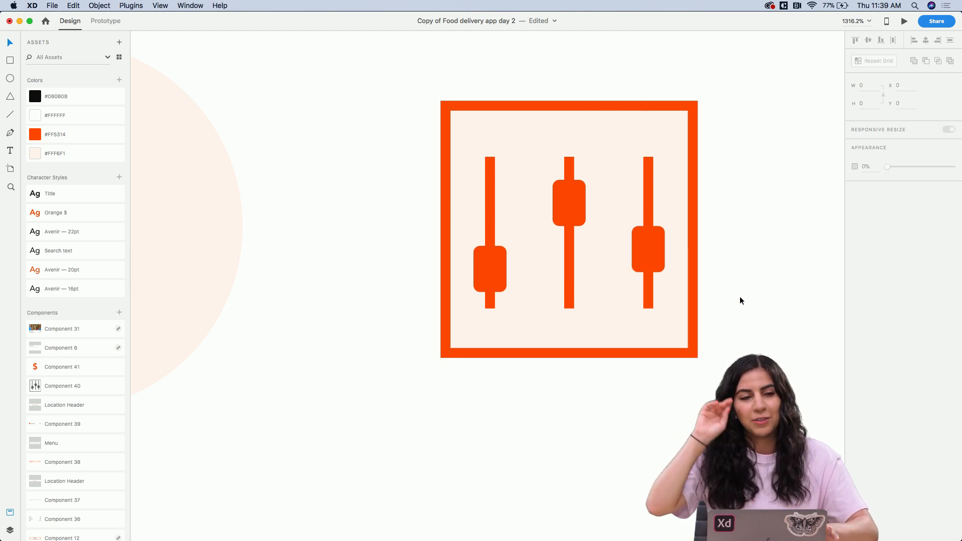
Group the square, lines and knobs of the filter icon and turn the group into a component
drag(717, 428, 412, 79)
key(super+g)
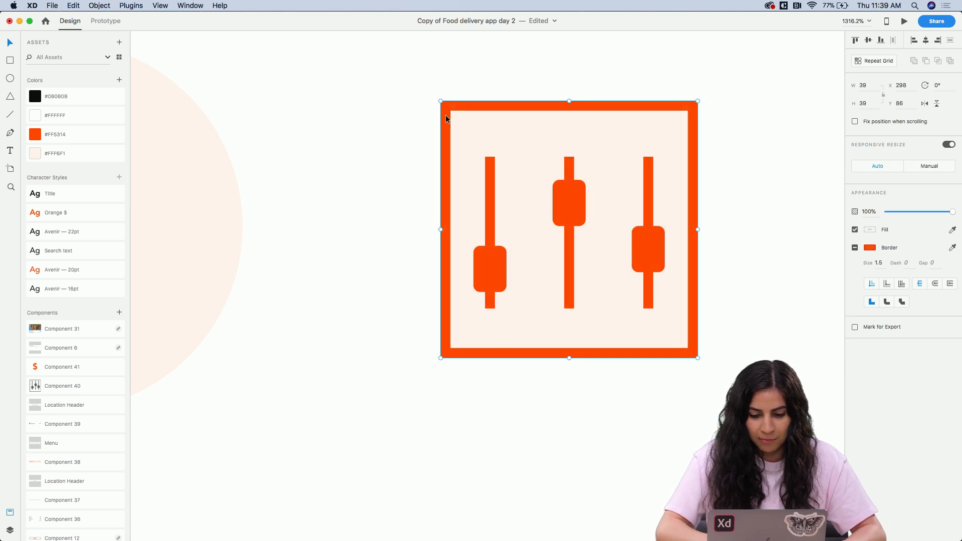
key(super+k)
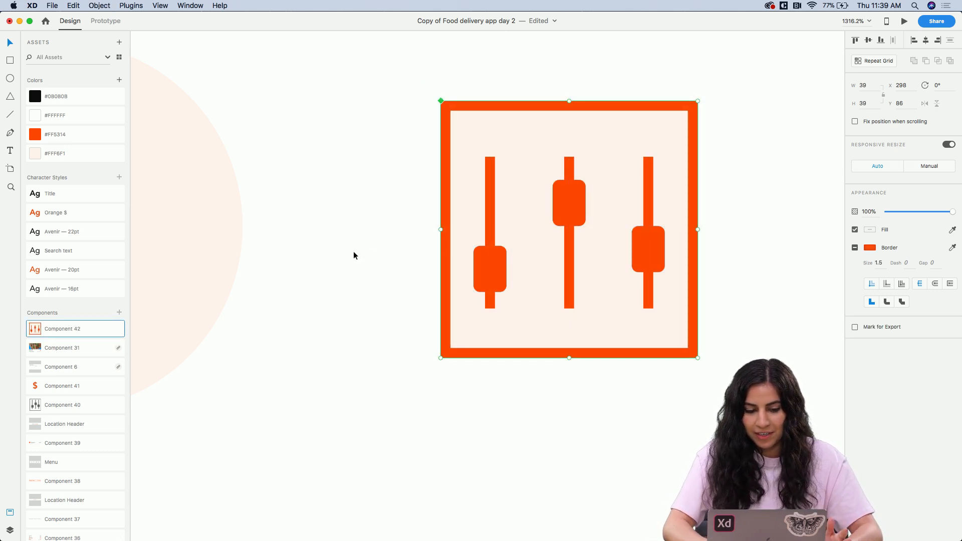
click(299, 401)
Review the whole Search artboard, from the search bar and filter icon down to the bottom navigation
scroll(299, 401, down, 5)
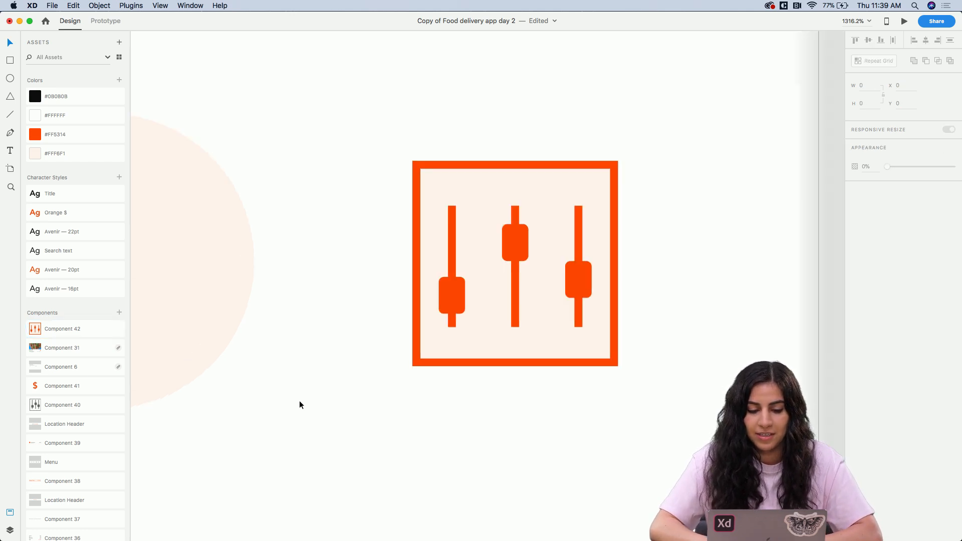
scroll(300, 405, down, 4)
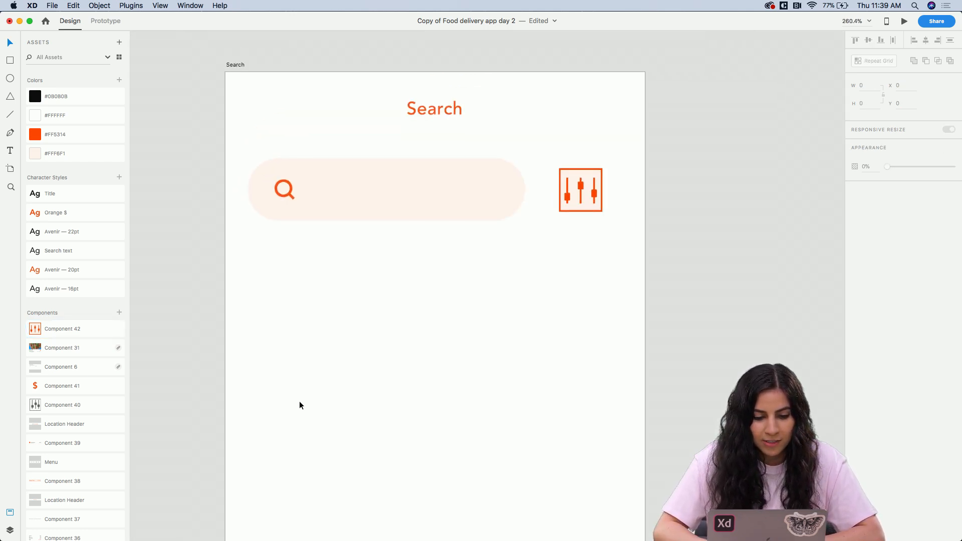
scroll(299, 405, down, 3)
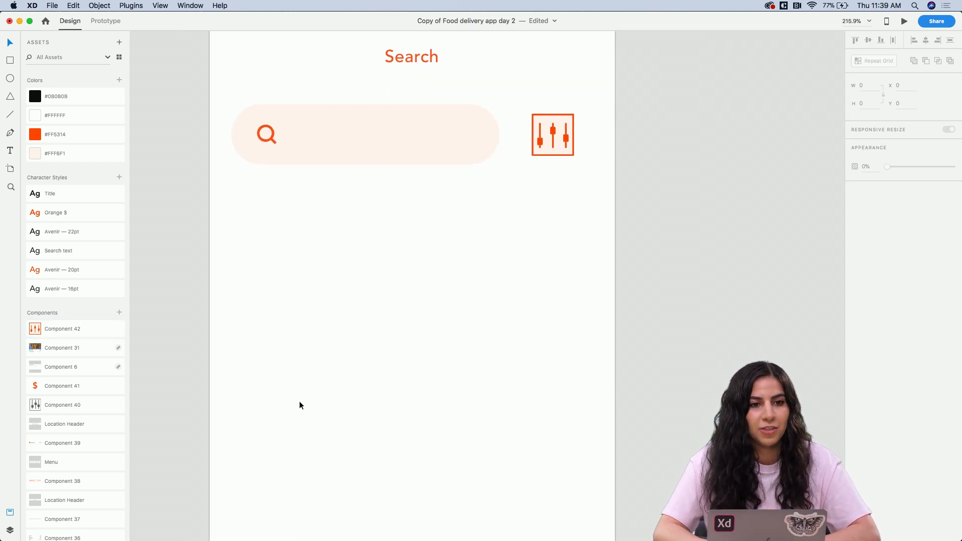
scroll(299, 405, down, 2)
scroll(299, 406, down, 5)
scroll(299, 405, down, 3)
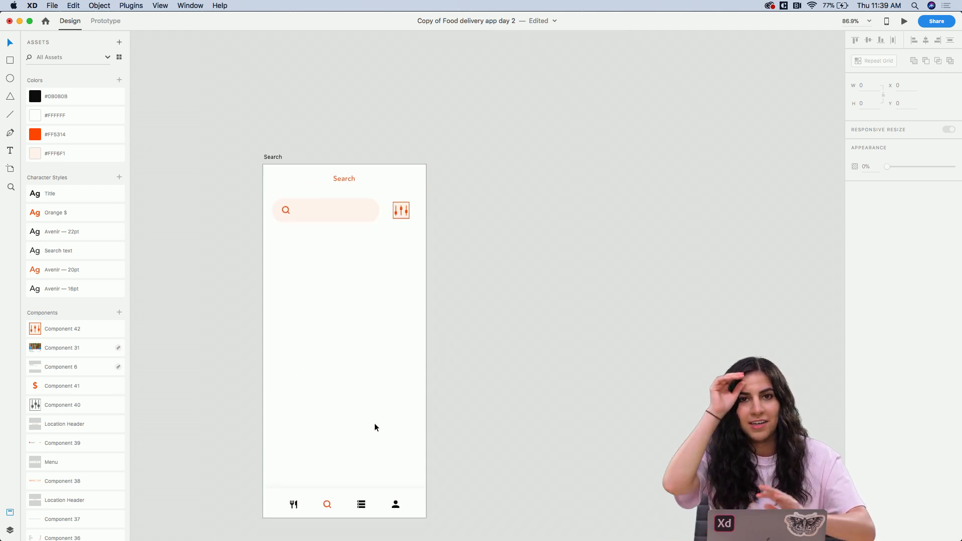
scroll(346, 396, left, 5)
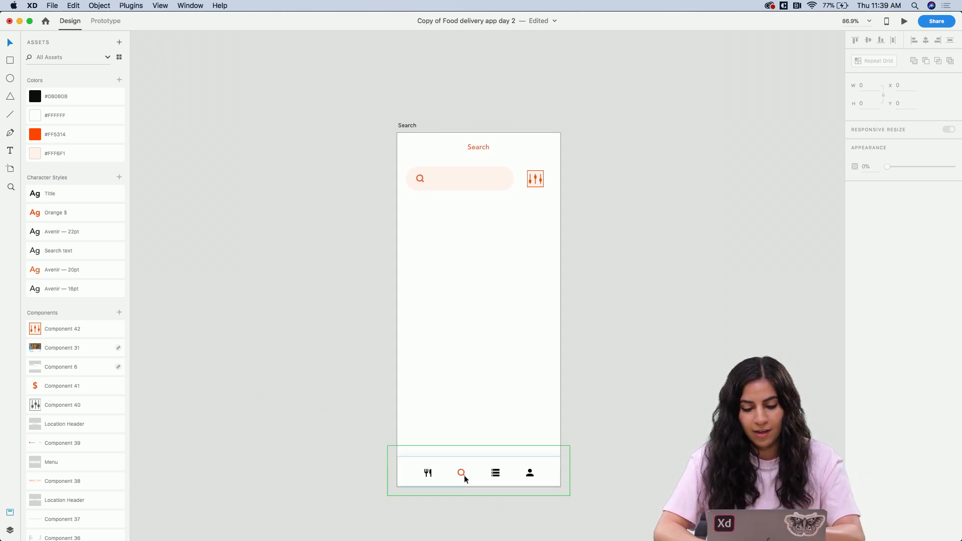
scroll(469, 376, right, 4)
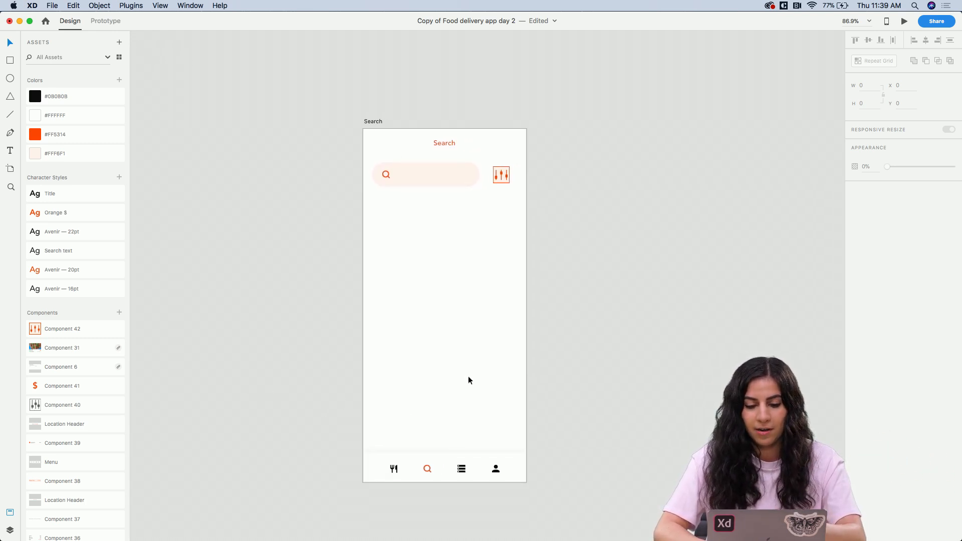
scroll(422, 302, up, 3)
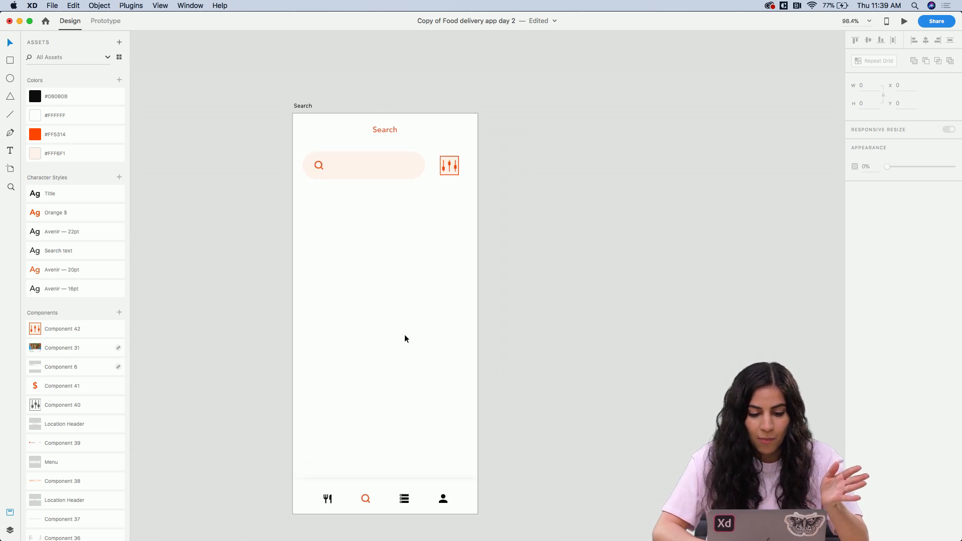
scroll(353, 305, right, 2)
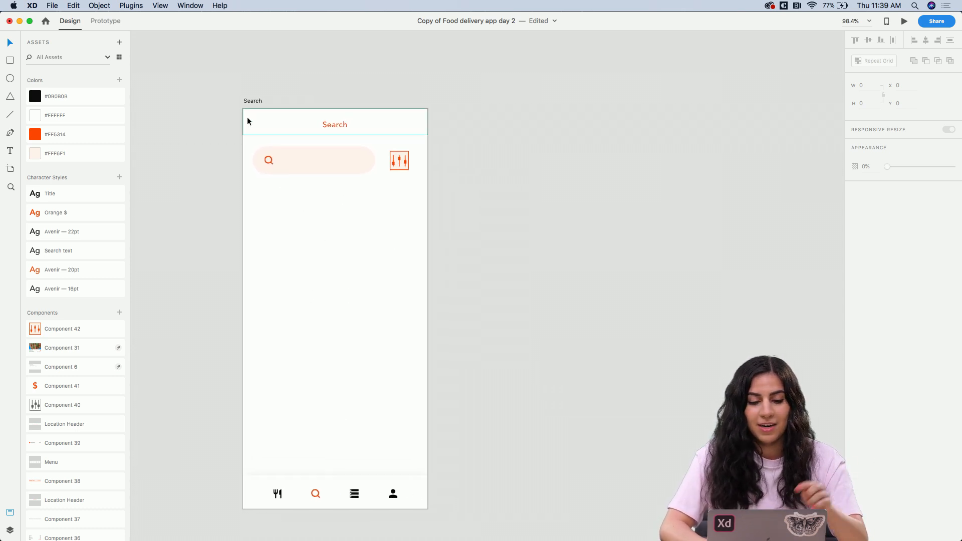
Duplicate the Search artboard beside the original
click(254, 102)
key(super+d)
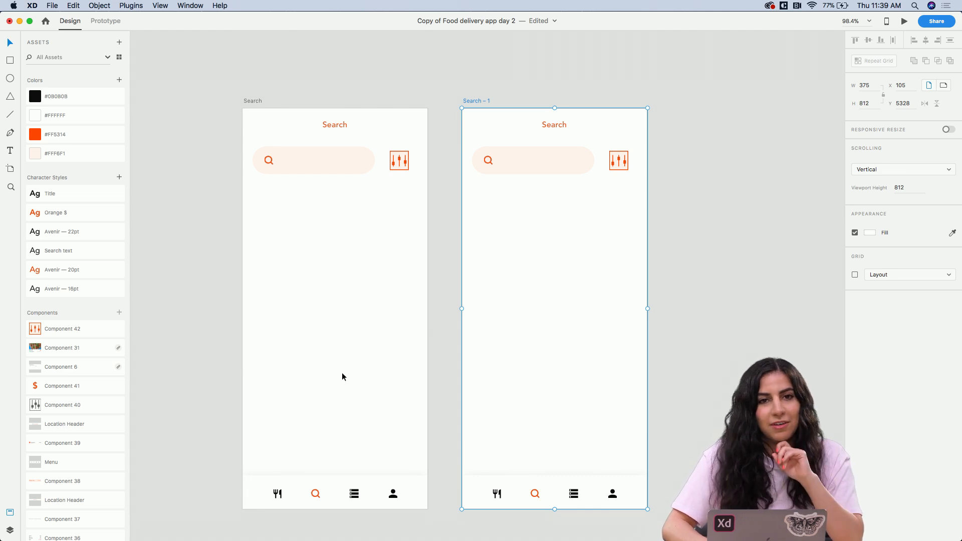
scroll(445, 250, right, 4)
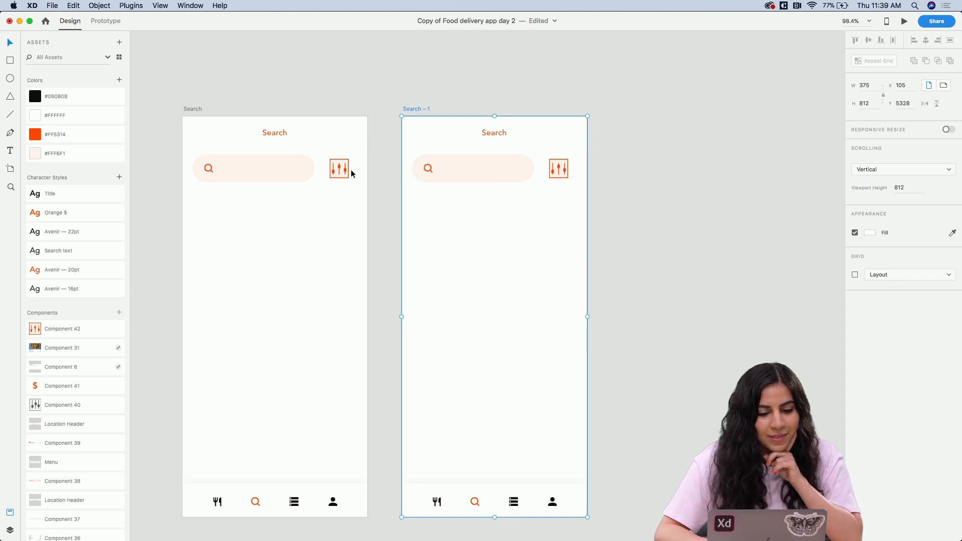
scroll(446, 198, up, 5)
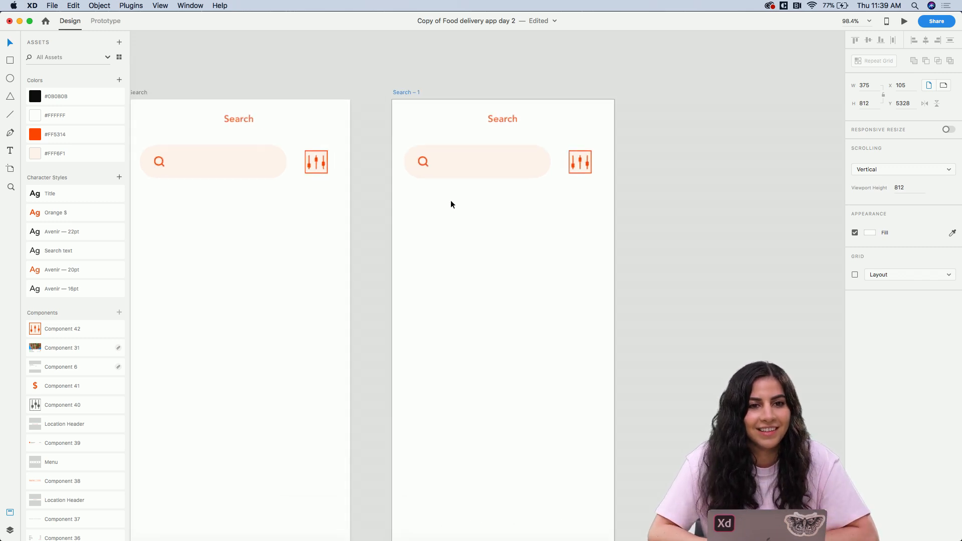
Add the text "Pizza" inside the search bar of the duplicated Search artboard, beside the magnifier icon
scroll(443, 186, up, 2)
scroll(436, 165, down, 4)
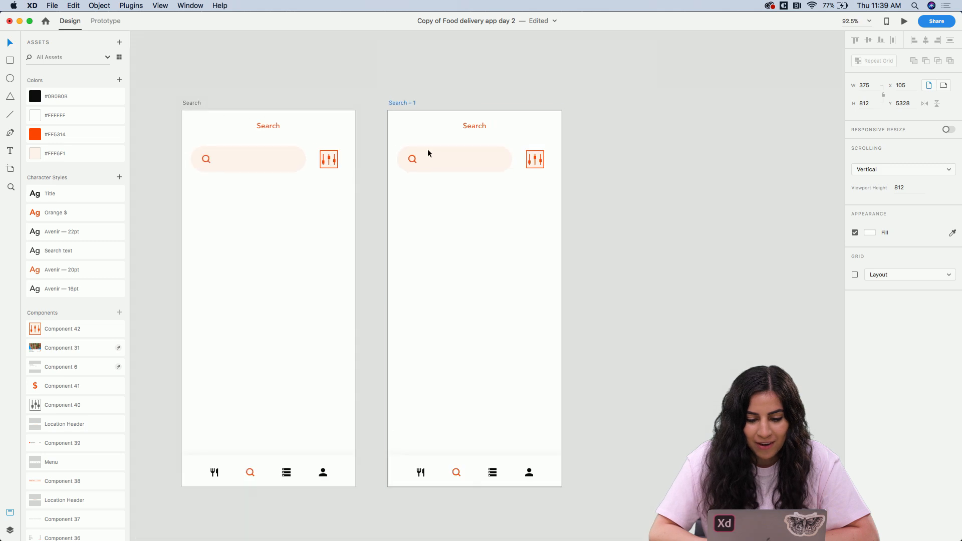
scroll(428, 151, up, 6)
key(t)
drag(418, 162, 497, 188)
text(Pizza)
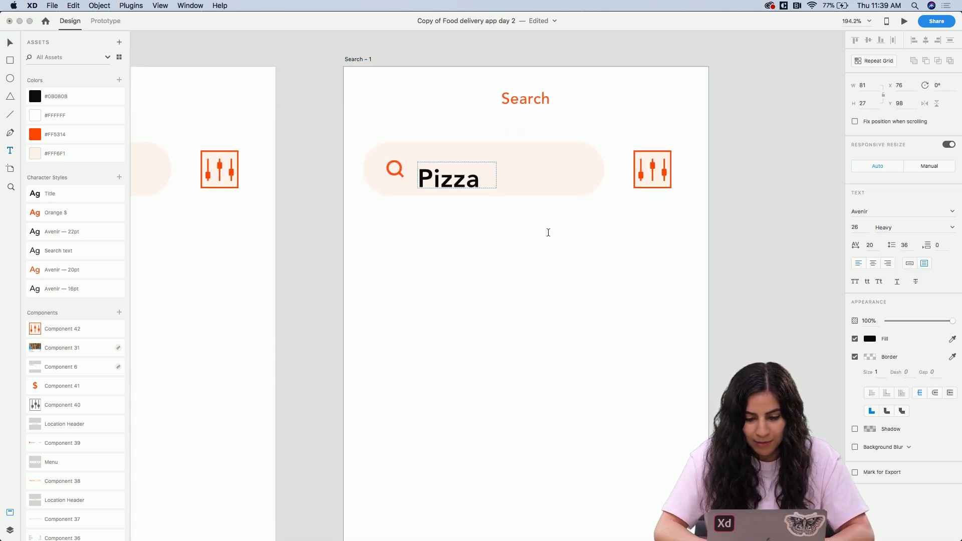
key(Escape)
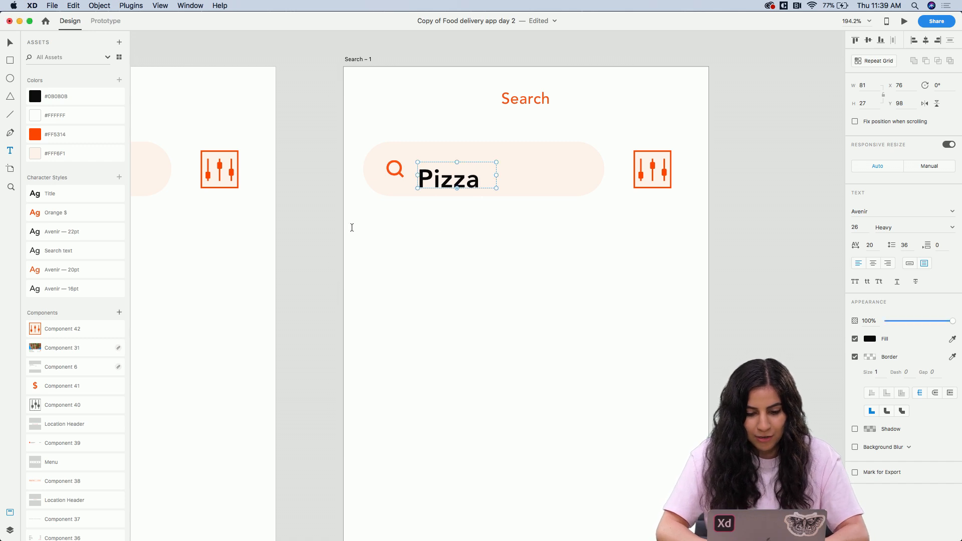
Apply the Search text character style to the "Pizza" text and adjust its text box within the search bar
click(57, 254)
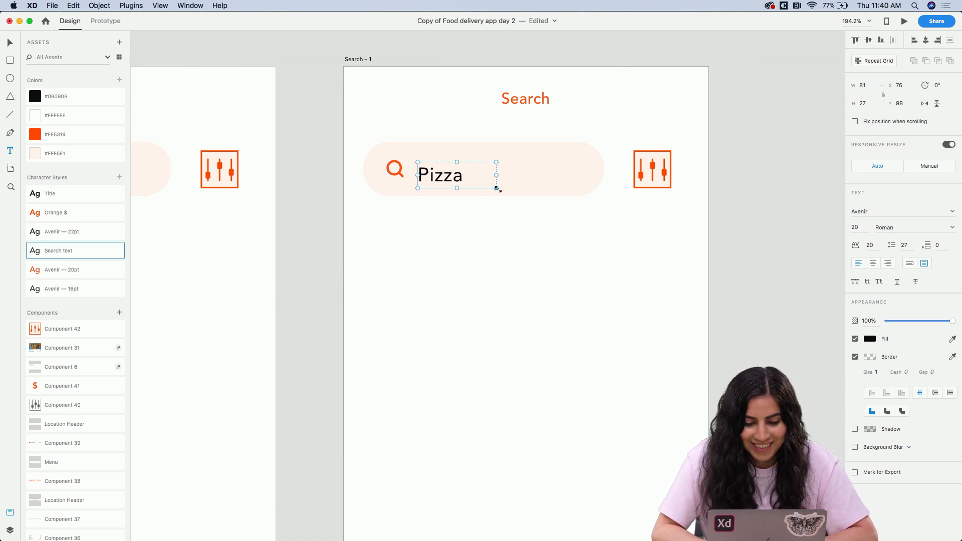
drag(498, 189, 452, 172)
click(438, 249)
scroll(438, 249, down, 2)
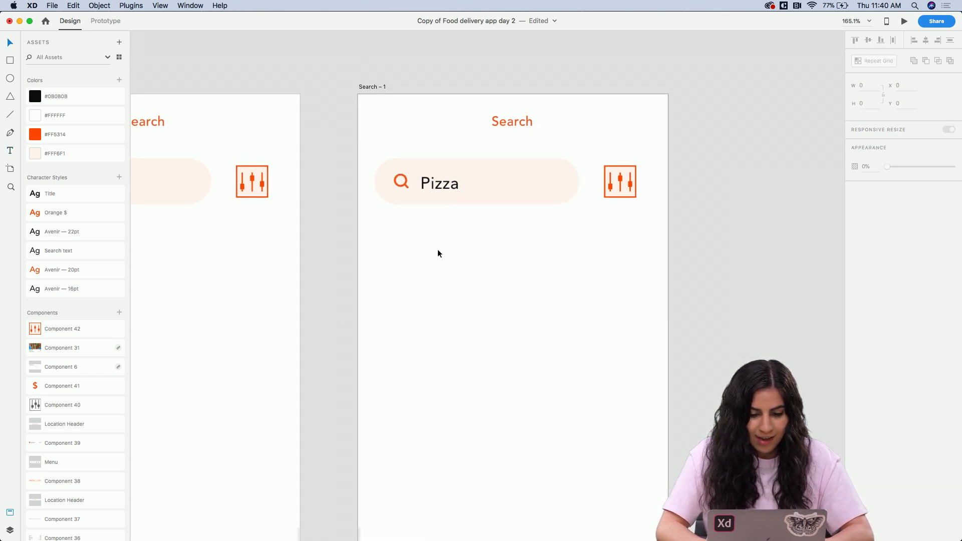
Place the pizza restaurant card component below the search bar at X 28, Y 166
scroll(438, 251, down, 3)
scroll(438, 250, down, 1)
drag(38, 351, 499, 187)
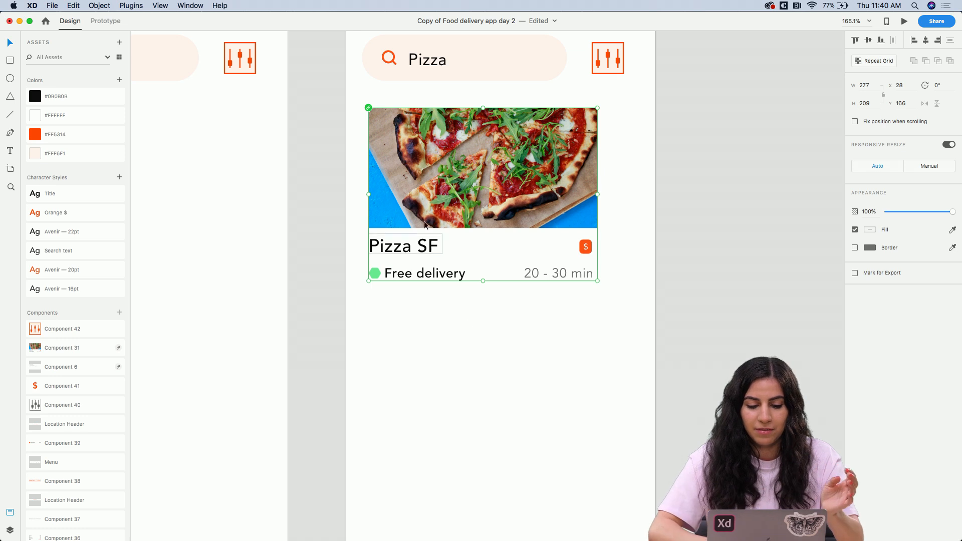
double_click(406, 250)
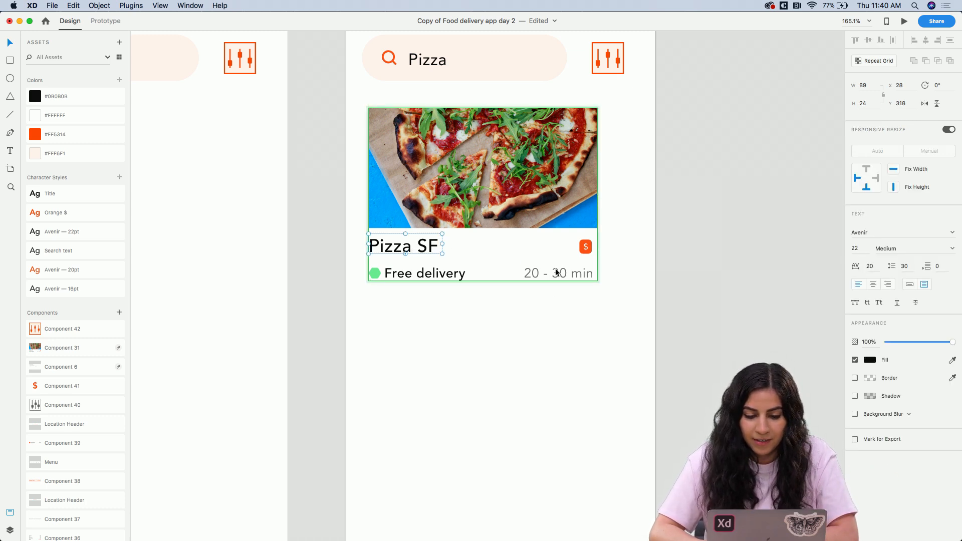
click(618, 296)
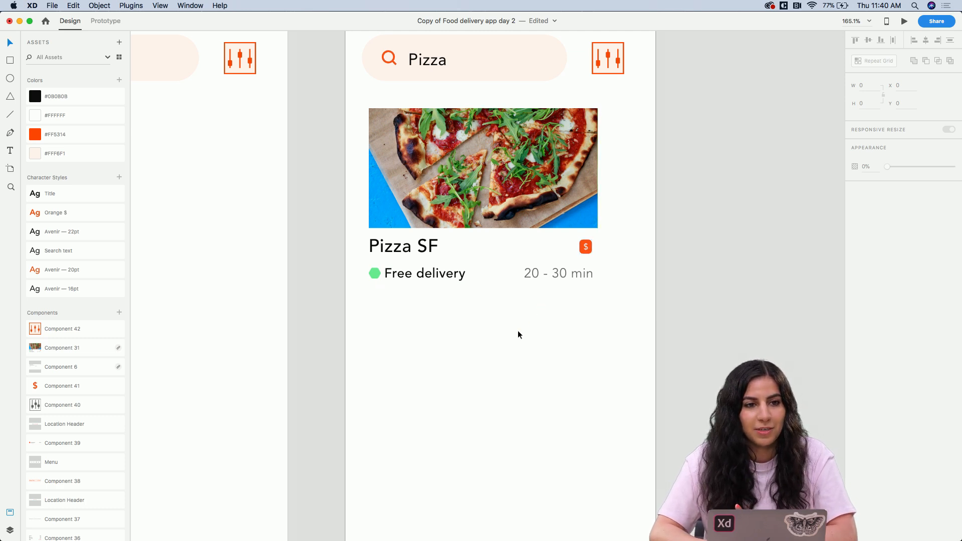
Examine the restaurant card's details up close, especially the green hexagon, delivery label, price badge and delivery time
scroll(476, 326, up, 5)
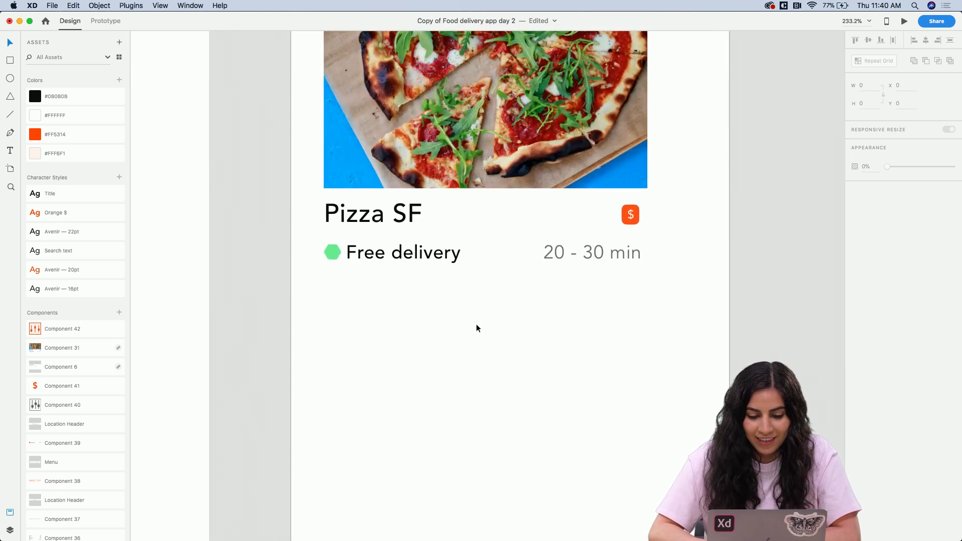
scroll(331, 259, up, 5)
scroll(331, 257, up, 1)
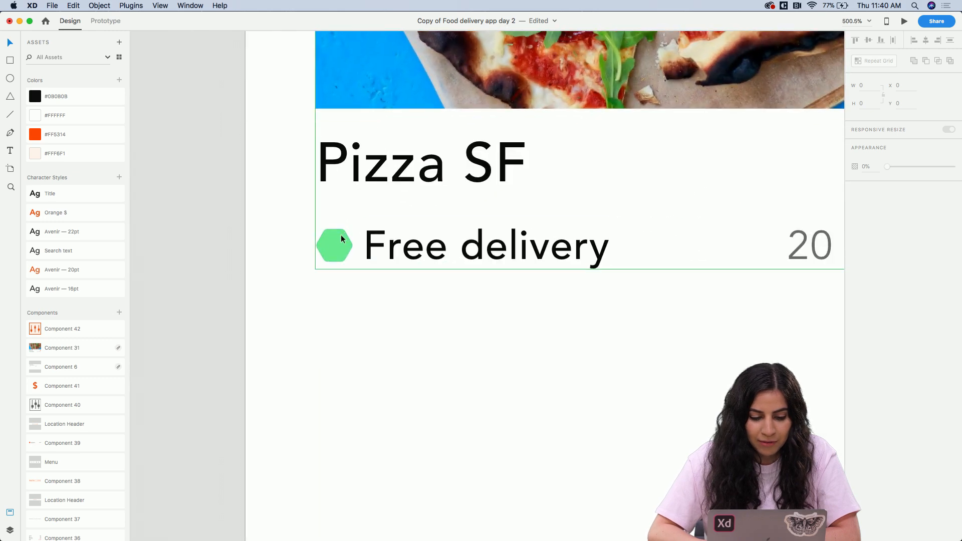
scroll(340, 237, right, 3)
scroll(341, 237, down, 3)
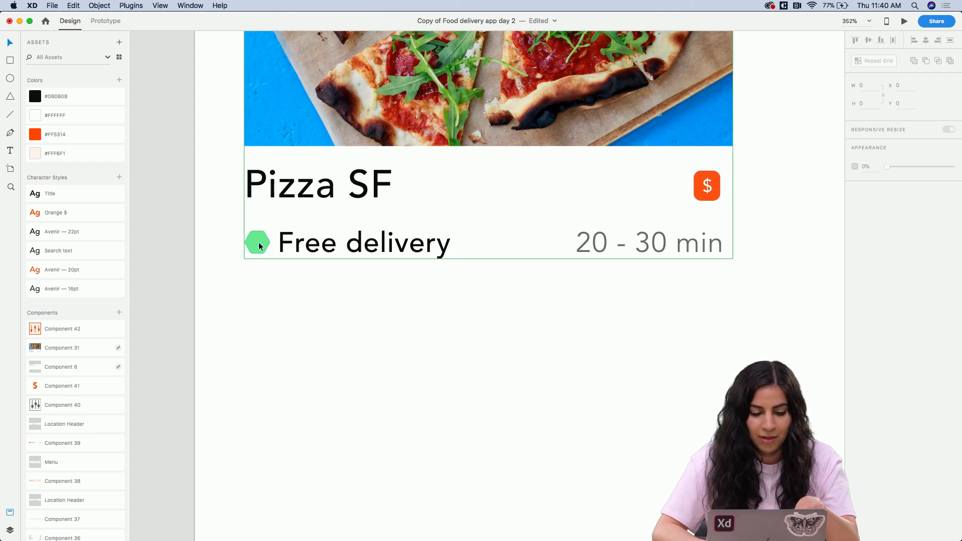
scroll(257, 243, up, 6)
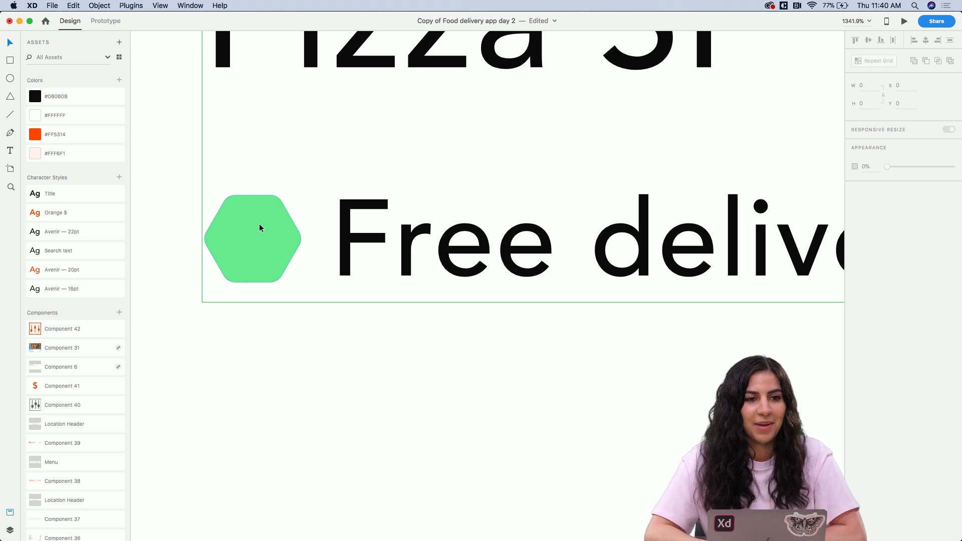
scroll(260, 226, down, 3)
scroll(259, 225, down, 8)
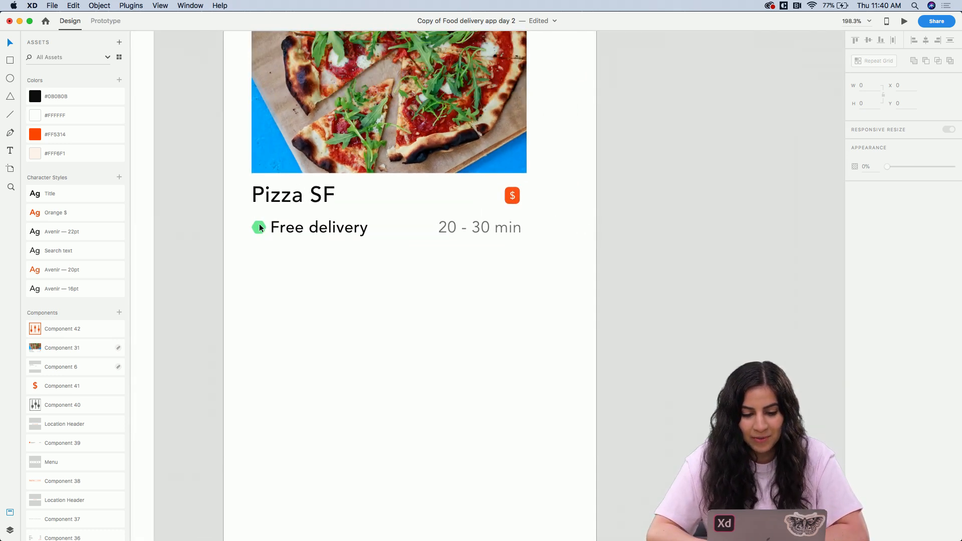
Show the layout grid on the Search – 1 artboard and reduce its column color opacity to 8%
click(304, 174)
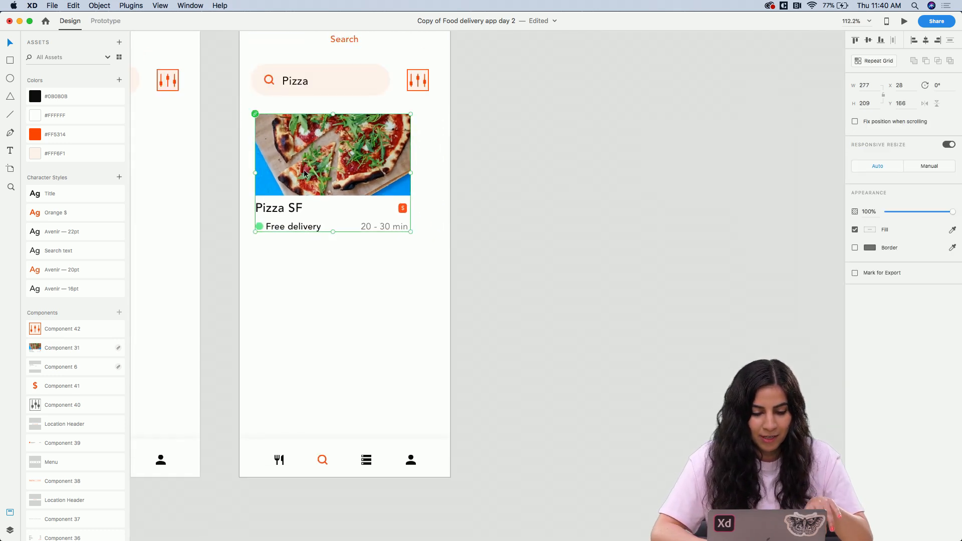
scroll(304, 174, up, 2)
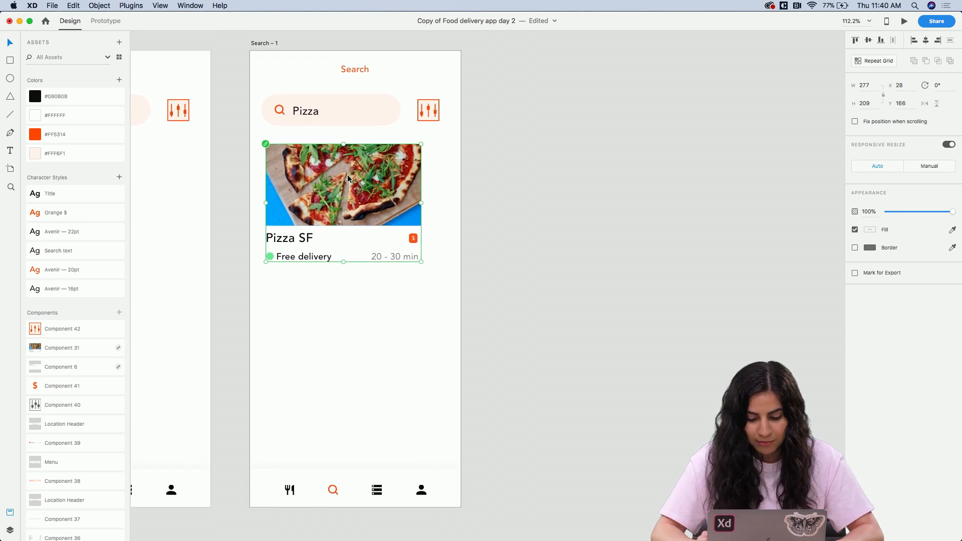
key(super+shift+apostrophe)
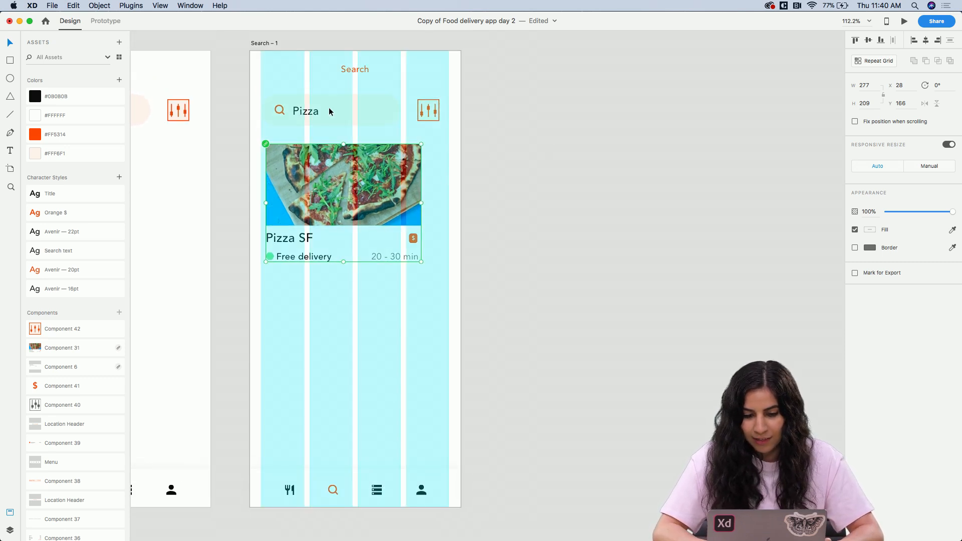
click(264, 43)
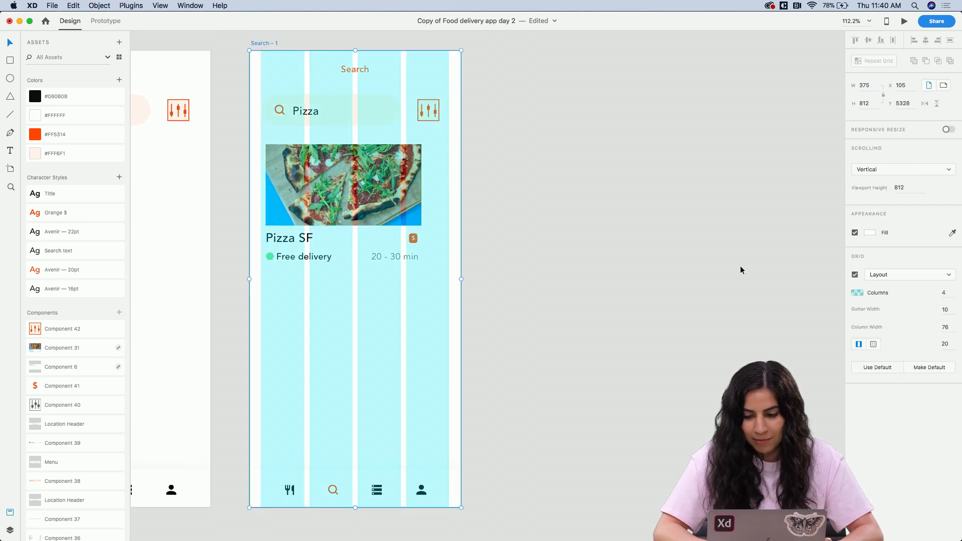
click(861, 294)
drag(838, 300, 839, 313)
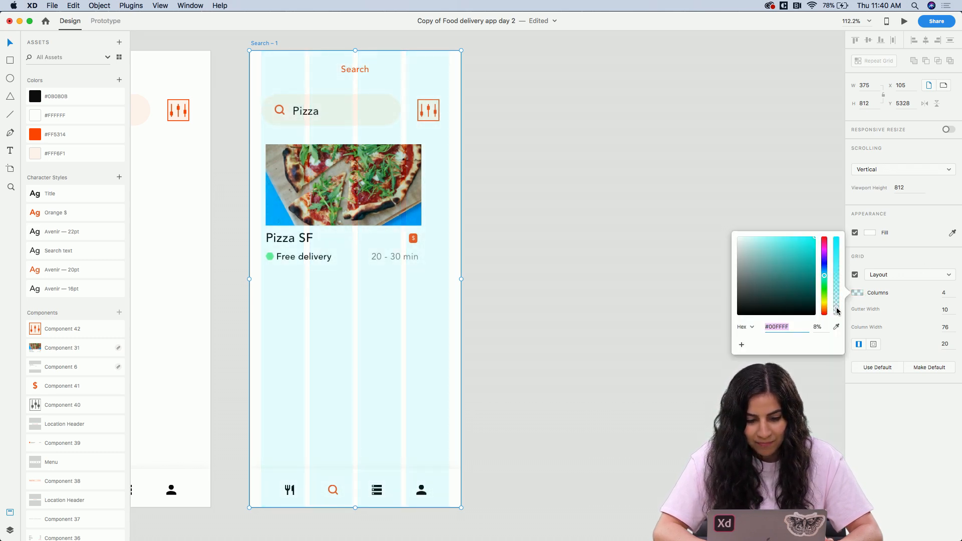
click(555, 242)
Widen the pizza card to 326 so its right edge meets the last layout column
scroll(351, 244, up, 5)
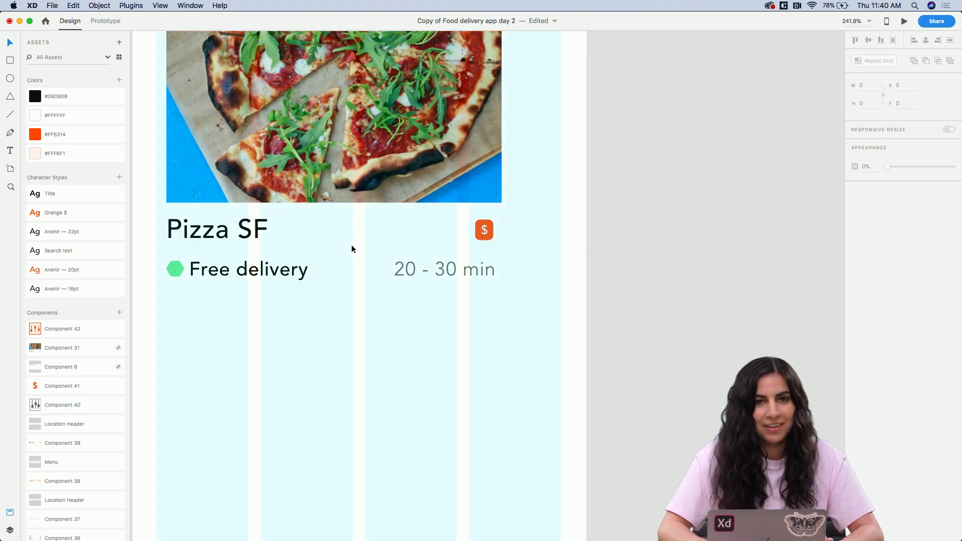
scroll(353, 261, down, 3)
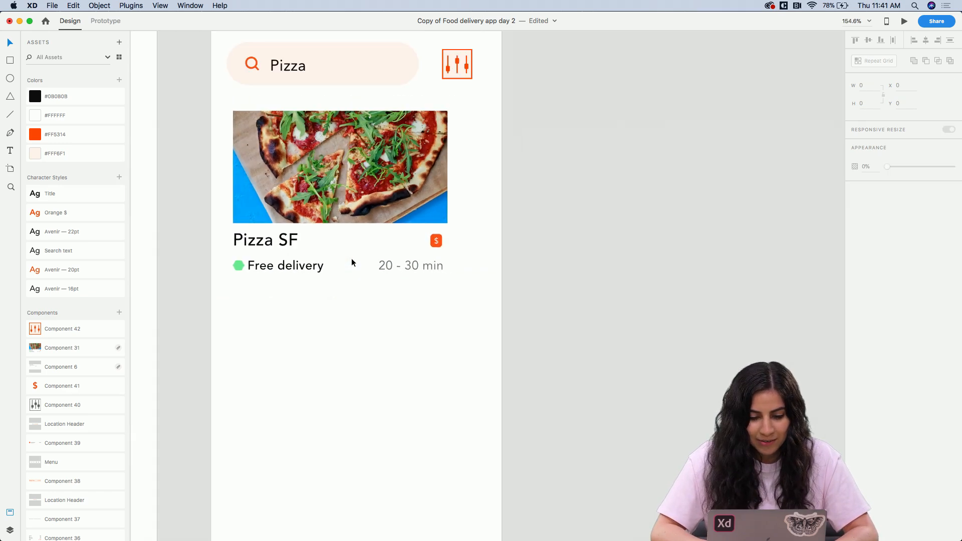
click(351, 258)
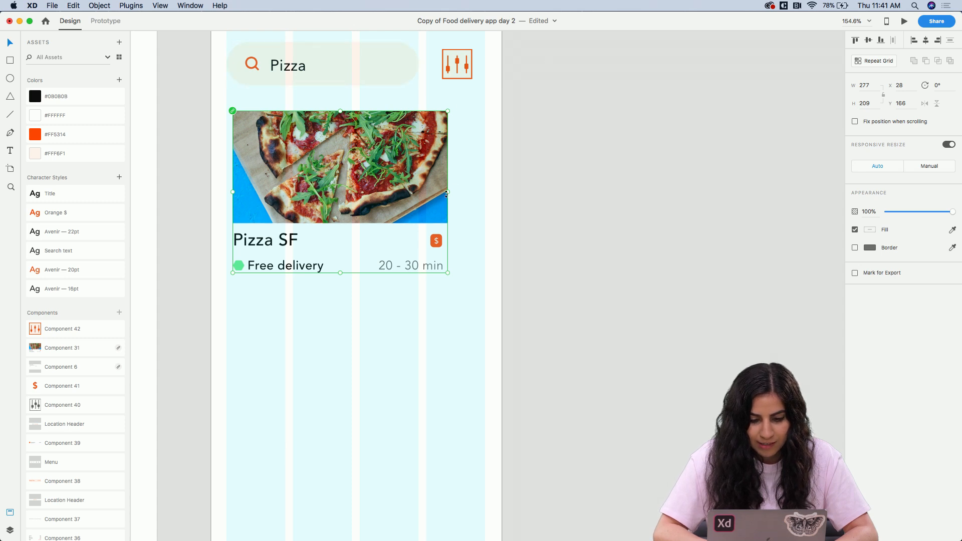
drag(448, 193, 484, 194)
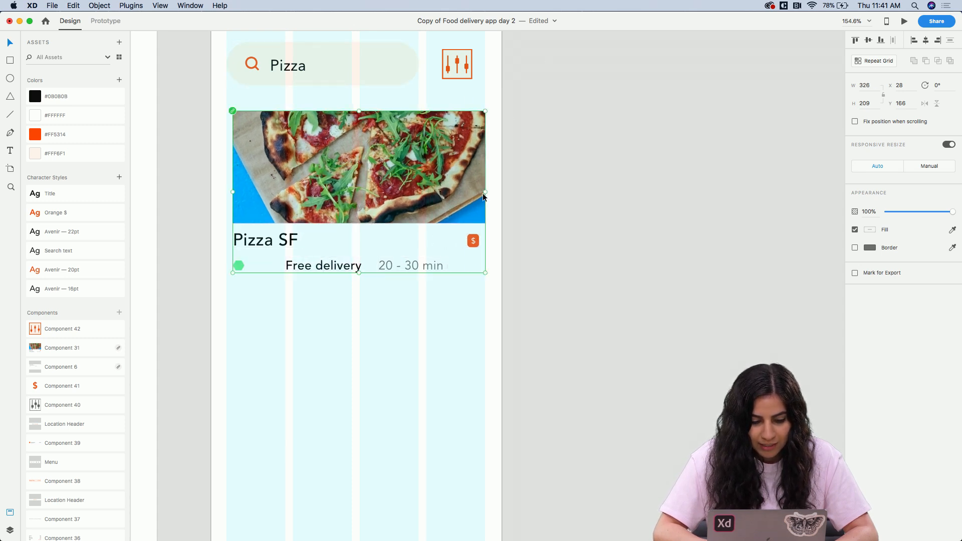
Move the "Free delivery" text back beside the green hexagon at X 46 and shift the delivery time toward the card's right edge
double_click(313, 267)
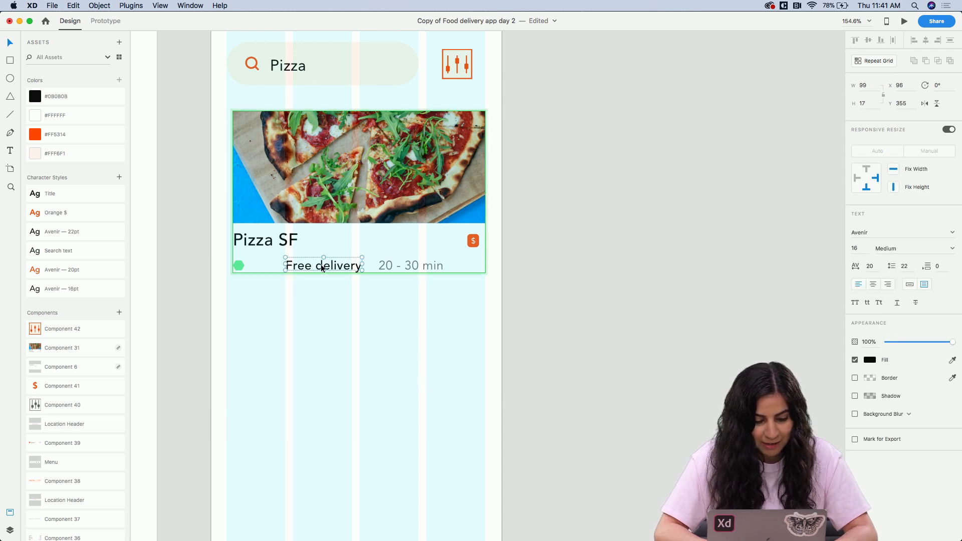
drag(319, 268, 283, 266)
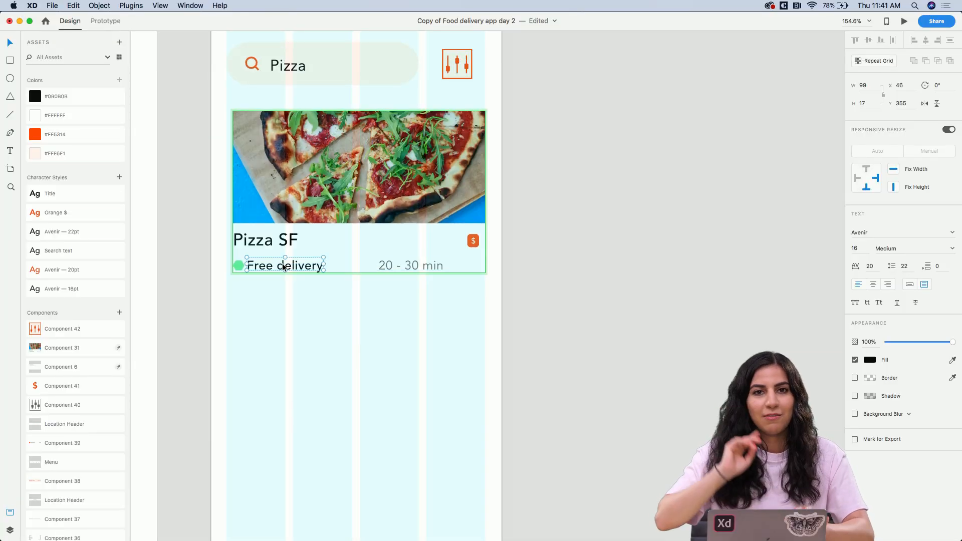
drag(396, 267, 431, 263)
Shift the card's dollar badge right to X 335.69, near the card's right edge
click(474, 244)
scroll(474, 244, up, 5)
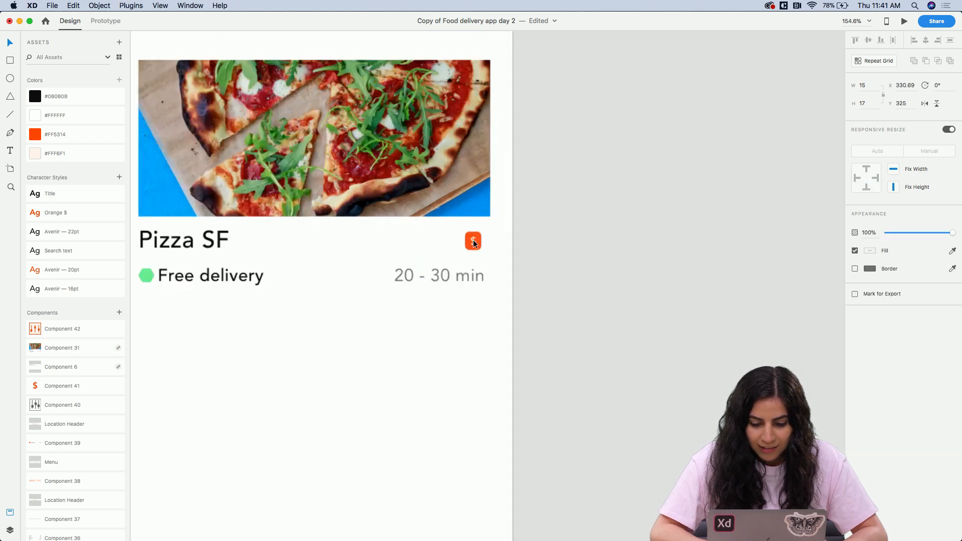
key(Escape)
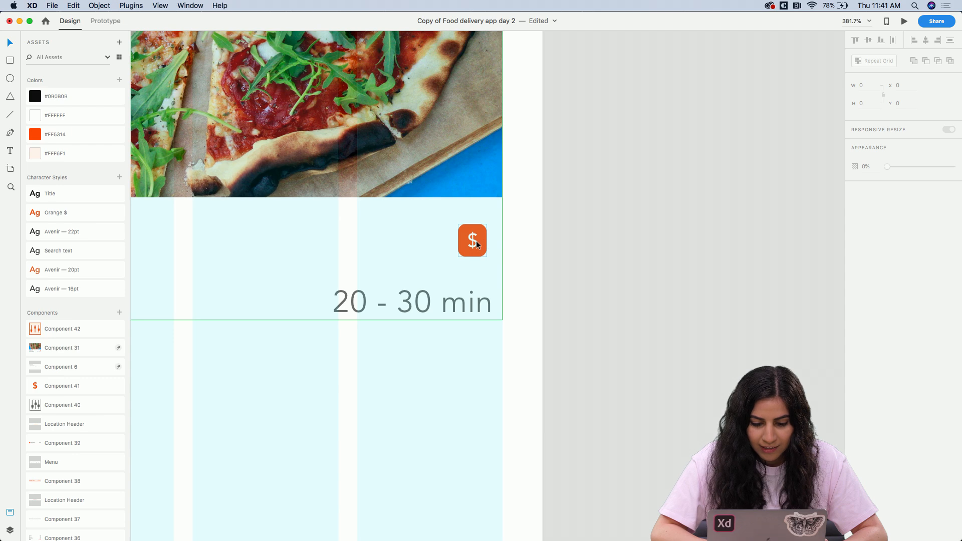
drag(475, 240, 482, 241)
drag(481, 241, 481, 241)
double_click(476, 242)
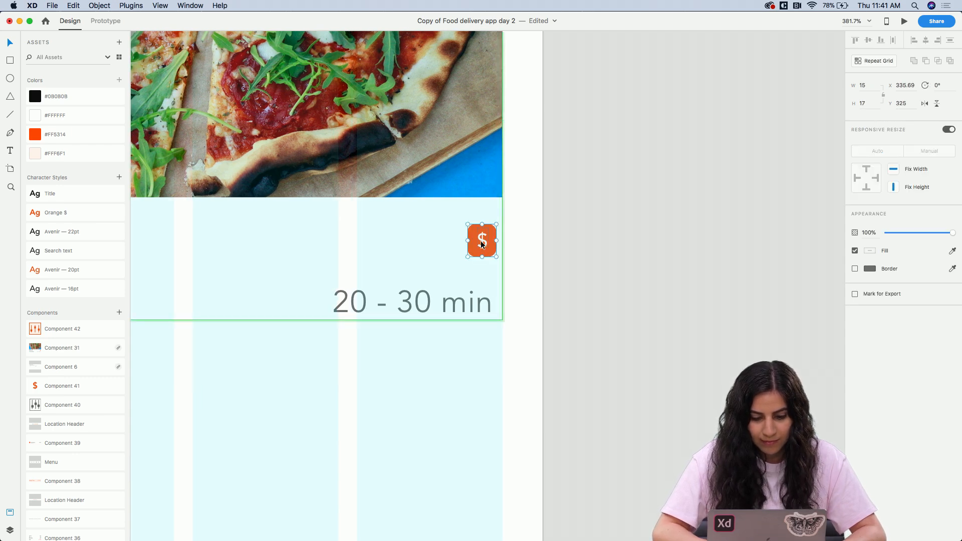
Move the filter icon right to X 315, in line with the right edge of the pizza card
scroll(480, 243, down, 5)
scroll(480, 244, up, 2)
click(462, 97)
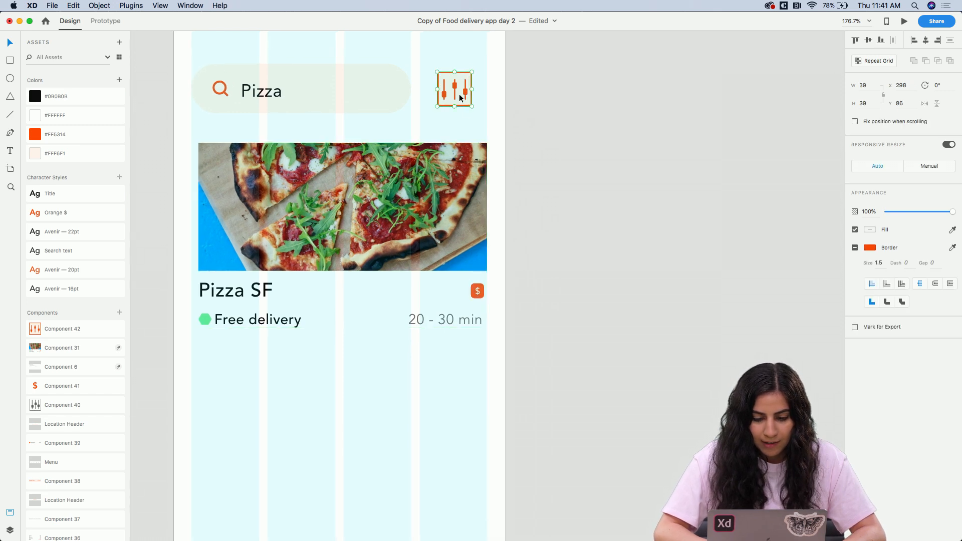
drag(462, 96, 477, 96)
scroll(431, 142, down, 3)
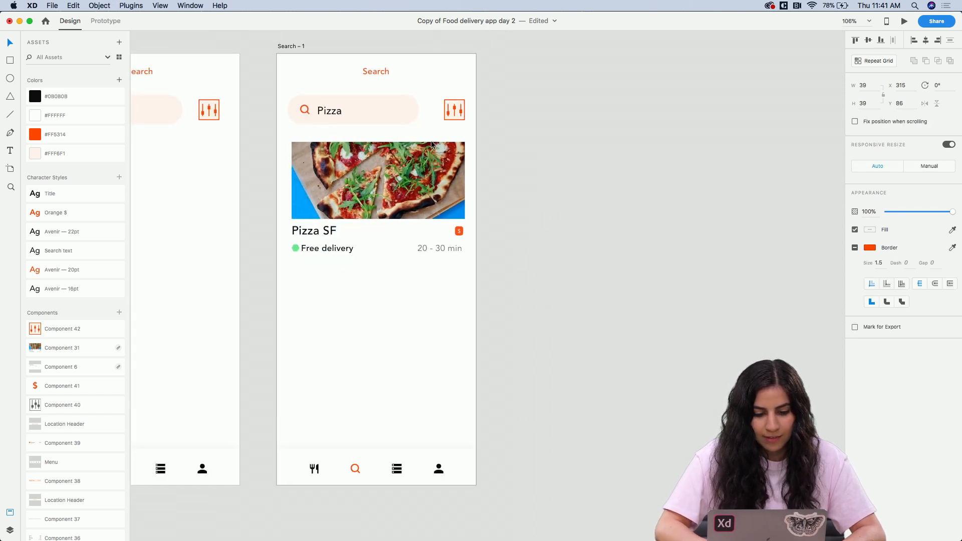
Hide the layout grid on the Search – 1 artboard
click(511, 204)
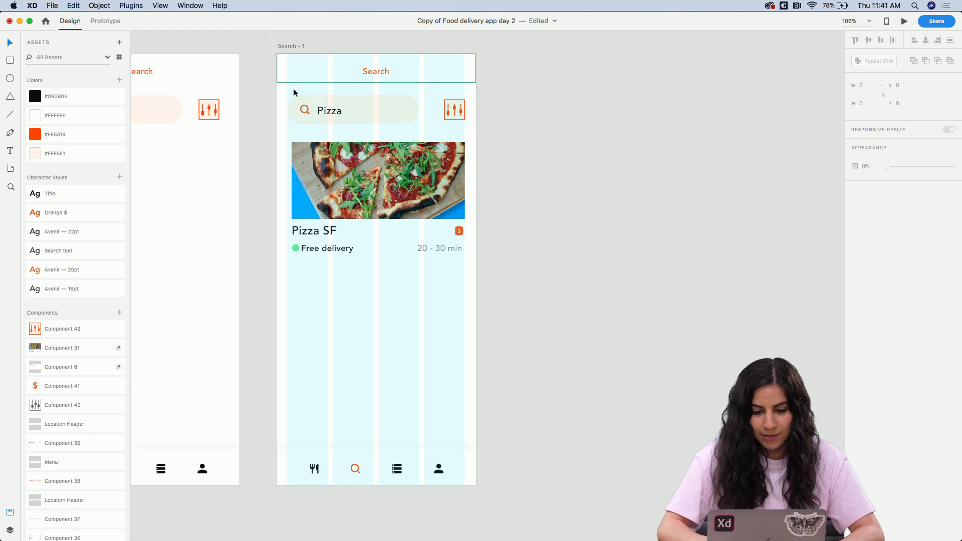
click(294, 45)
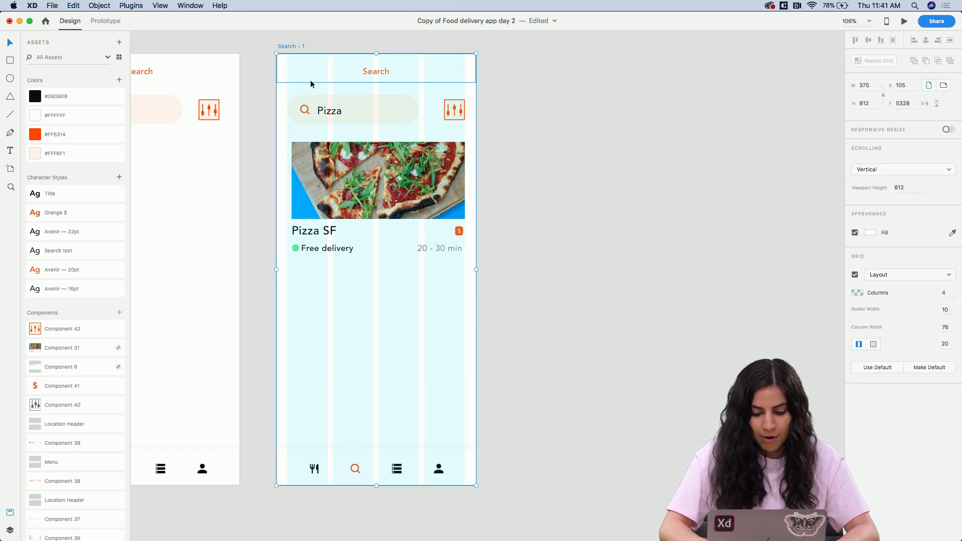
key(super+shift+apostrophe)
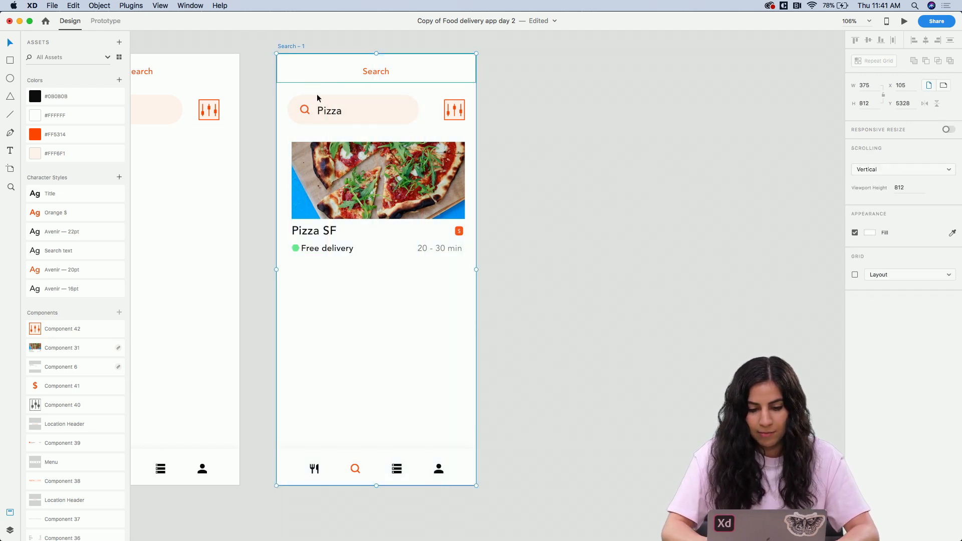
Turn the pizza card into a Repeat Grid and extend it down past the artboard to a height of 907, making four cards
click(383, 236)
scroll(383, 237, down, 2)
click(877, 61)
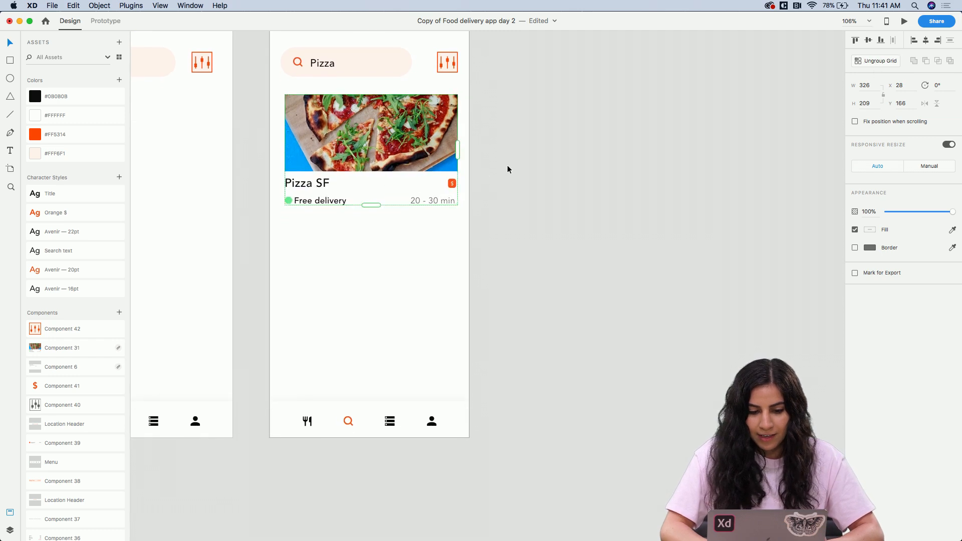
drag(371, 205, 378, 457)
scroll(372, 473, down, 5)
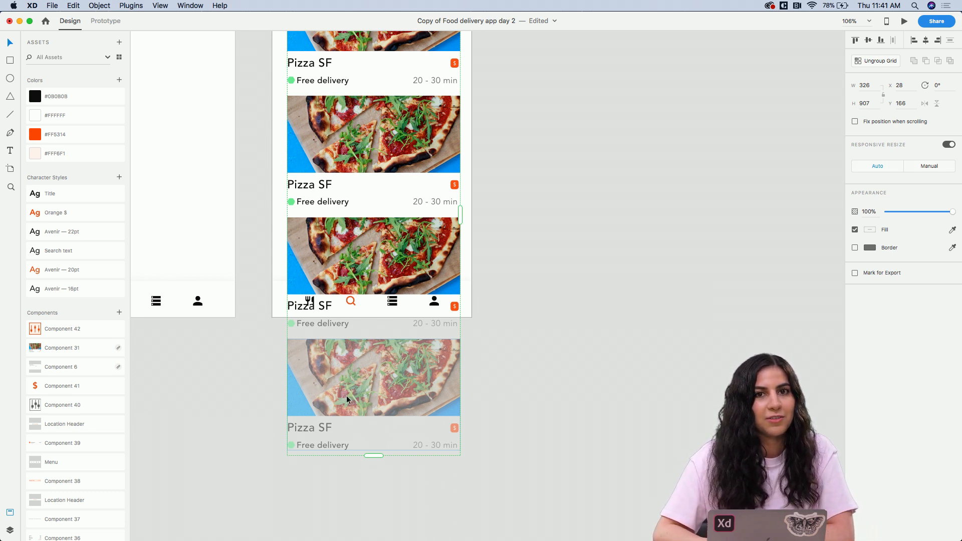
scroll(397, 314, up, 5)
scroll(397, 314, left, 5)
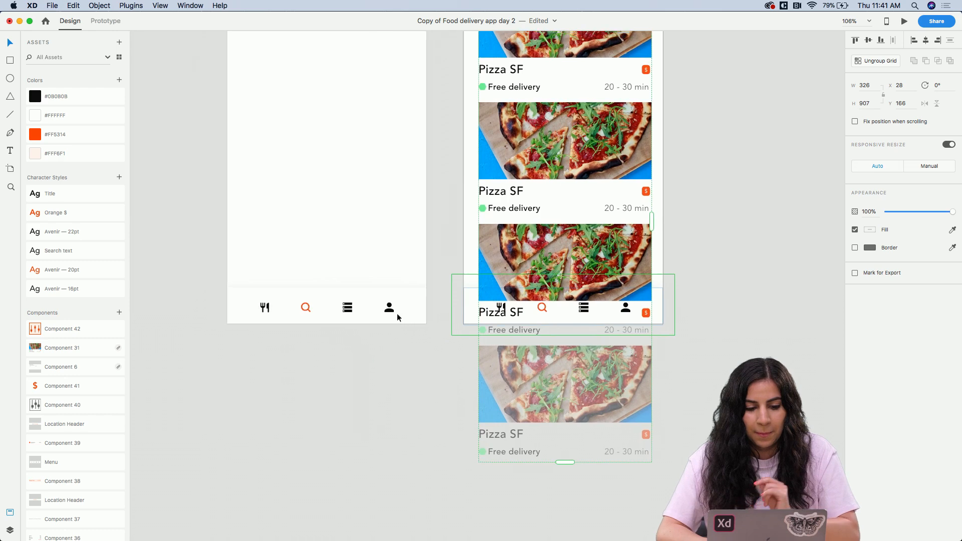
scroll(431, 181, left, 3)
scroll(432, 181, up, 2)
scroll(431, 179, right, 6)
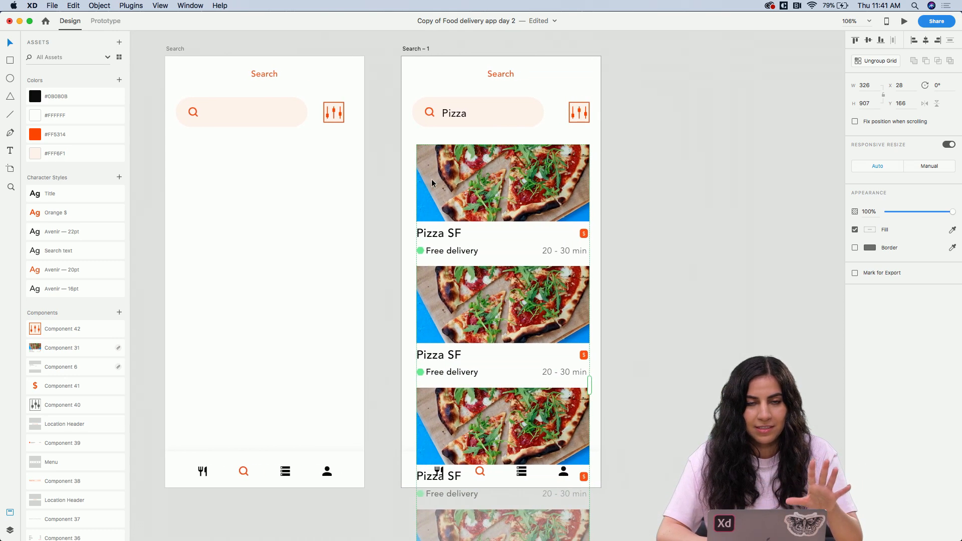
scroll(245, 127, down, 3)
scroll(244, 128, left, 3)
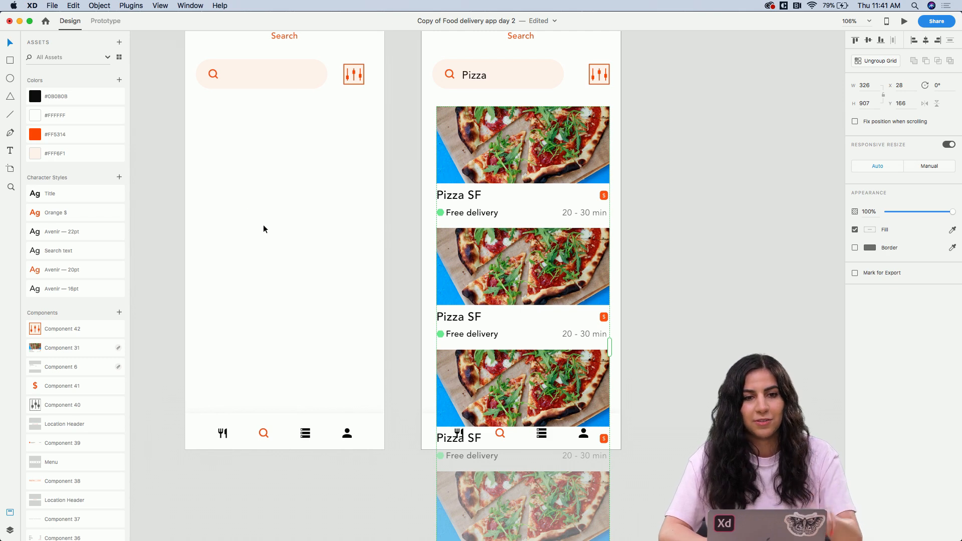
scroll(324, 230, right, 3)
scroll(324, 231, down, 5)
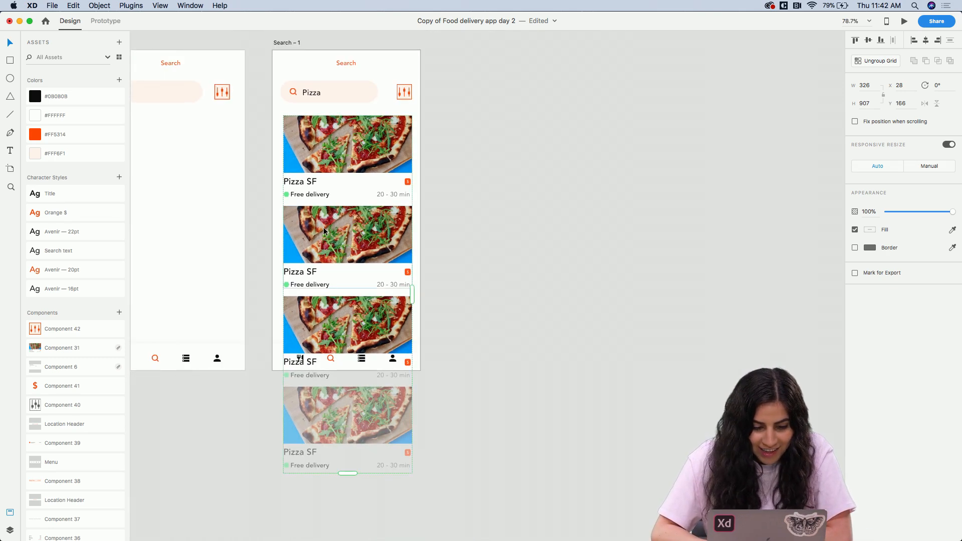
Replace the photos in the second and third pizza cards with different pizza graphics from the XD DCC June Creative Cloud library
scroll(324, 231, up, 3)
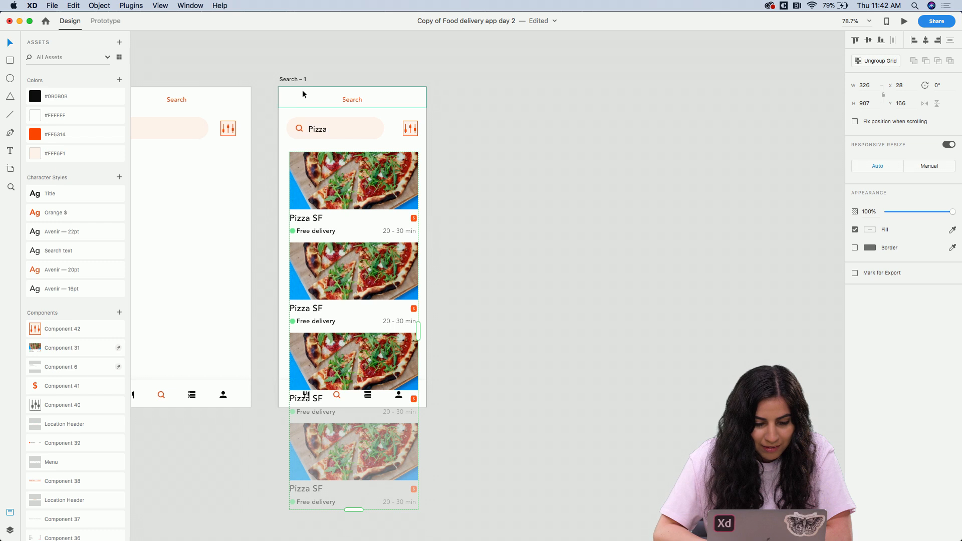
click(288, 80)
key(shift+super+l)
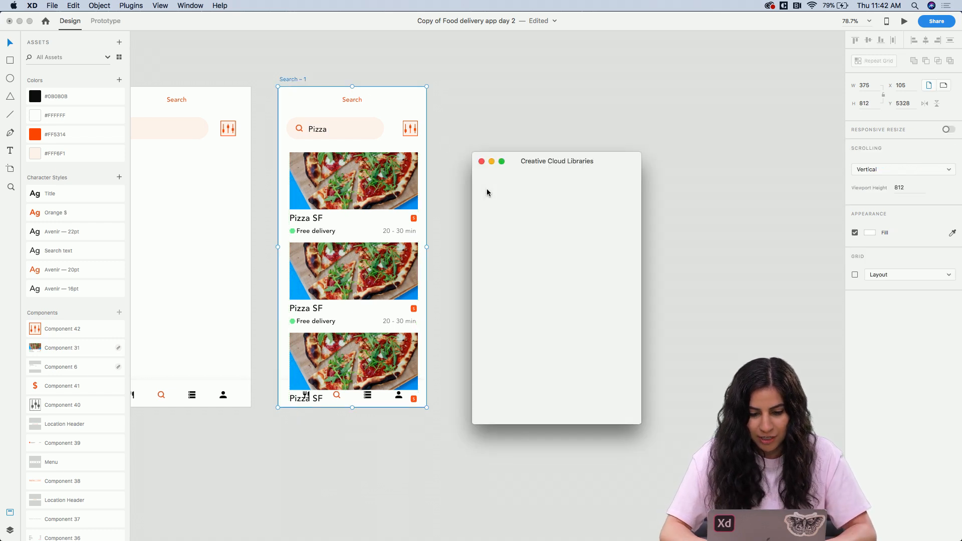
drag(538, 161, 650, 132)
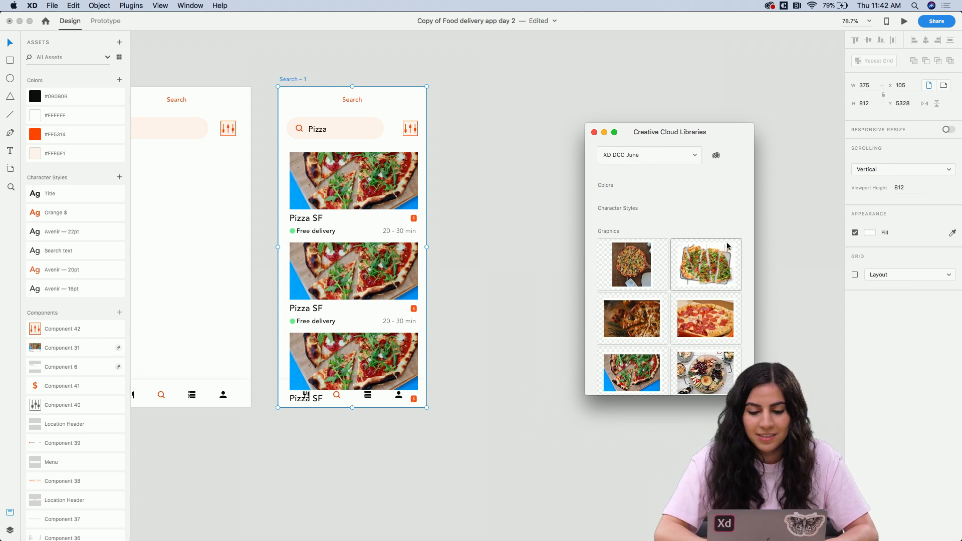
drag(635, 271, 375, 272)
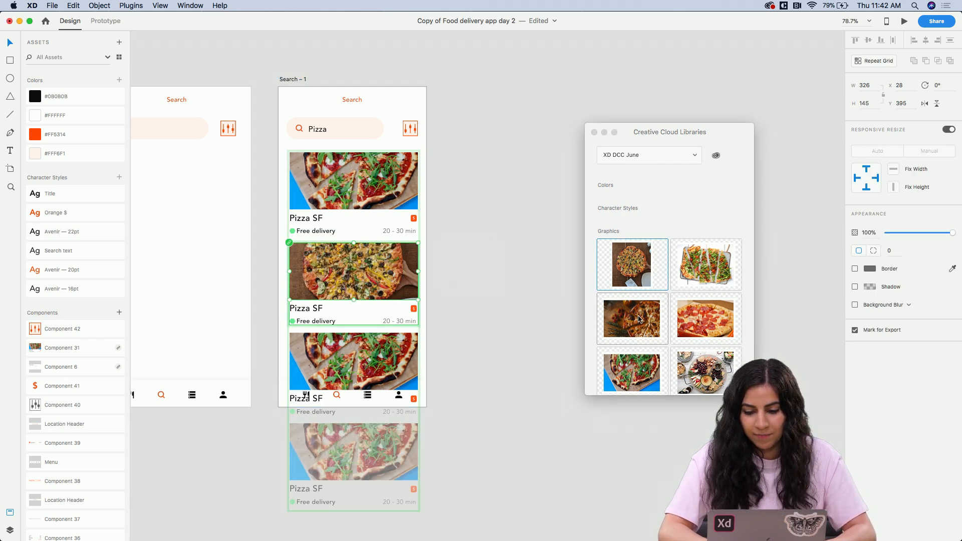
drag(635, 319, 377, 363)
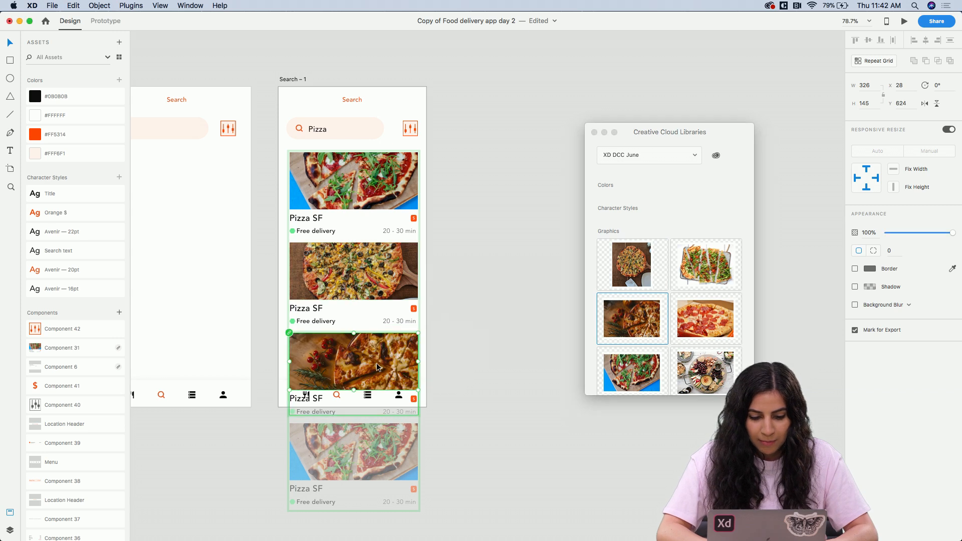
Send the card Repeat Grid to the back so it sits behind the bottom navigation bar, and close the Creative Cloud Libraries window
click(432, 357)
click(314, 372)
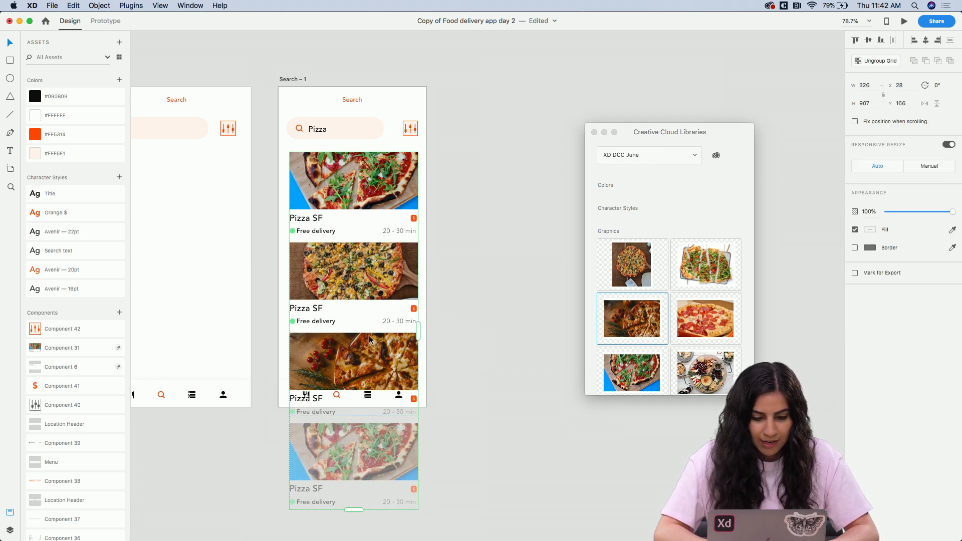
key(super+shift+bracketleft)
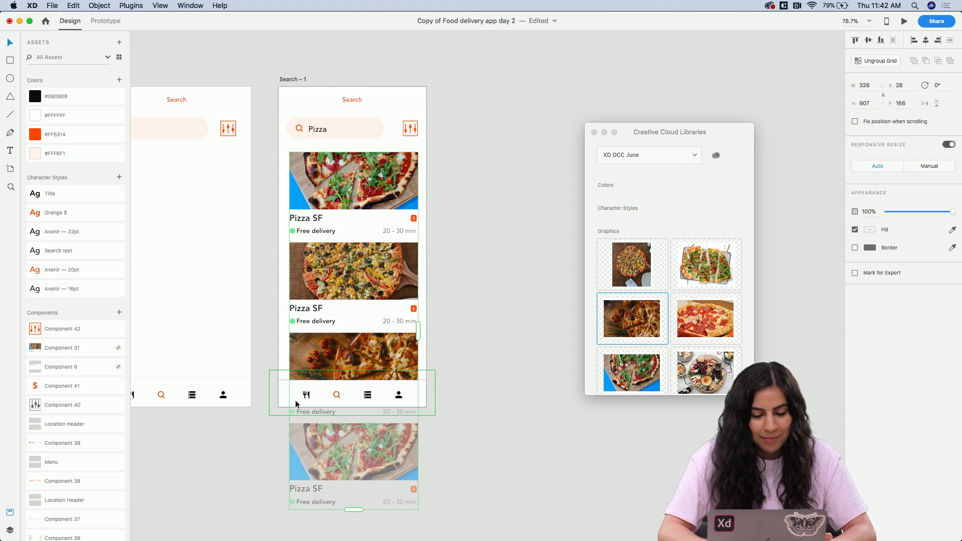
click(516, 378)
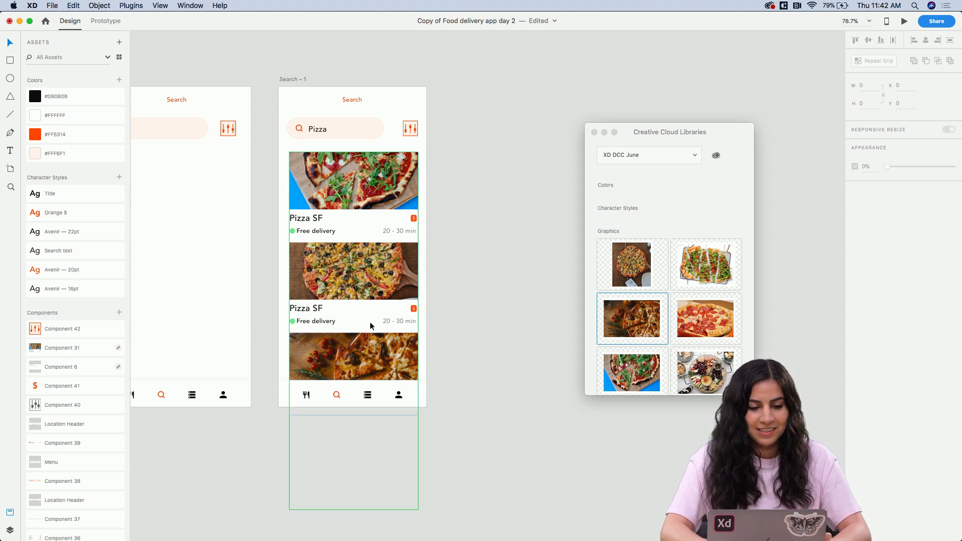
click(594, 133)
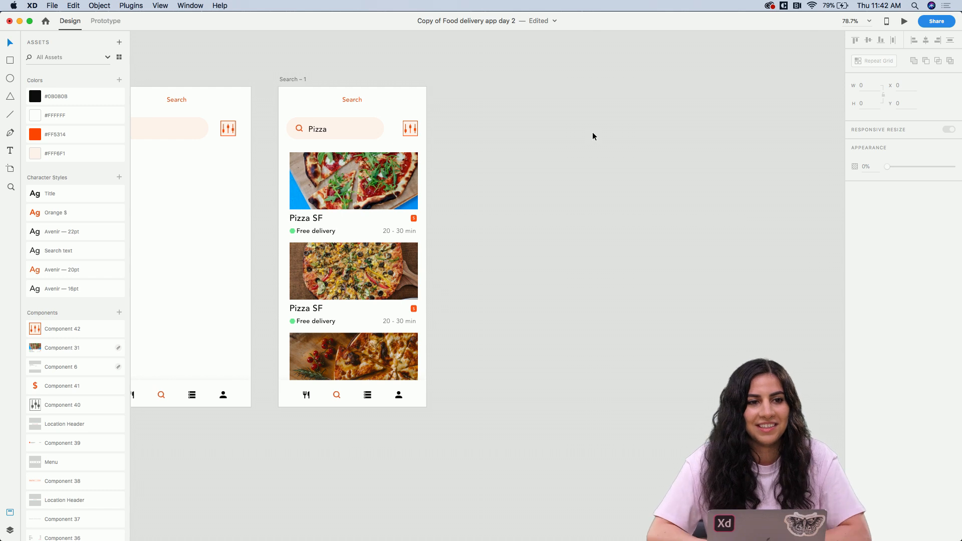
scroll(580, 132, left, 3)
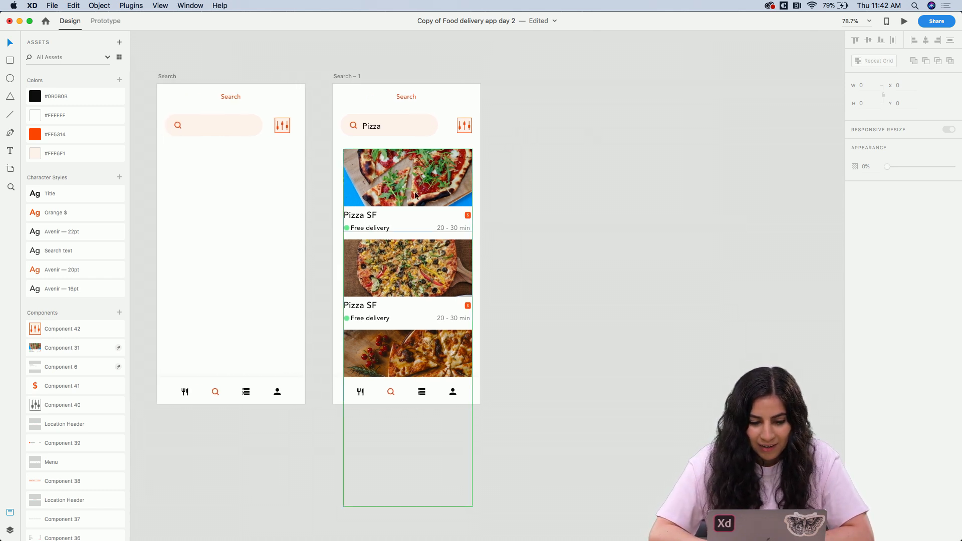
scroll(415, 196, right, 3)
scroll(339, 91, up, 2)
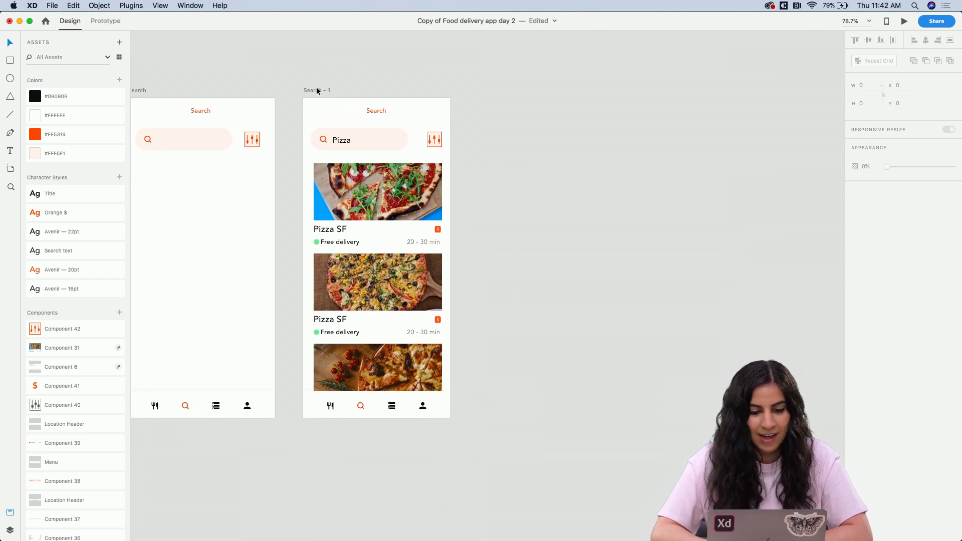
click(318, 91)
click(440, 143)
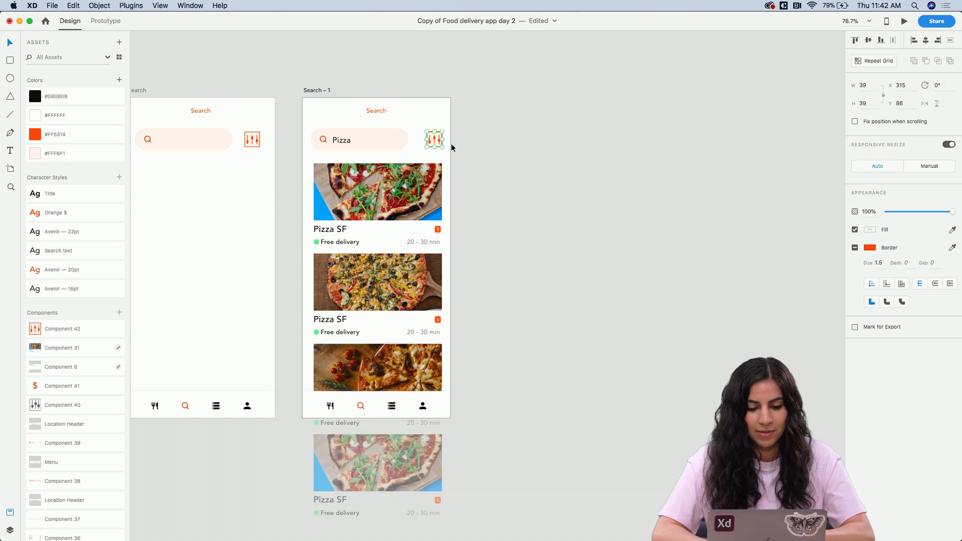
scroll(487, 197, right, 2)
scroll(486, 197, up, 1)
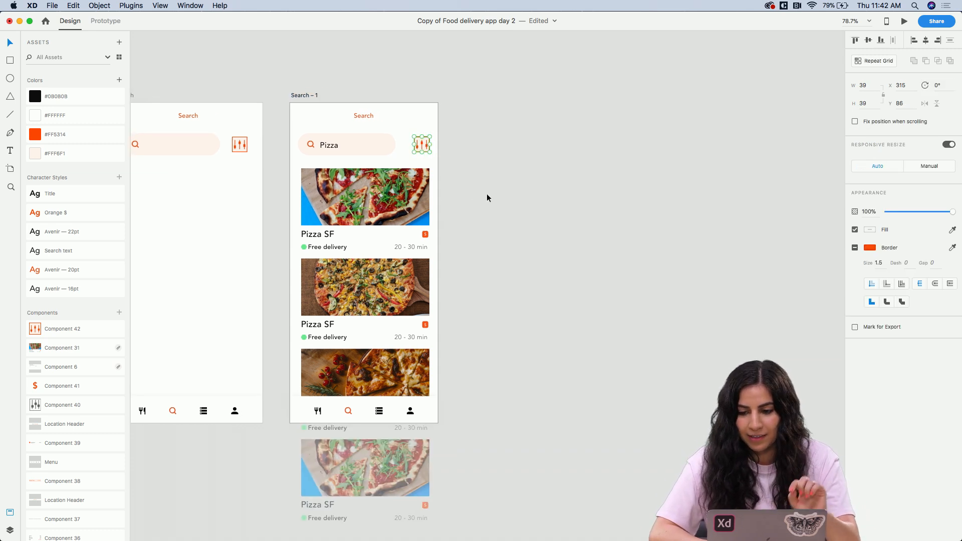
click(497, 177)
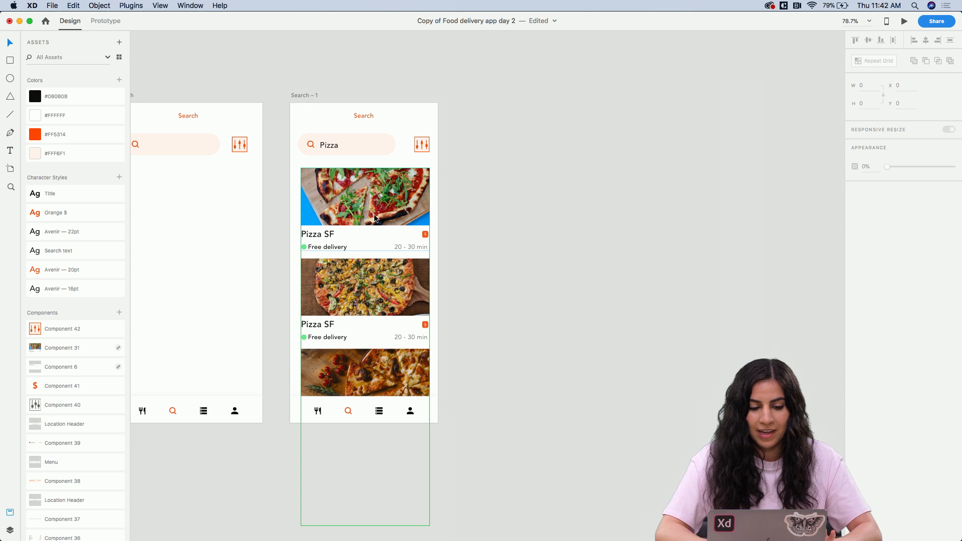
Create a 375-wide artboard for the filter overlay and place it to the right of Search – 1 at X 534, 445 high
click(9, 169)
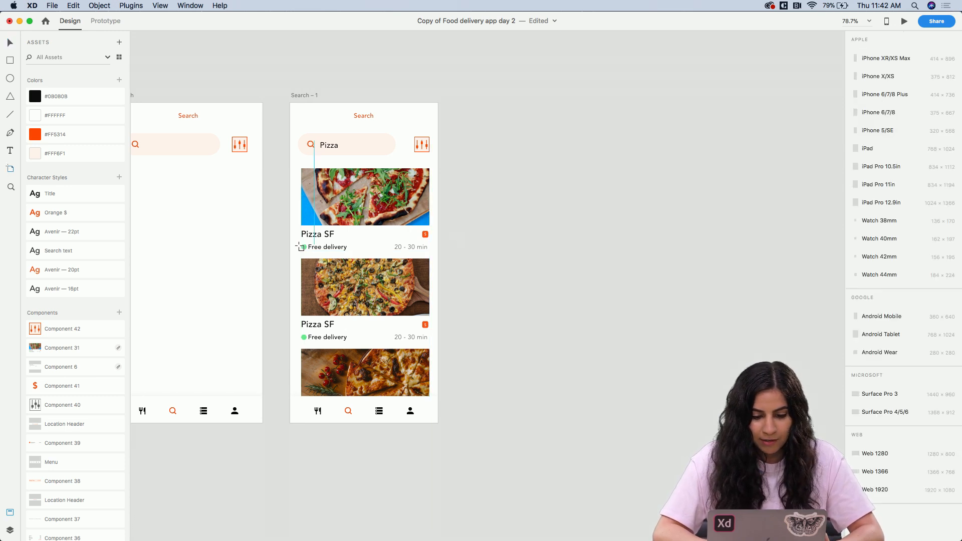
drag(291, 230, 439, 397)
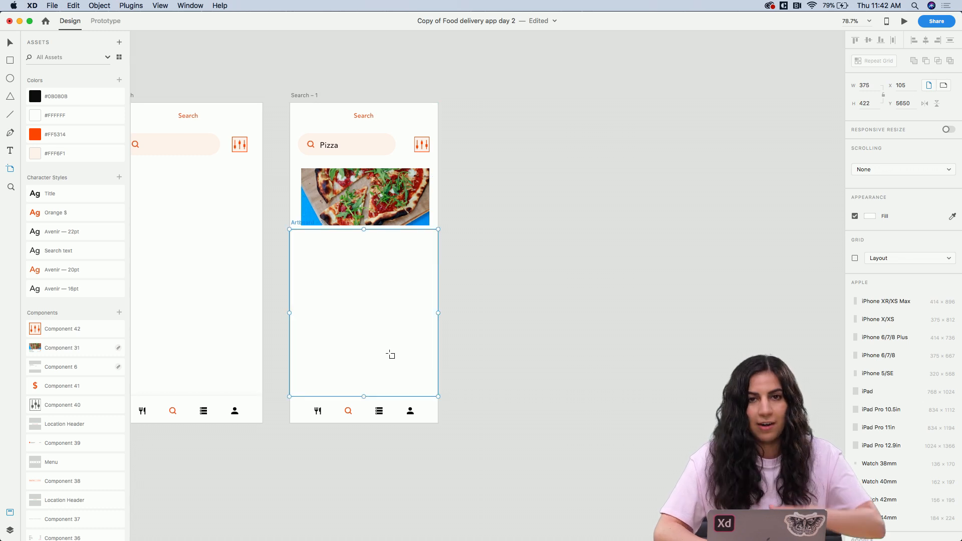
key(v)
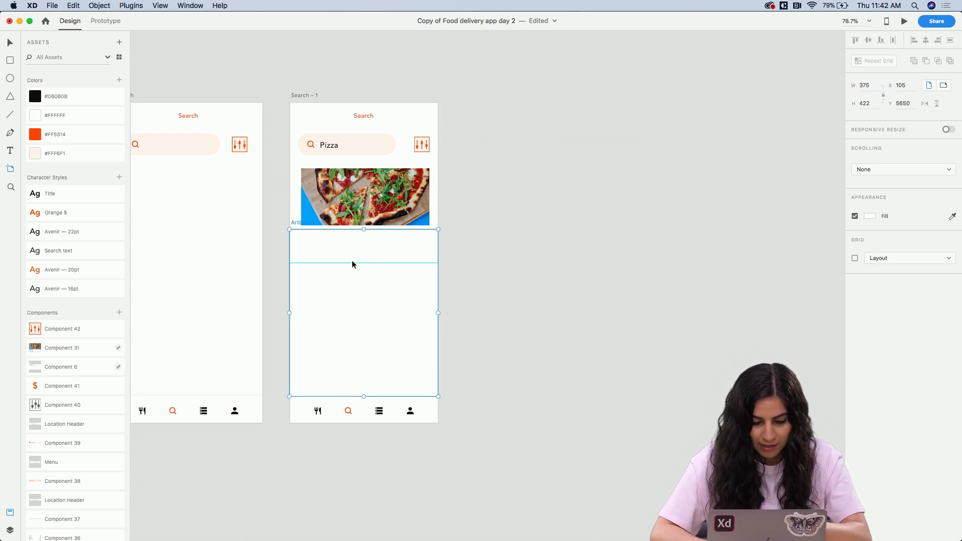
drag(364, 229, 530, 254)
scroll(531, 254, right, 4)
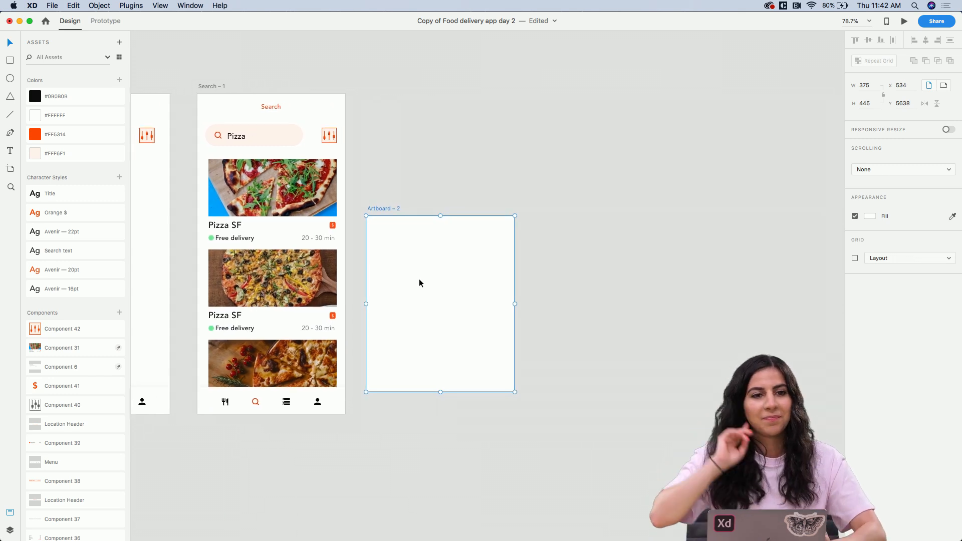
Show the four-column layout grid on the new artboard and lighten its column color
scroll(419, 279, up, 5)
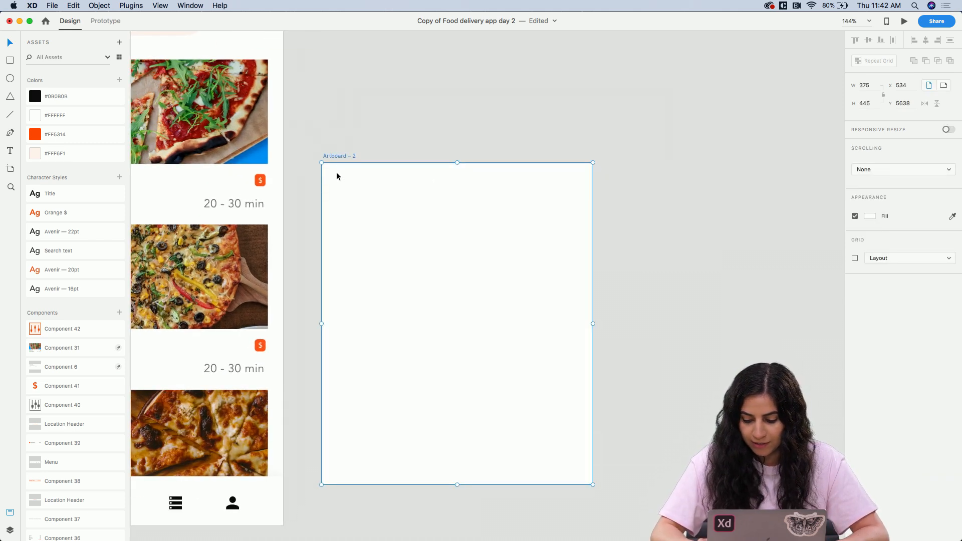
key(super+shift+apostrophe)
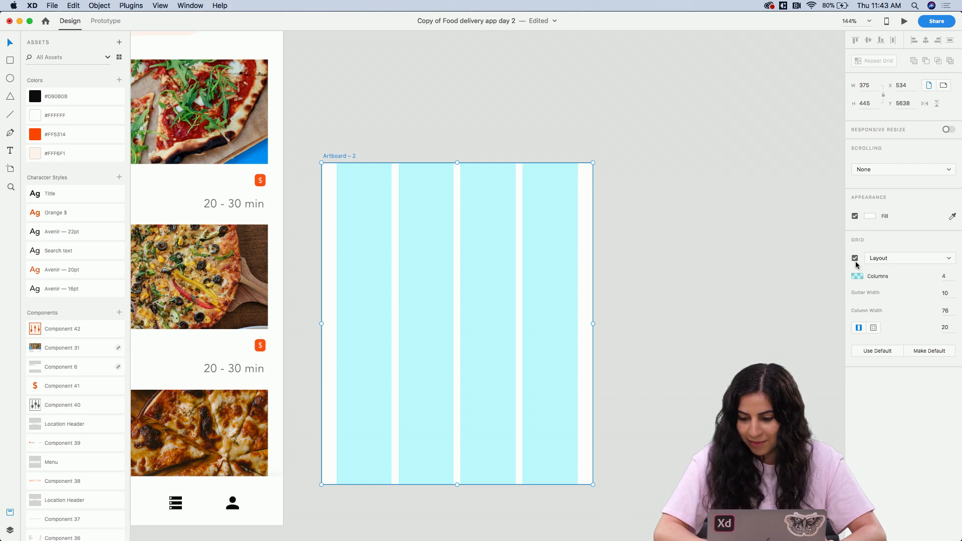
click(858, 277)
drag(838, 281, 837, 295)
click(692, 290)
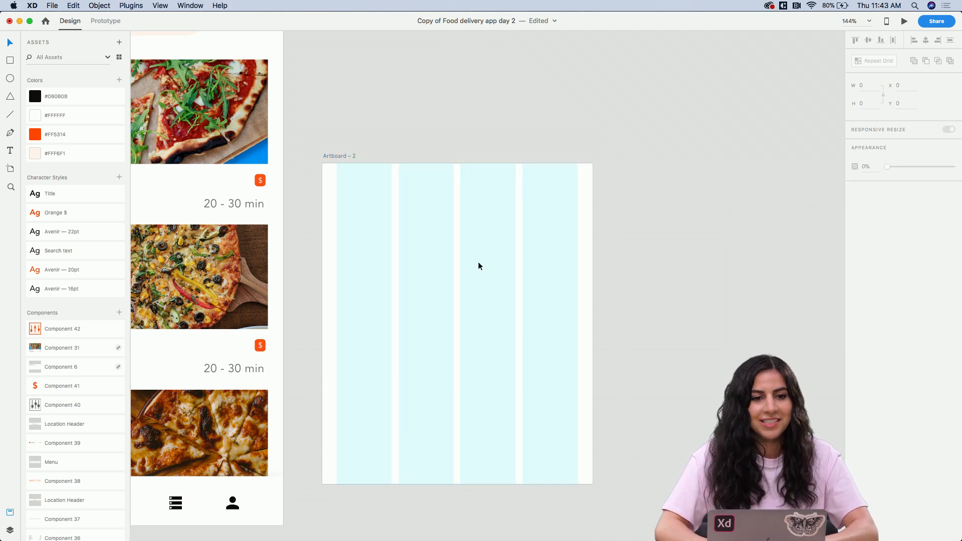
Add the heading "Price" at X 20, Y 42 near the top of Artboard – 2 and shrink its text box to 67 × 33
scroll(478, 262, up, 2)
scroll(303, 243, left, 4)
scroll(303, 242, down, 3)
scroll(303, 242, down, 2)
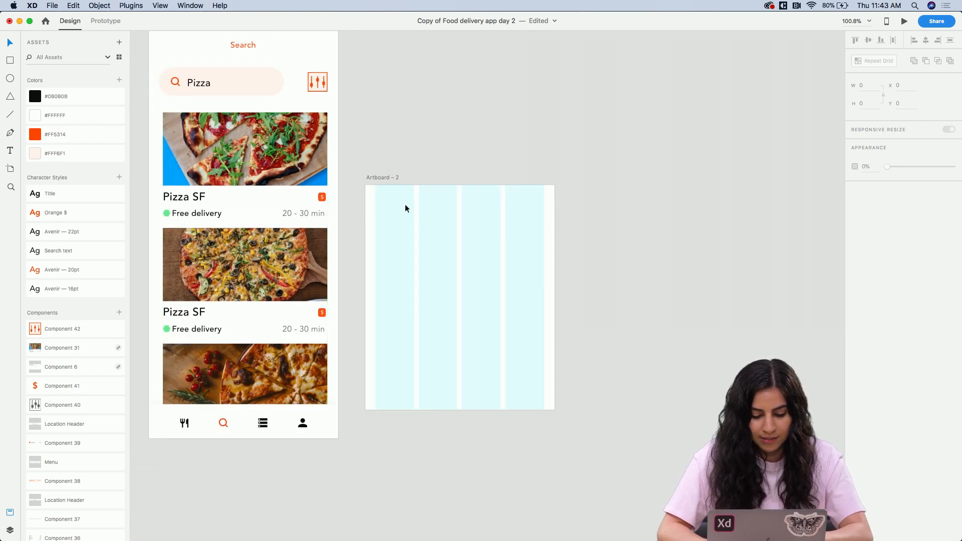
drag(376, 206, 450, 225)
text(Price)
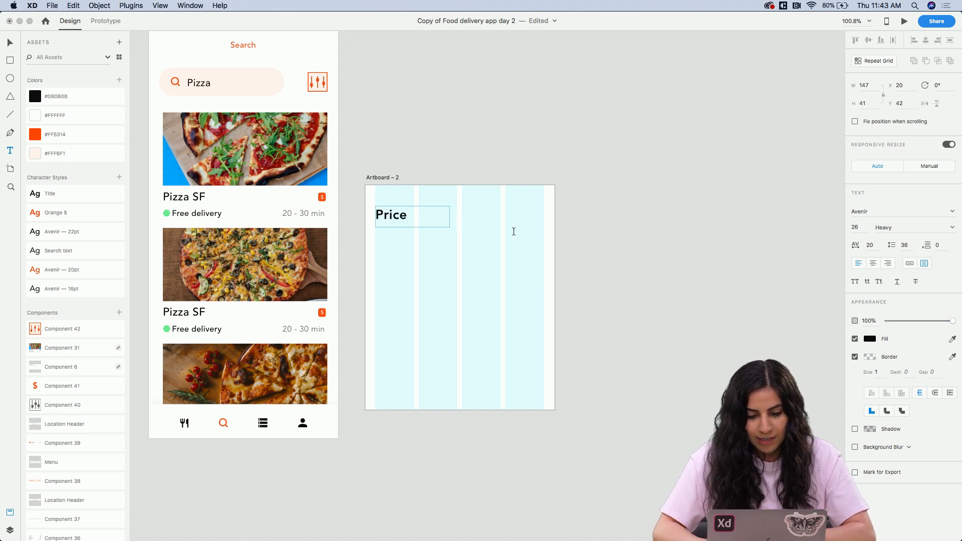
key(Escape)
drag(451, 228, 409, 224)
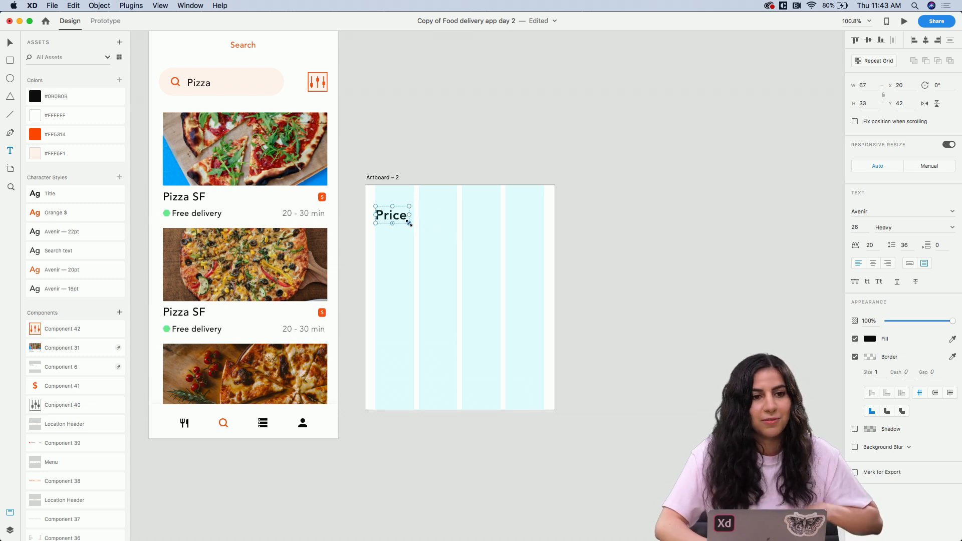
scroll(409, 224, up, 3)
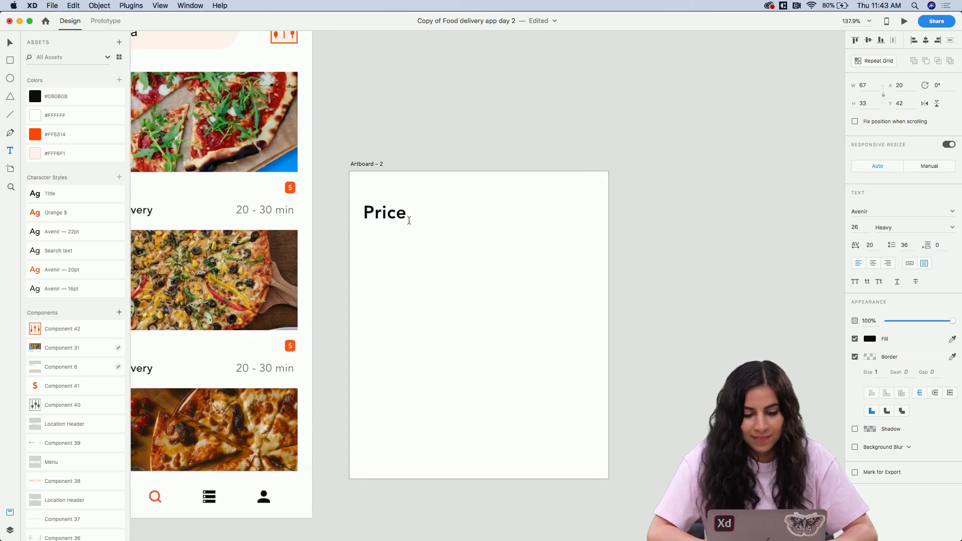
key(Escape)
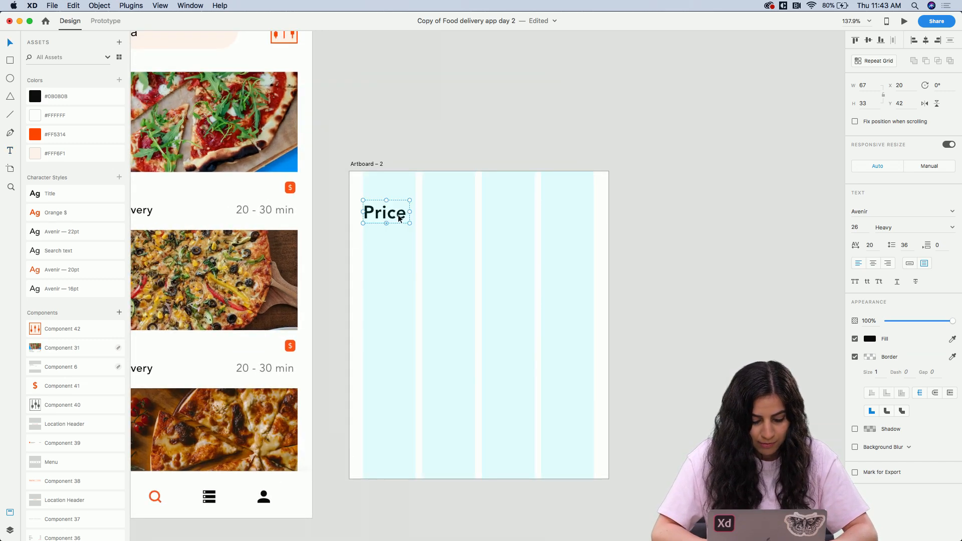
key(Escape)
Draw a 76 × 76 circle under the Price heading at X 20, Y 105, with no border and a #FFF6F1 fill
scroll(397, 249, up, 3)
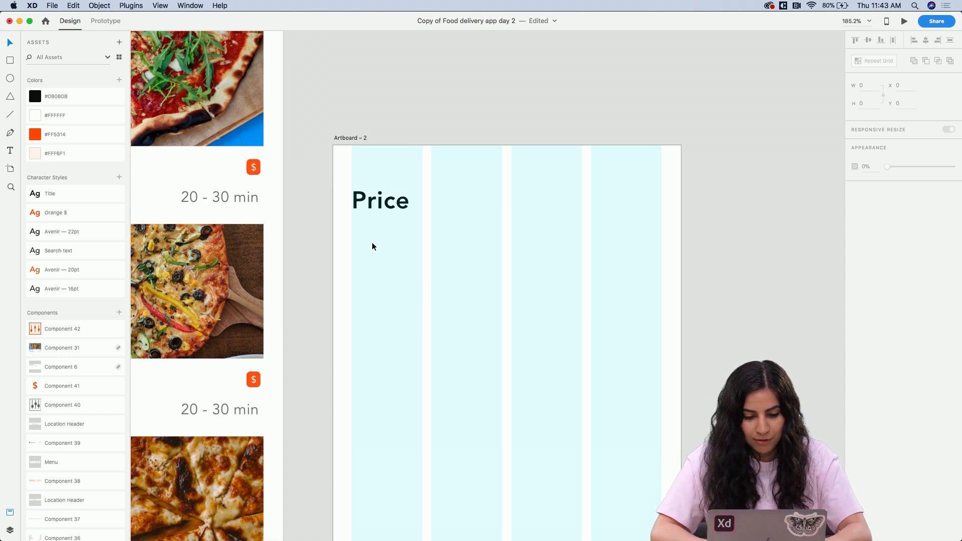
drag(352, 243, 459, 313)
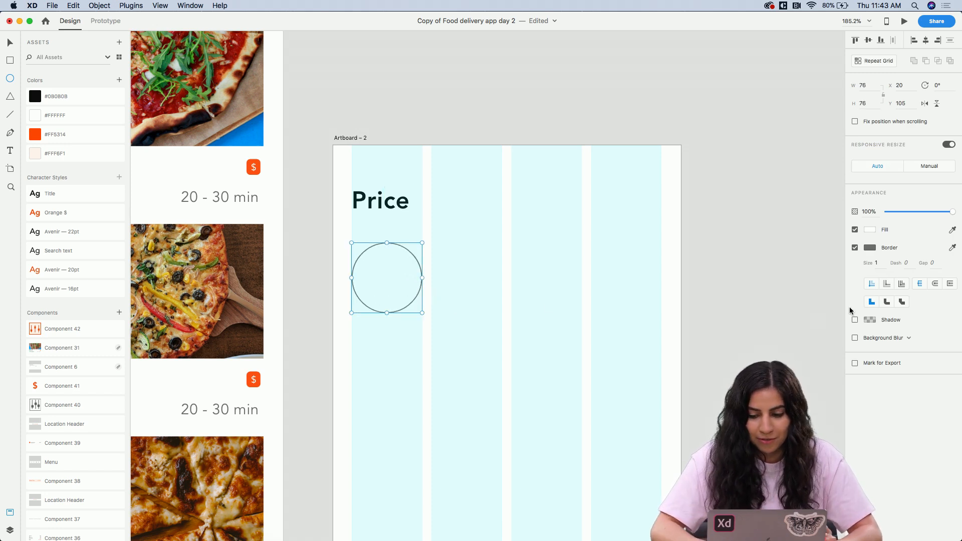
click(855, 248)
click(953, 230)
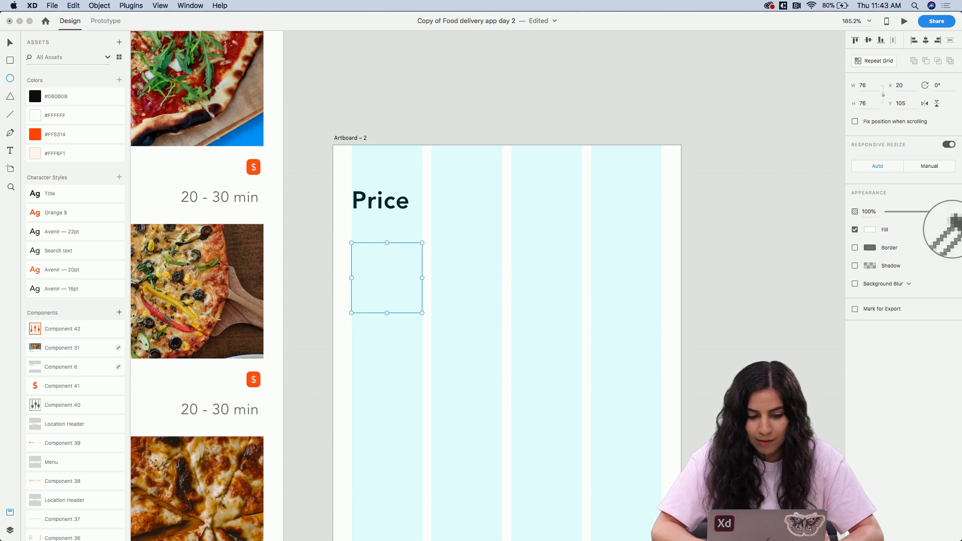
click(34, 153)
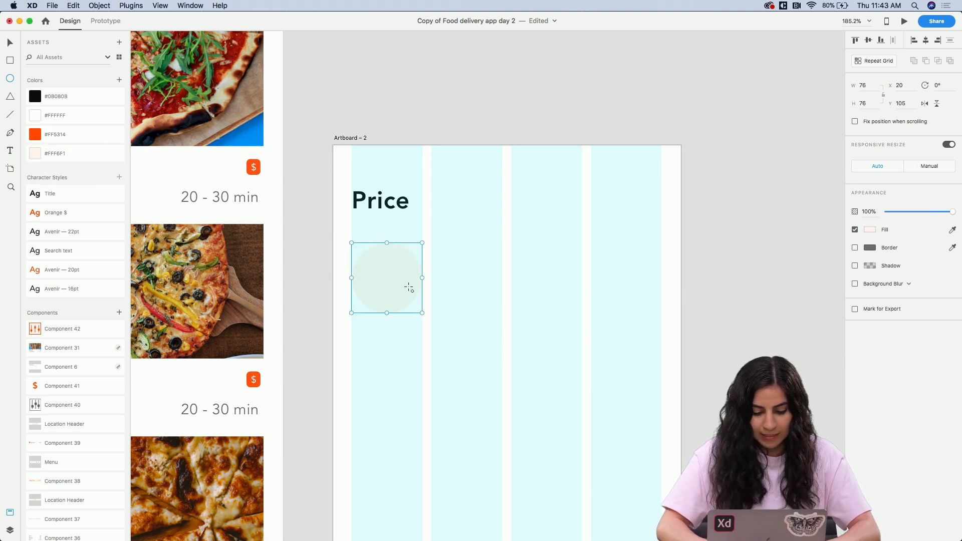
Turn the circle into a horizontal Repeat Grid of three circles, 253 wide, with the gaps matched to the layout grid's gutters
click(869, 59)
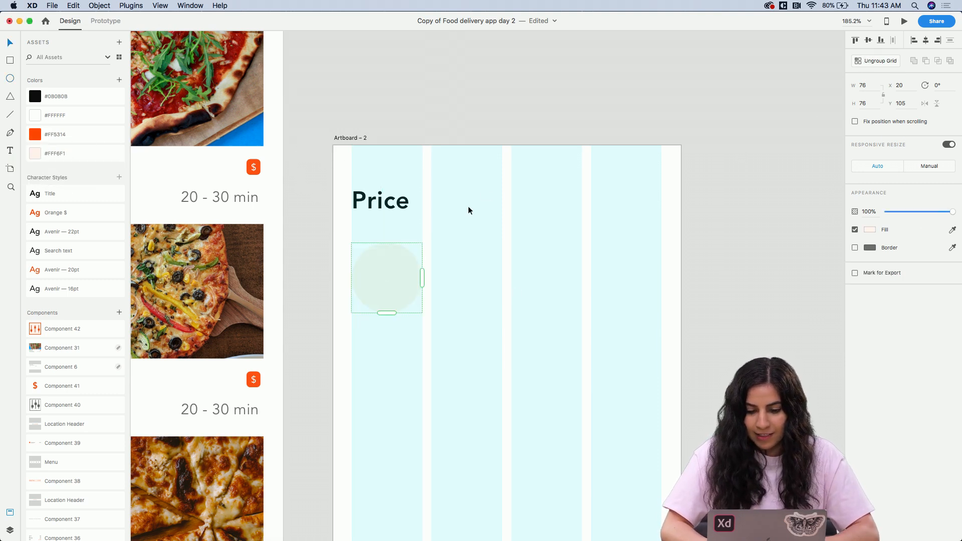
drag(423, 271, 605, 276)
drag(522, 285, 506, 284)
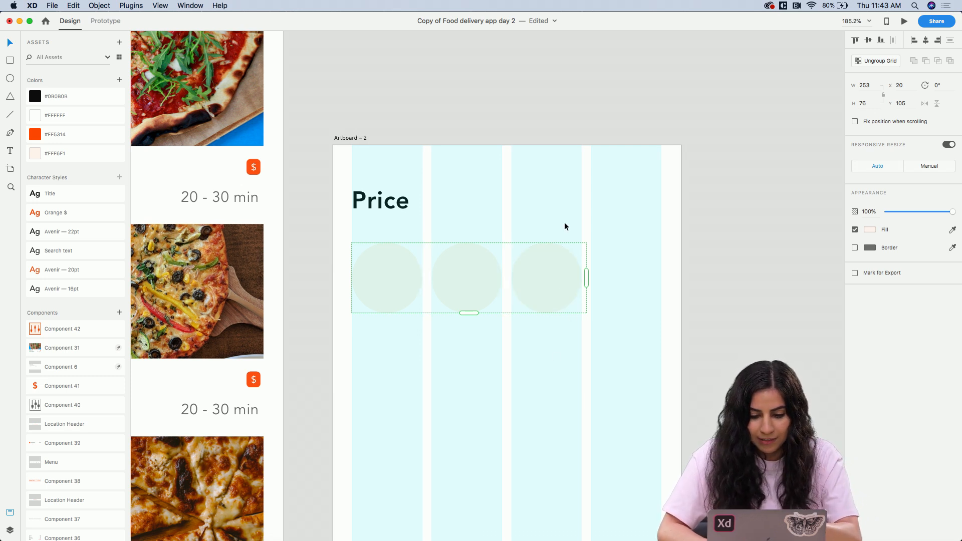
Ungroup the Repeat Grid of three circles and move the circles up closer to the Price heading
click(879, 60)
click(455, 170)
scroll(468, 190, down, 3)
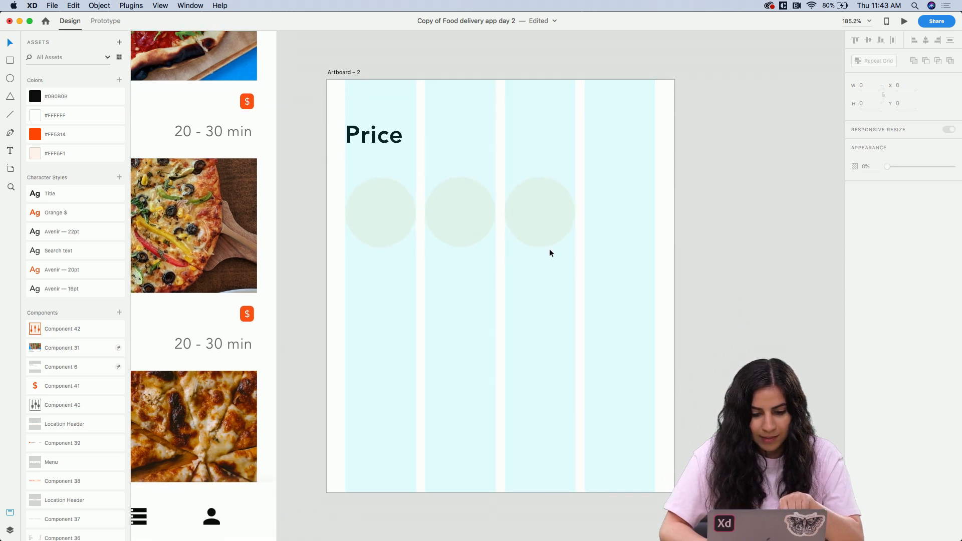
drag(567, 252, 368, 203)
click(388, 255)
scroll(398, 284, down, 1)
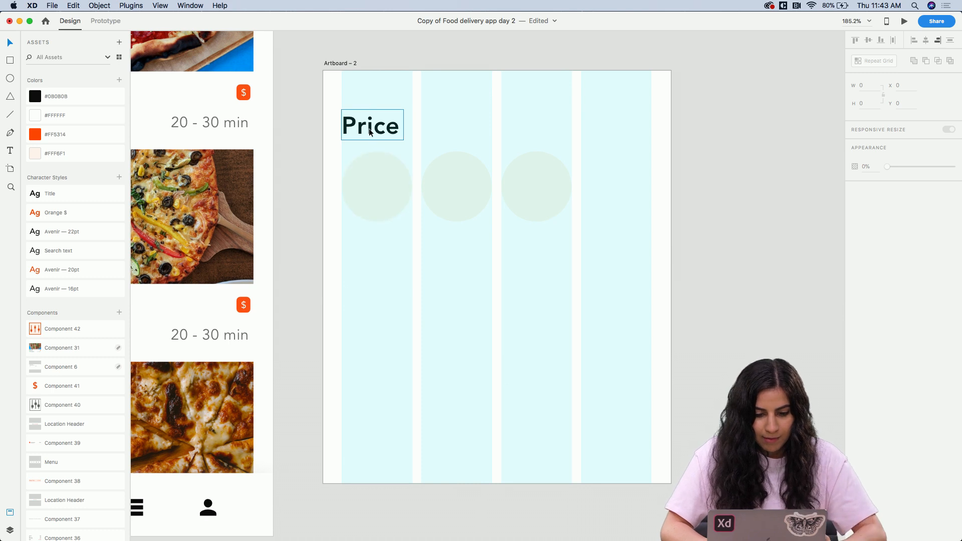
Duplicate the Price heading below the circles at X 20, Y 211, reword it "Dietary Needs" and widen its box to fit one line
drag(370, 132, 371, 290)
double_click(371, 285)
text(Diet)
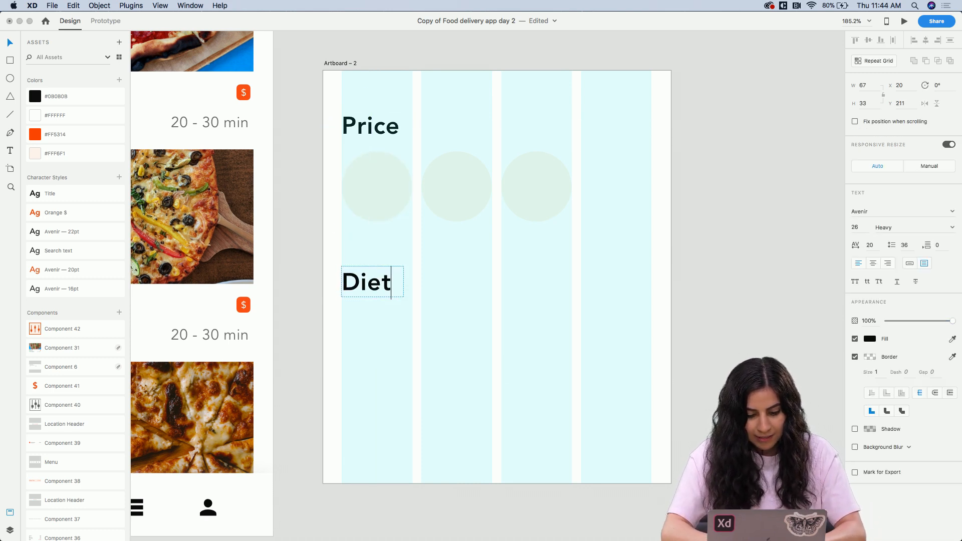
text(ary Need)
key(Escape)
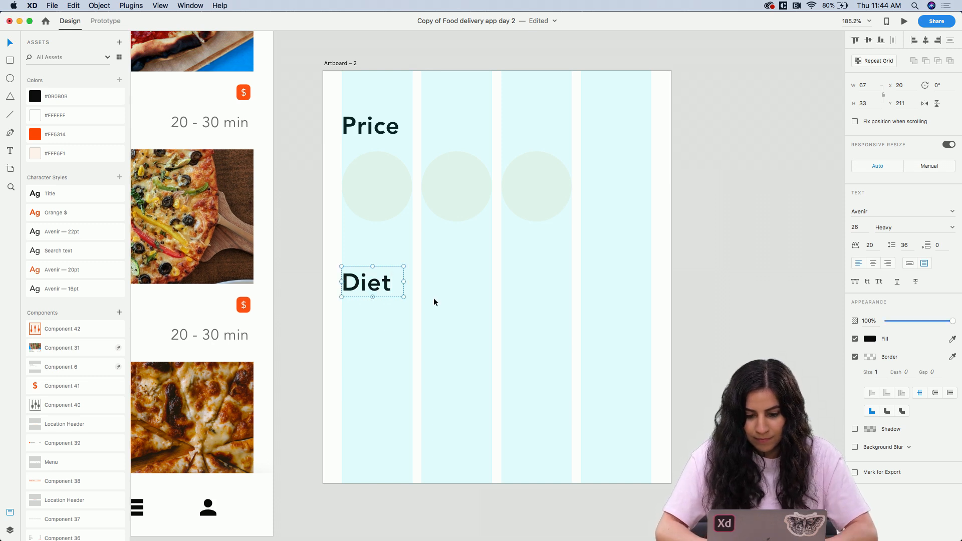
drag(404, 279, 512, 282)
click(485, 331)
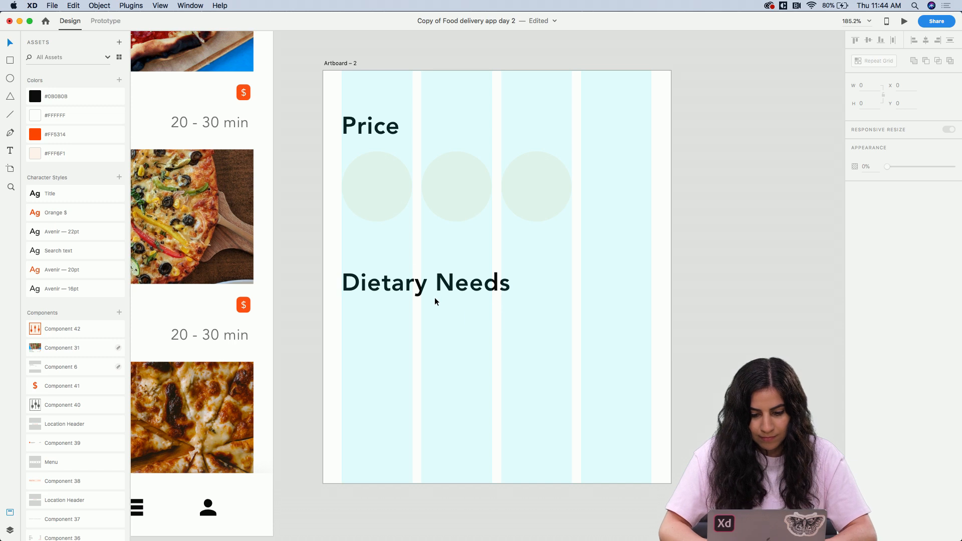
Draw a 162 × 46 rectangle under Dietary Needs at X 20, Y 268, with a #FFF6F1 fill and no border
key(r)
mouse_move(342, 320)
mouse_down()
mouse_move(492, 343)
mouse_move(497, 362)
mouse_up()
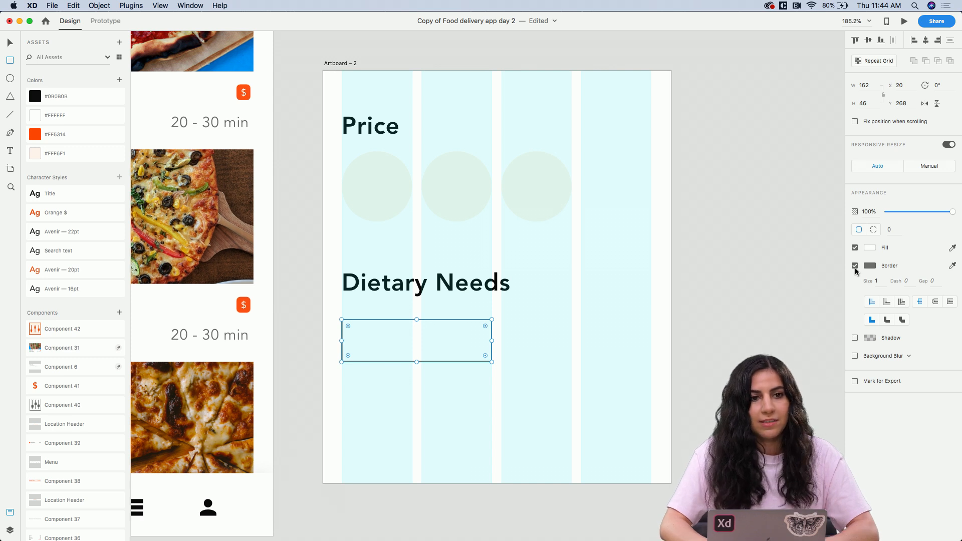
click(953, 246)
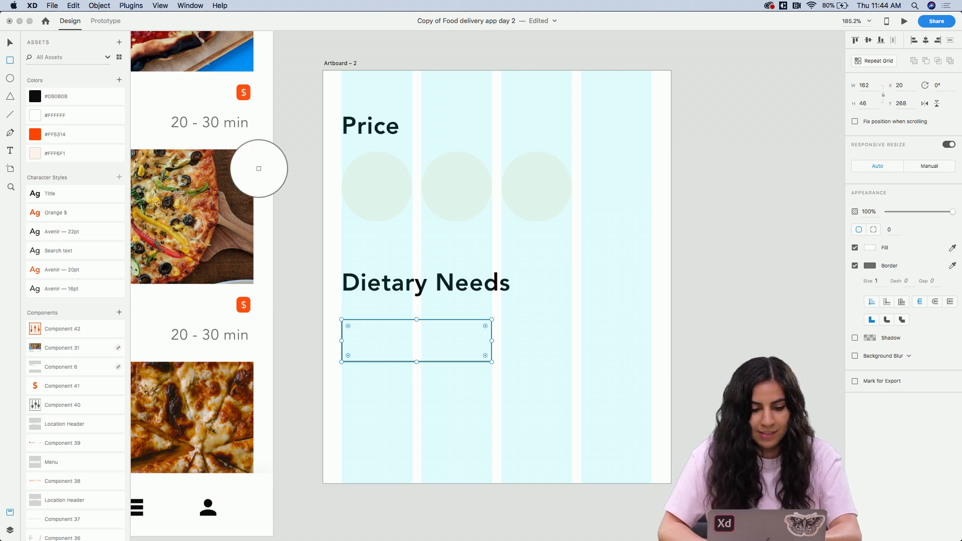
click(34, 151)
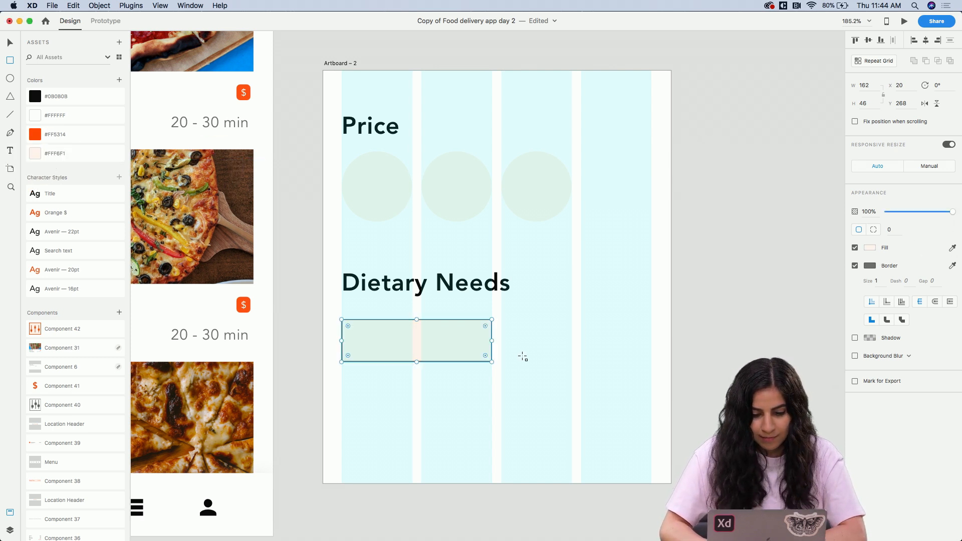
click(855, 265)
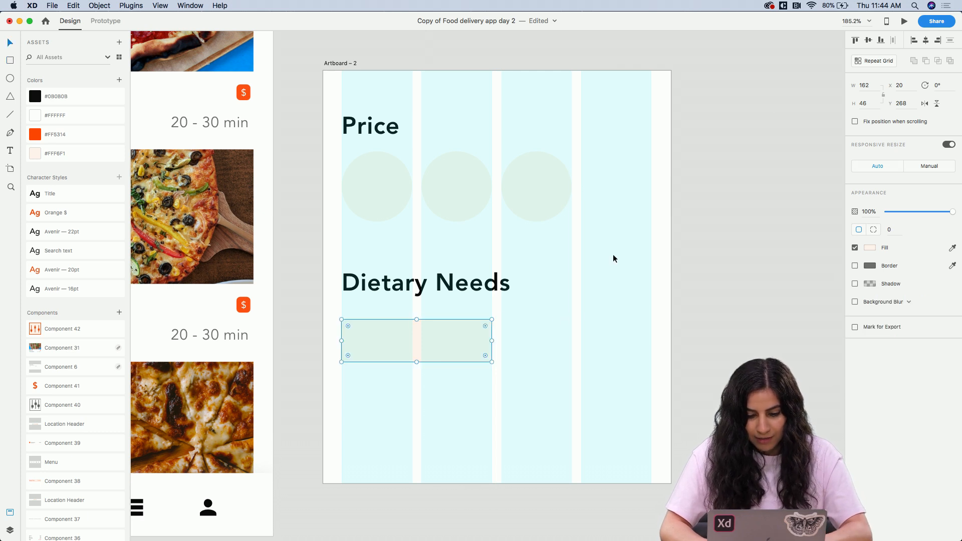
Repeat the rectangle into a two-by-two grid 337 × 108 with tightened row spacing, and ungroup the grid
click(876, 61)
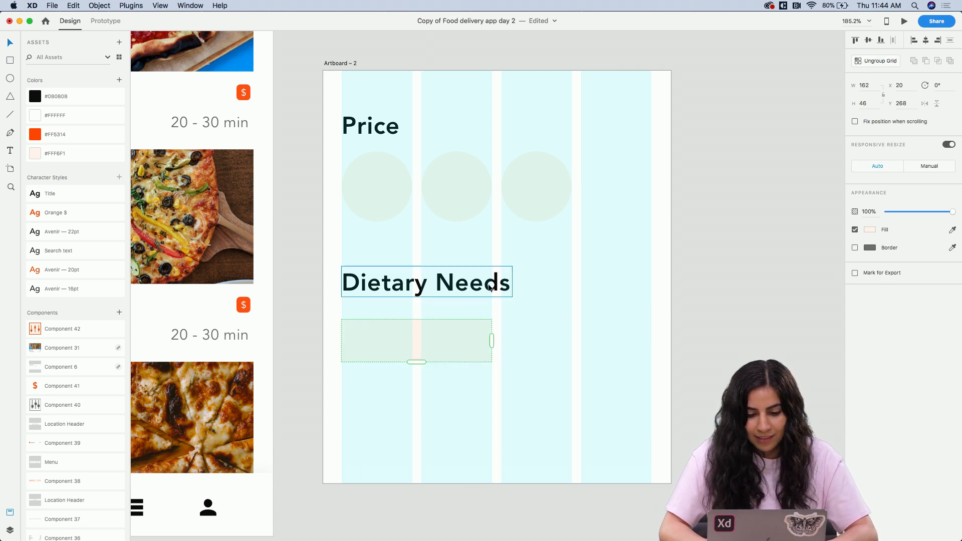
drag(492, 339, 663, 339)
drag(500, 346, 496, 430)
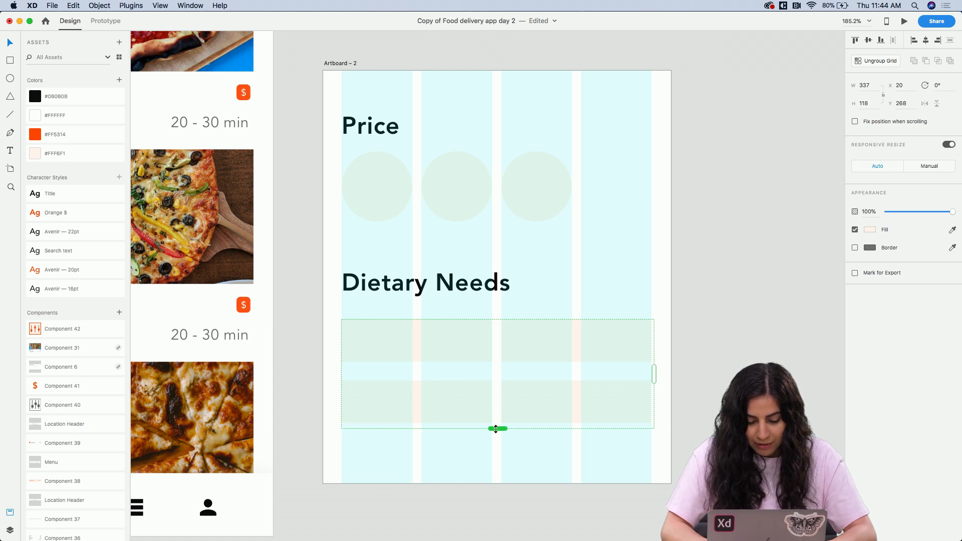
drag(485, 377, 483, 367)
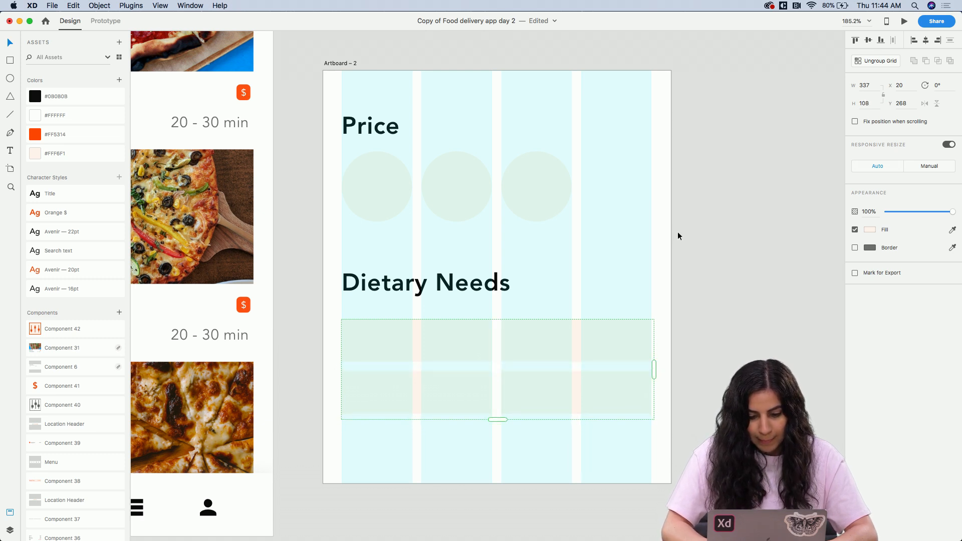
click(879, 61)
click(542, 421)
Place the Component 13 button below the rectangles at X 41, Y 366, and shift the Price and Dietary Needs content up
scroll(543, 423, down, 4)
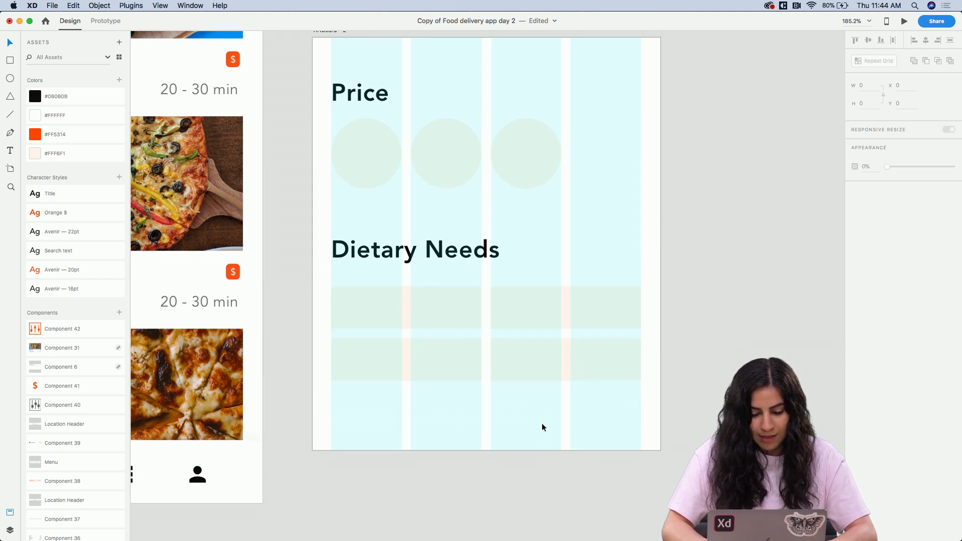
scroll(76, 351, down, 5)
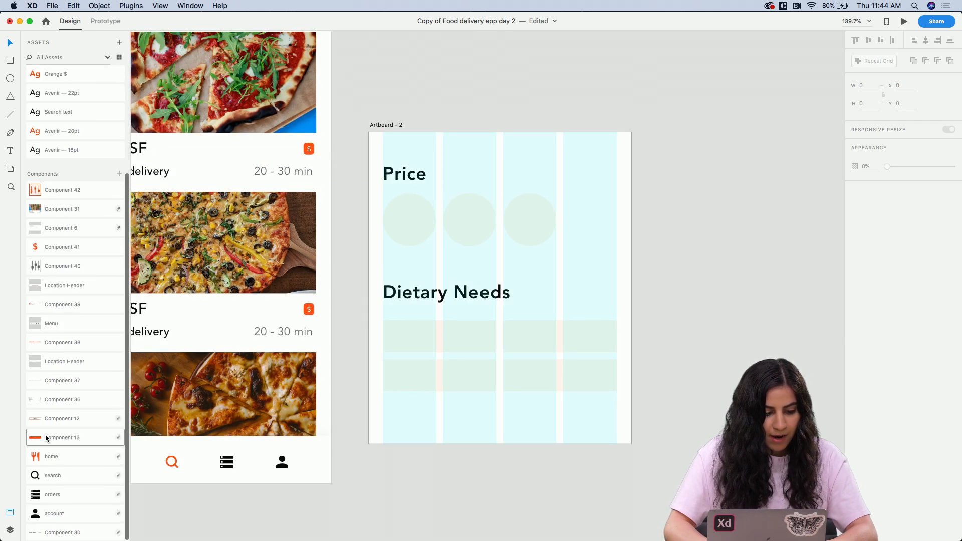
drag(50, 437, 514, 422)
click(380, 125)
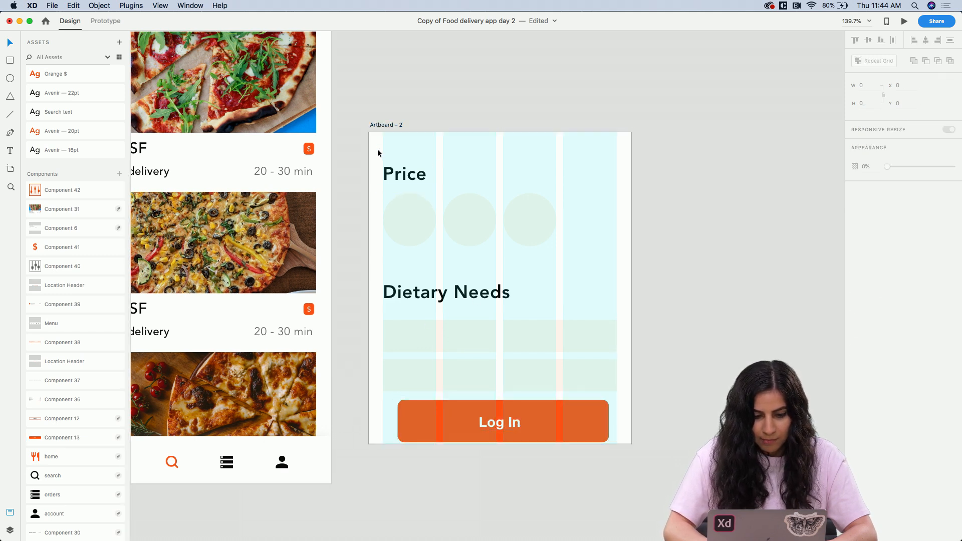
drag(374, 152, 584, 361)
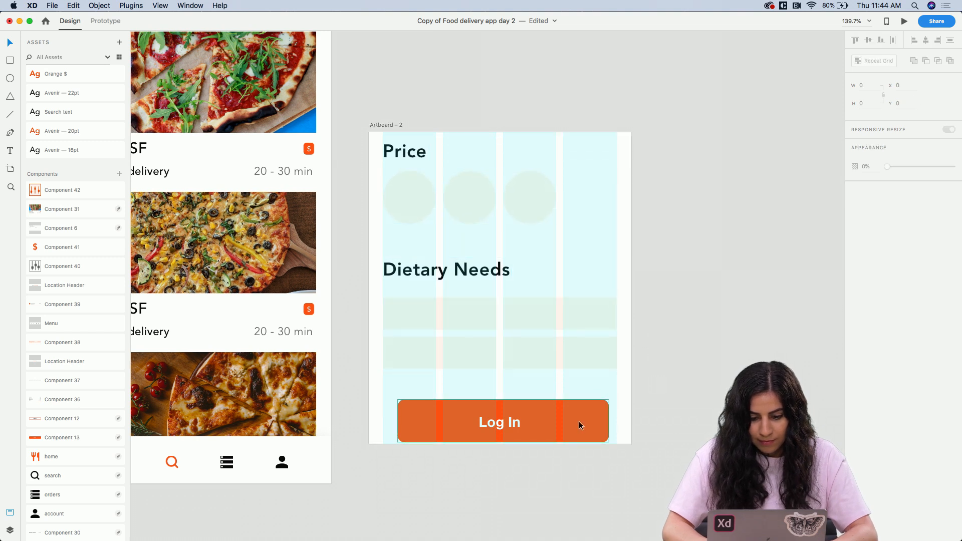
drag(579, 421, 567, 417)
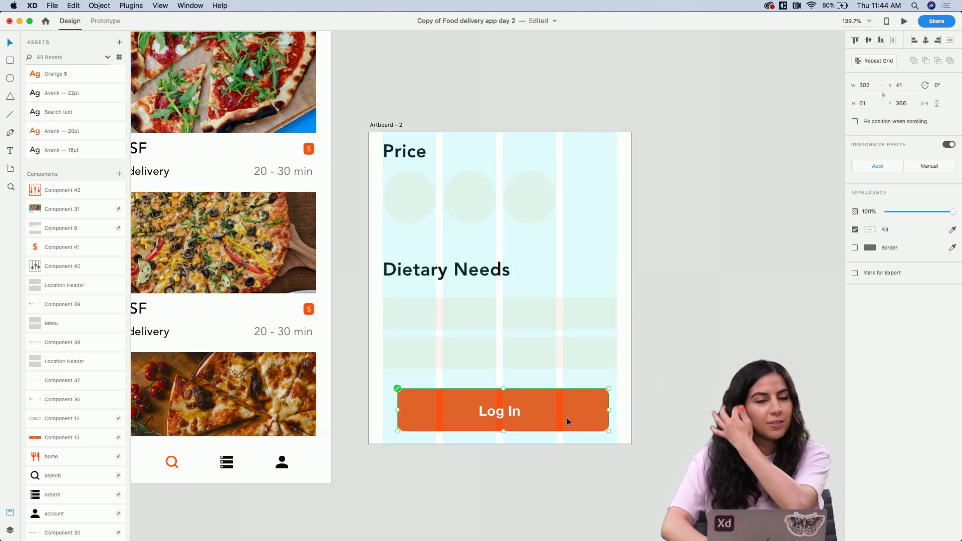
Change the button label from Log In to "View Results", widen its text box and center it on the button
double_click(504, 414)
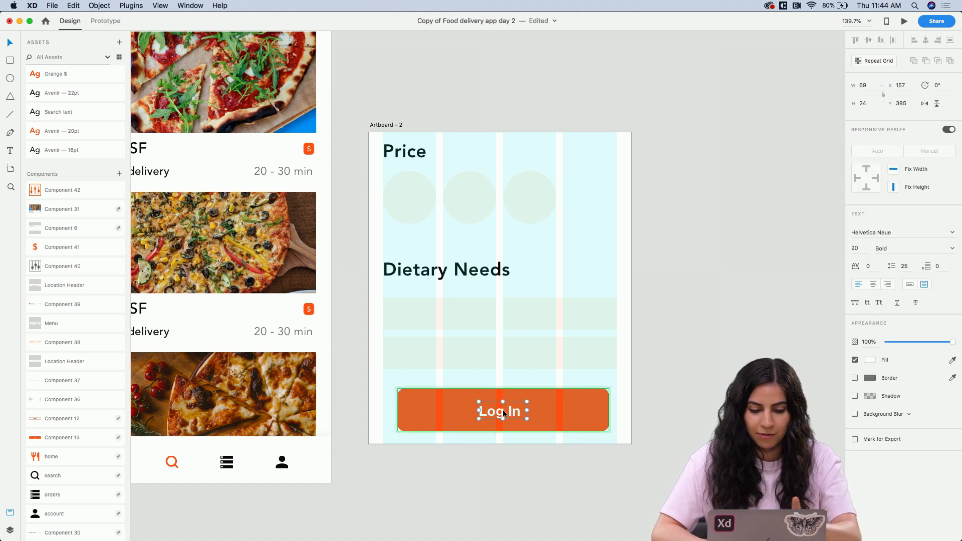
double_click(507, 412)
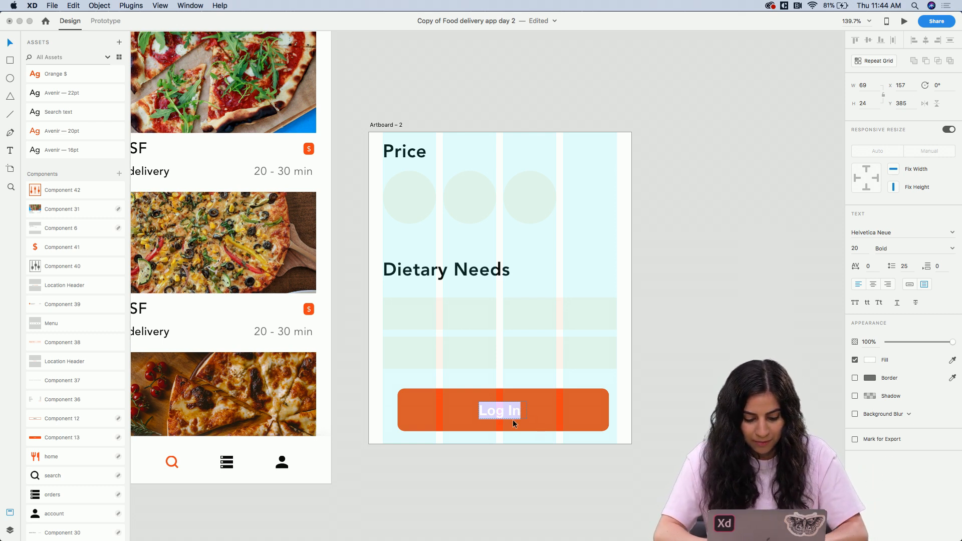
text(View)
key(BackSpace)
key(BackSpace)
key(BackSpace)
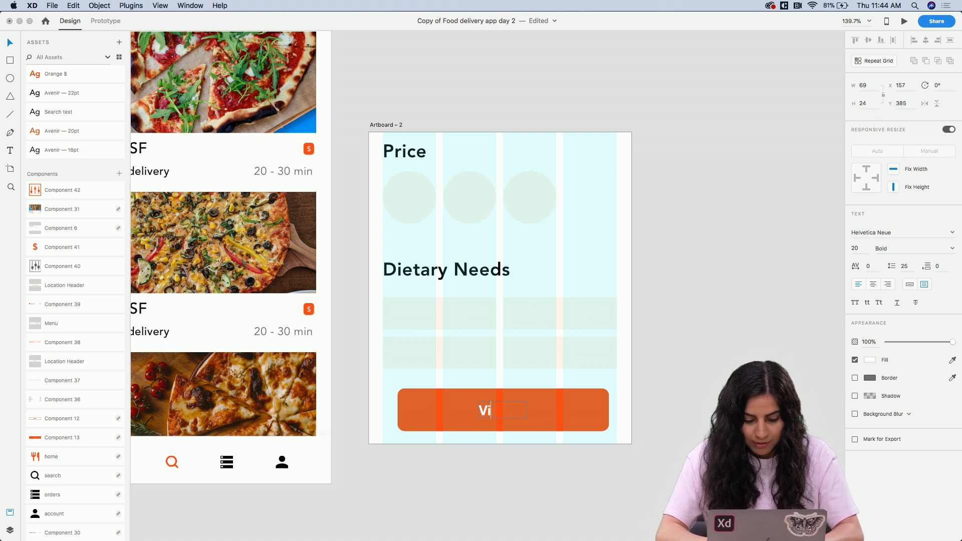
text(iew Results)
key(Escape)
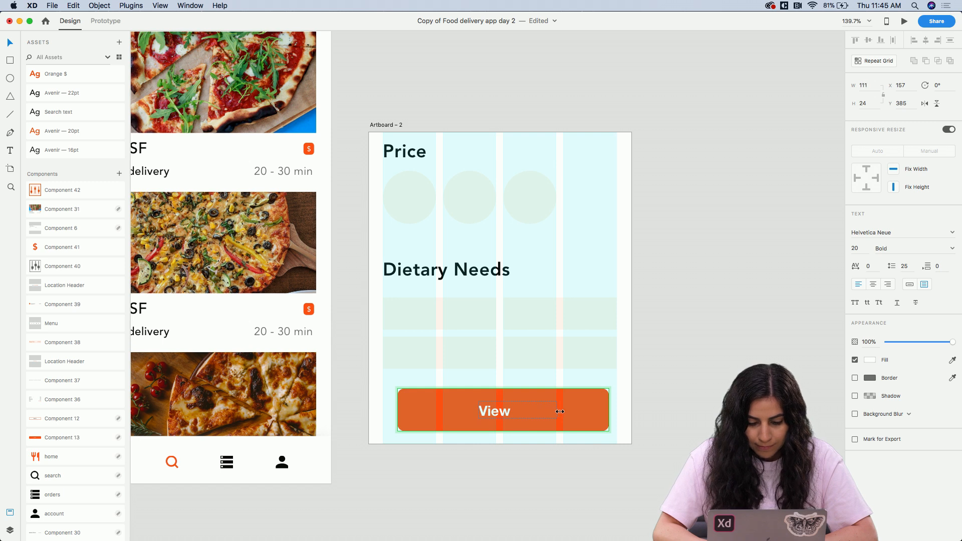
drag(568, 411, 527, 411)
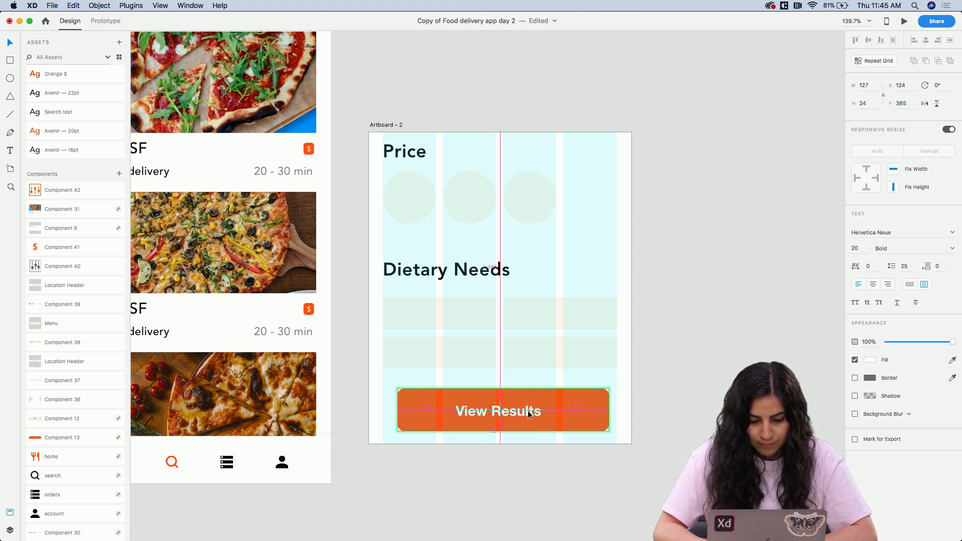
click(645, 421)
Hide the layout grid on Artboard – 2
click(389, 125)
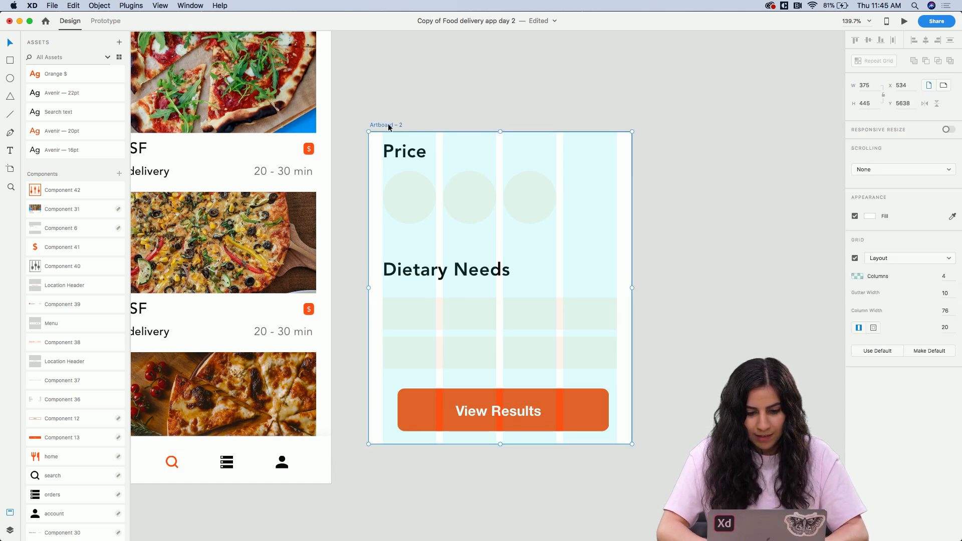
key(shift+super+apostrophe)
scroll(444, 194, up, 5)
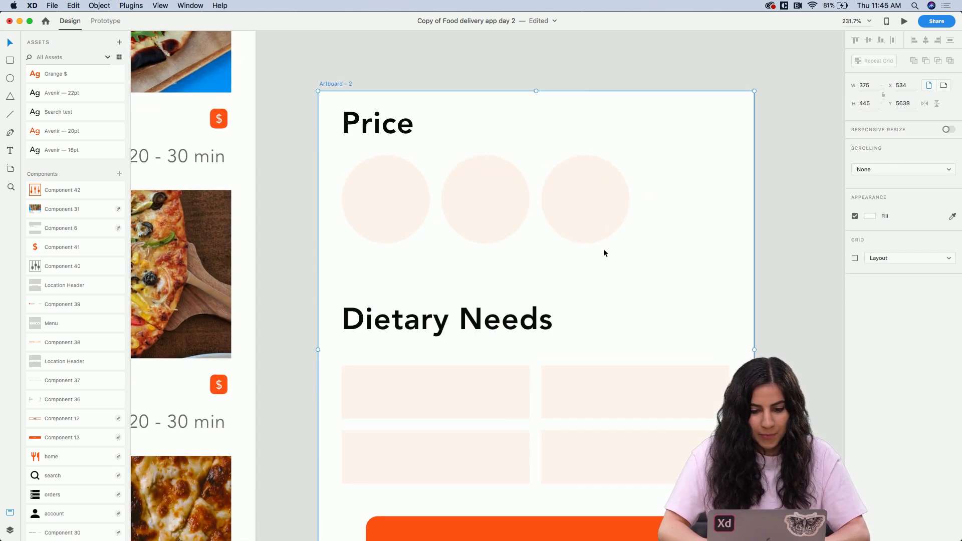
Add a "$" label in the first Price circle, fit its text box to 17 × 34 and color it #FF5314
click(610, 254)
drag(611, 252, 405, 226)
key(t)
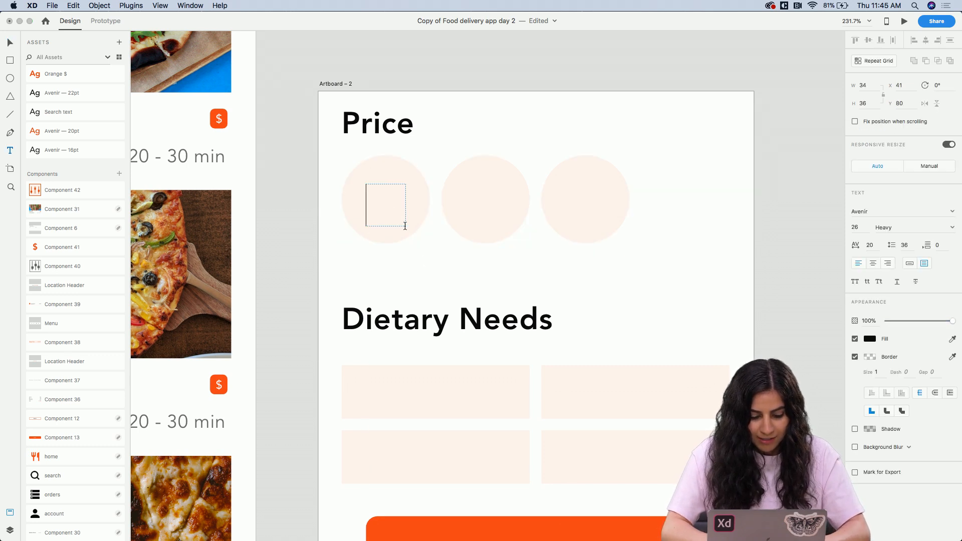
text($)
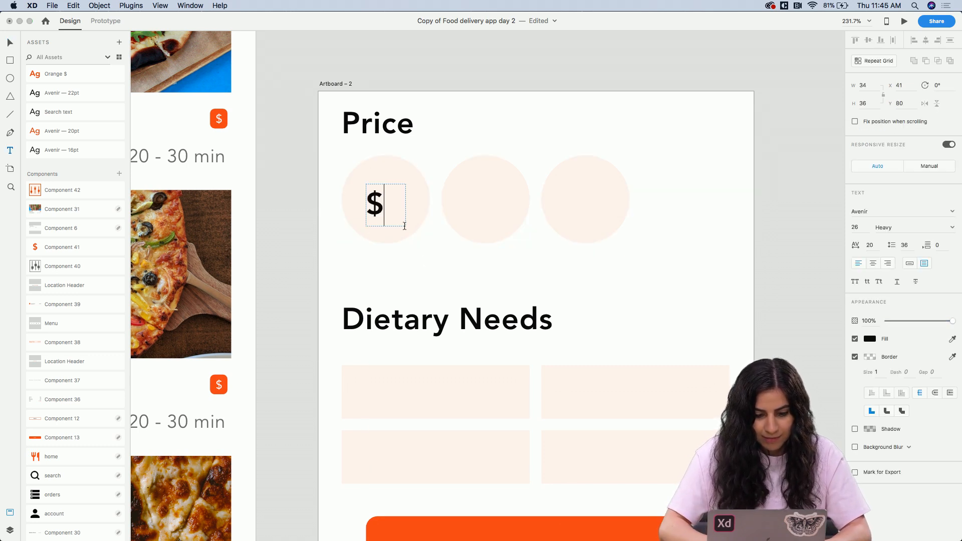
key(Escape)
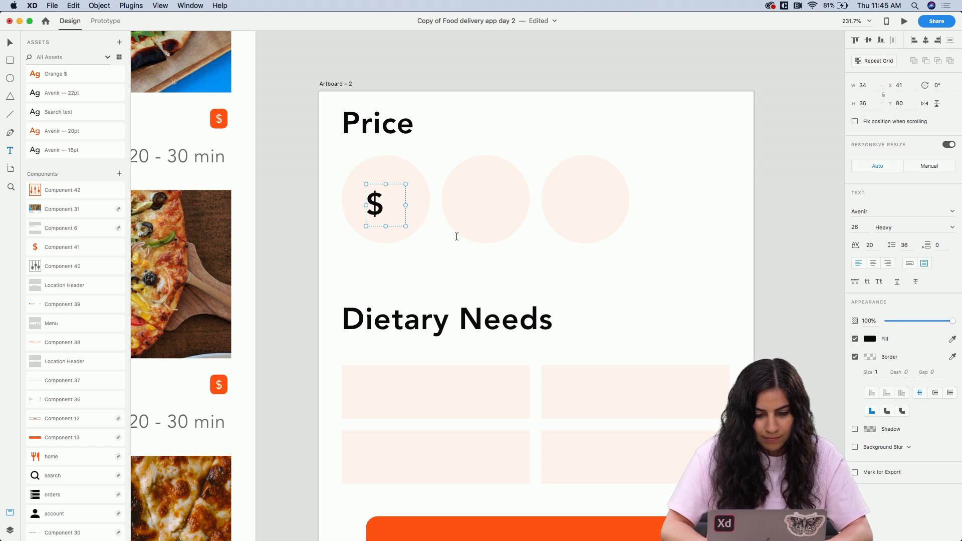
double_click(404, 227)
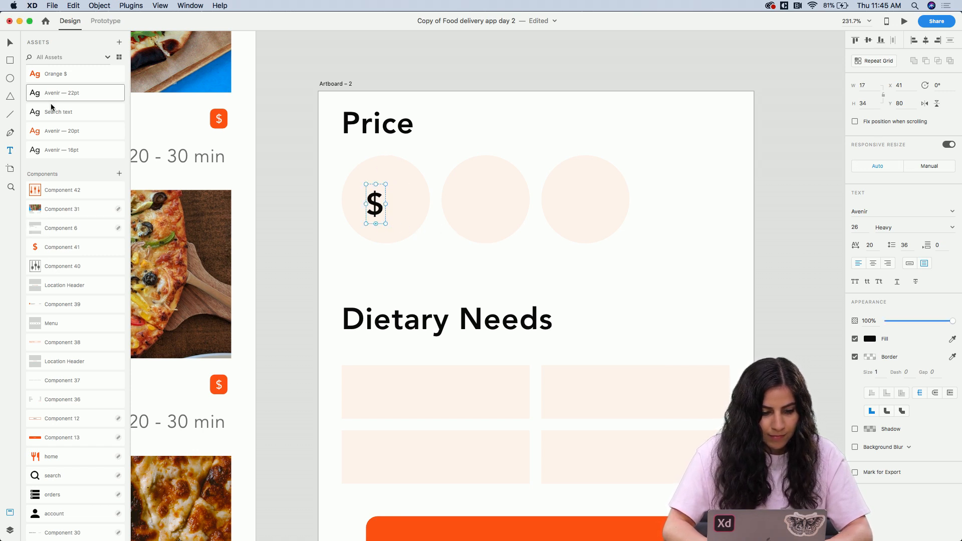
scroll(55, 118, up, 3)
click(56, 134)
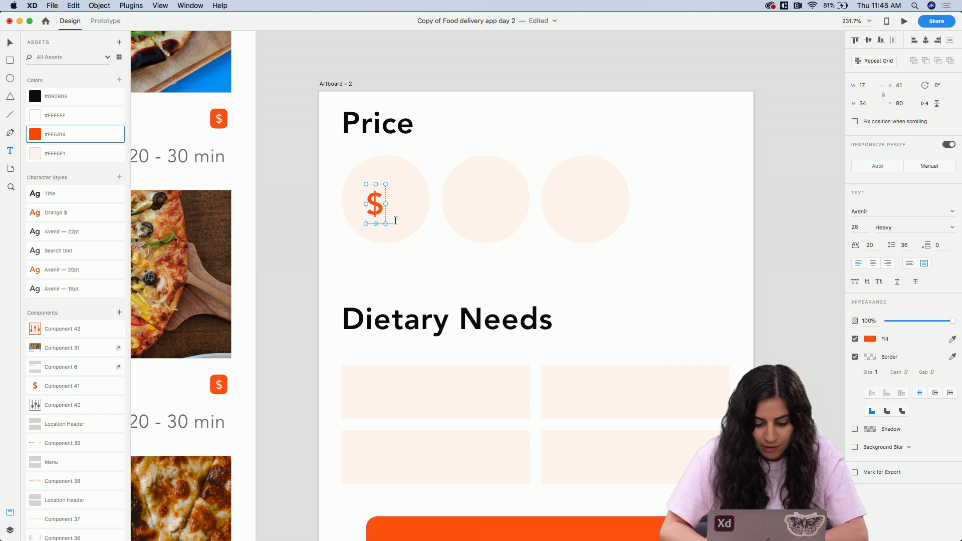
Center the $ in the first circle and copy it to the second as "$$", 33 wide and centered at X 128, Y 76
drag(383, 218, 489, 209)
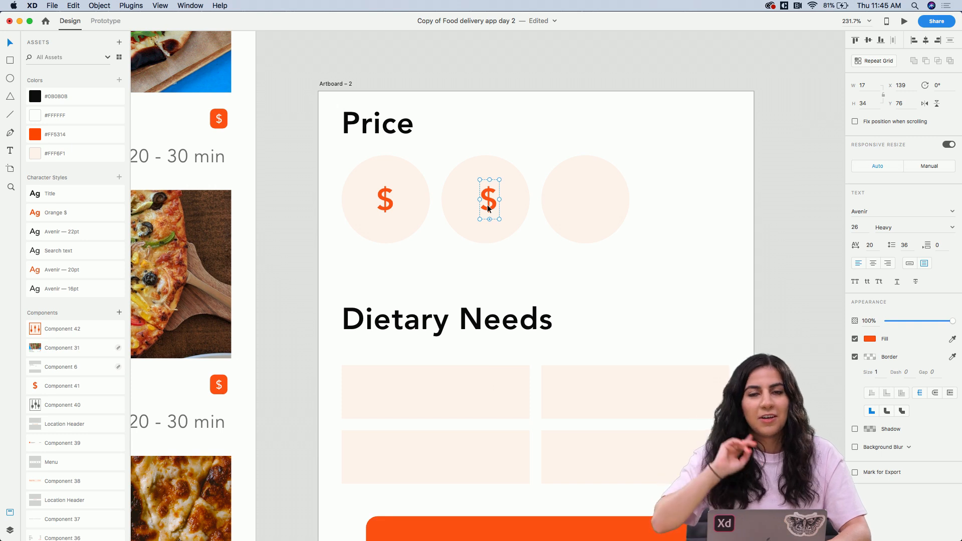
scroll(488, 208, up, 5)
drag(487, 205, 520, 194)
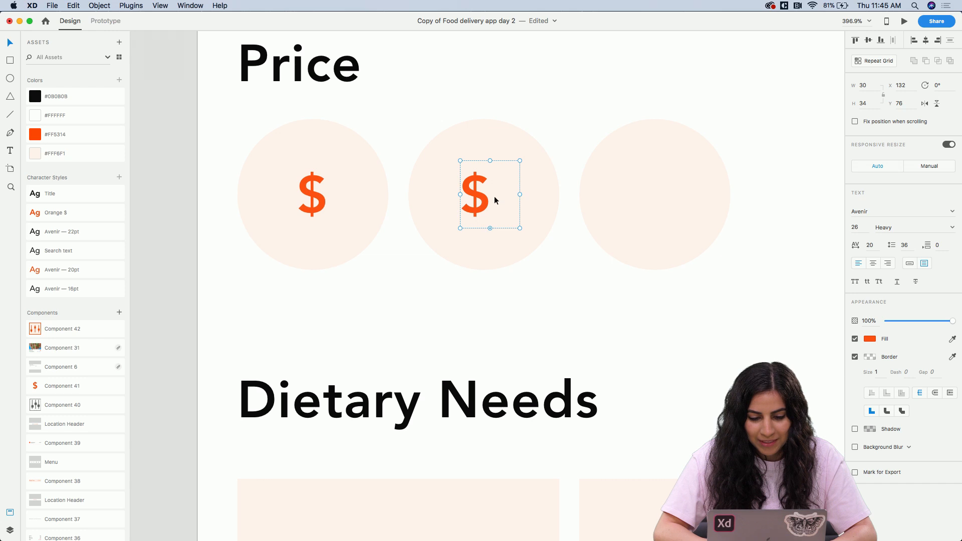
double_click(494, 197)
click(498, 202)
text($)
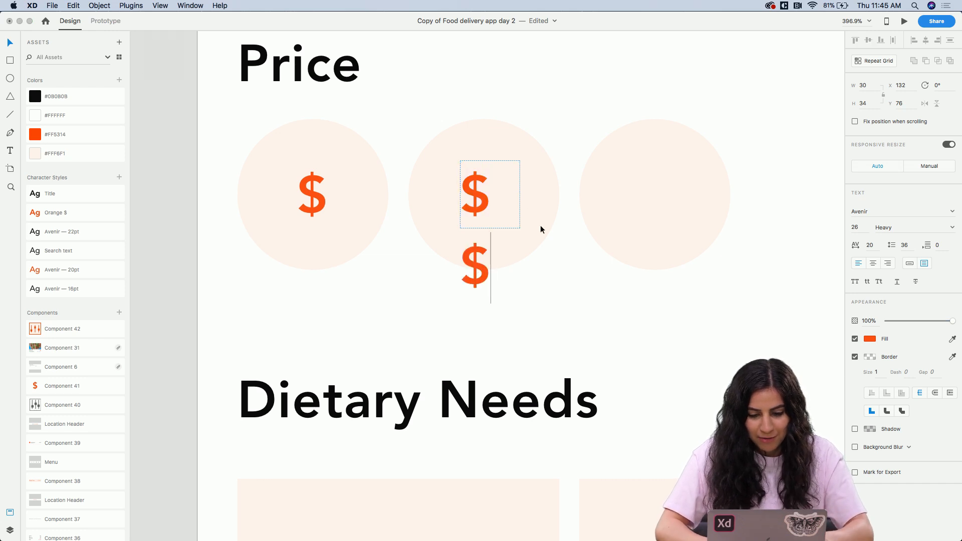
key(Escape)
drag(520, 195, 617, 201)
key(super+z)
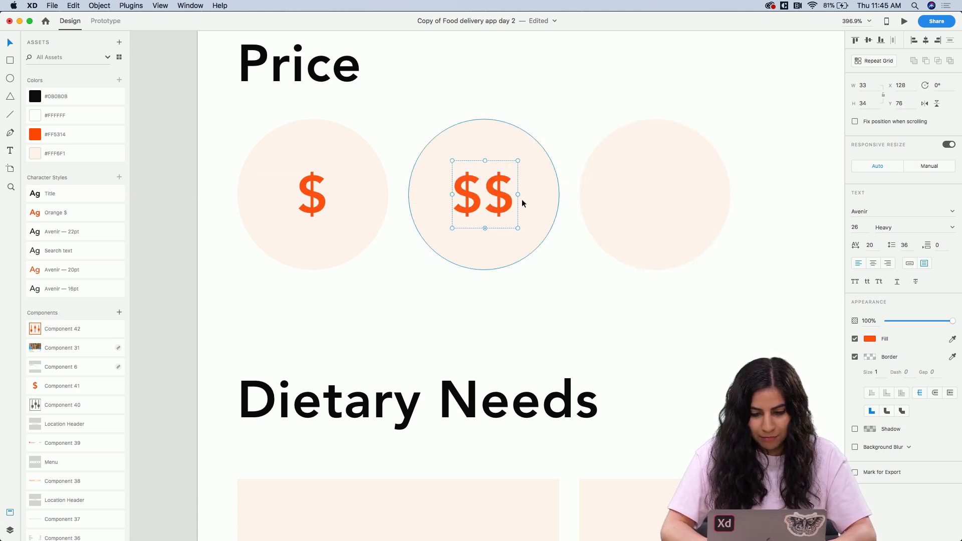
Copy the $$ label to the third Price circle, change it to "$$$", widen its text box to fit and center it
drag(494, 201, 662, 195)
double_click(661, 194)
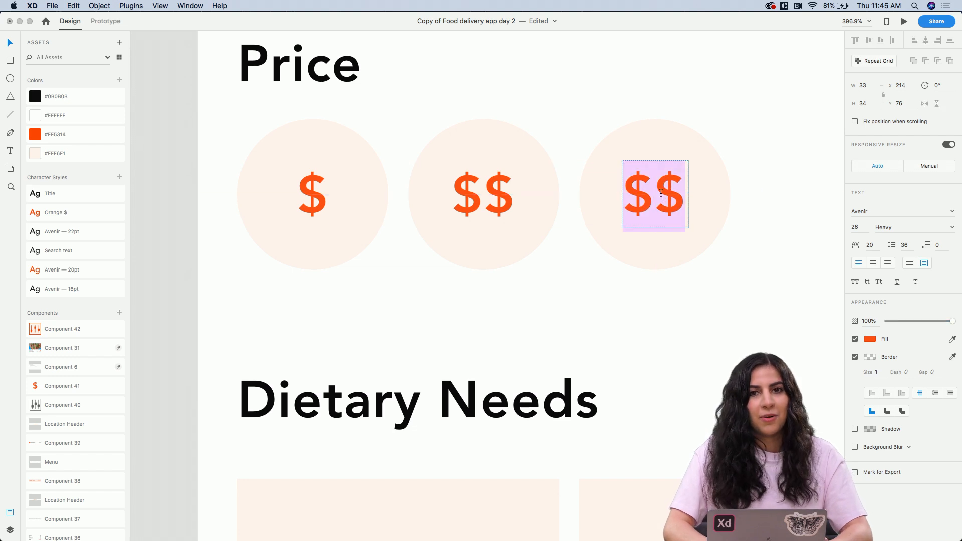
click(684, 197)
text($)
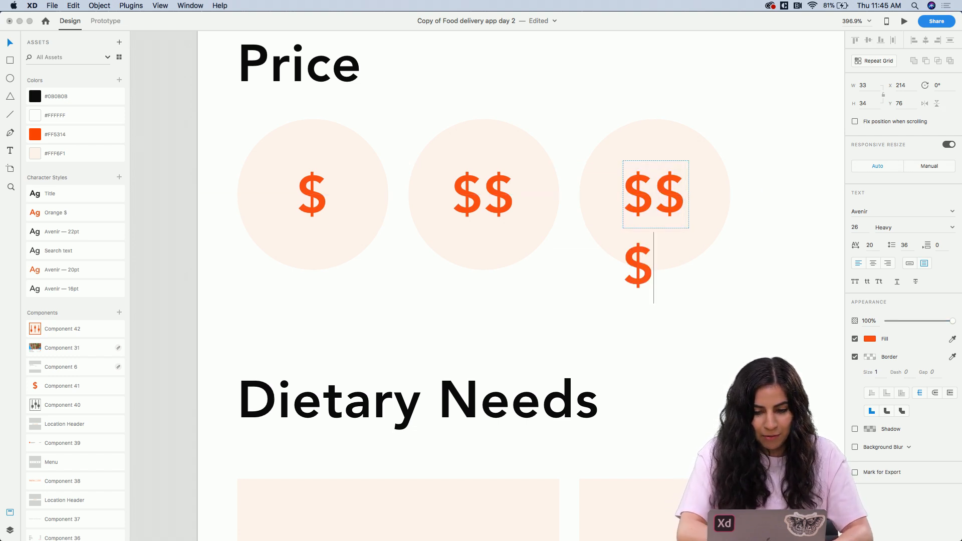
key(Escape)
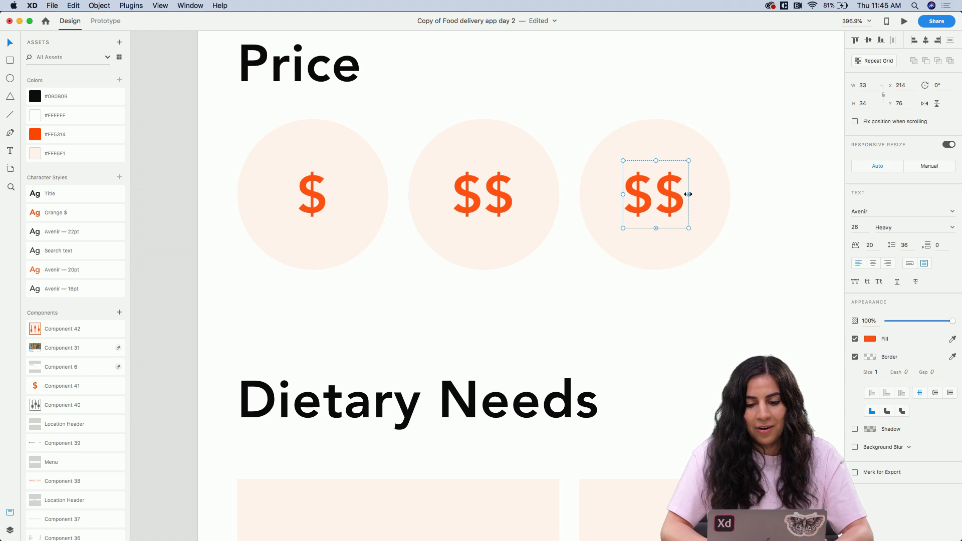
mouse_move(688, 195)
mouse_down()
mouse_move(723, 196)
mouse_move(677, 200)
mouse_up()
click(698, 309)
Add the text "Vegetarian" over the first Dietary Needs box and widen its text box to 139
scroll(698, 309, down, 3)
scroll(729, 303, down, 3)
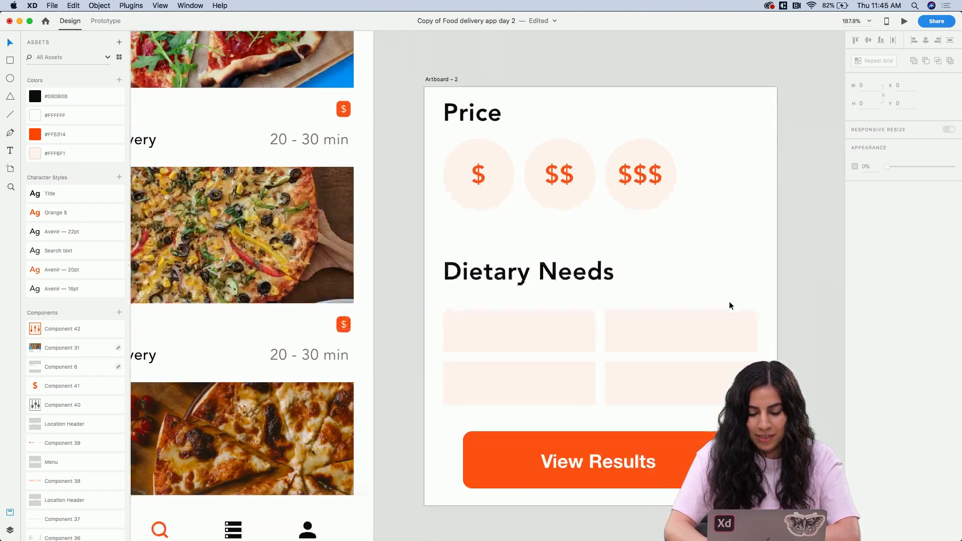
scroll(534, 330, up, 4)
key(t)
drag(363, 262, 601, 315)
text(Vegetarian)
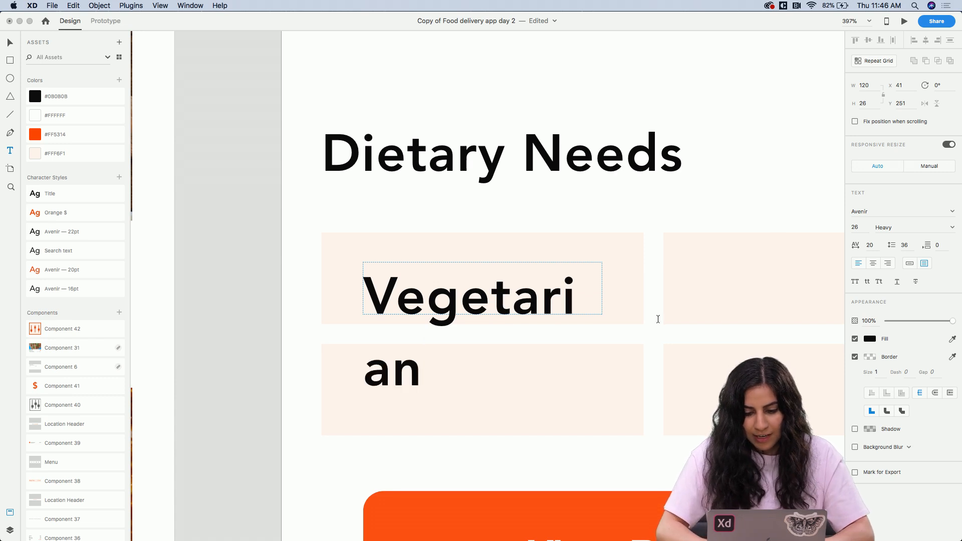
key(Escape)
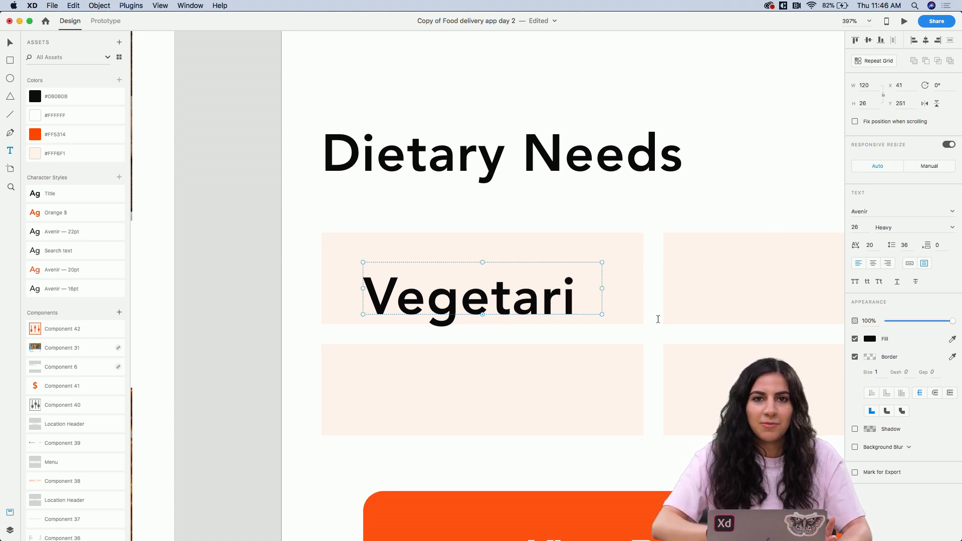
drag(603, 289, 639, 290)
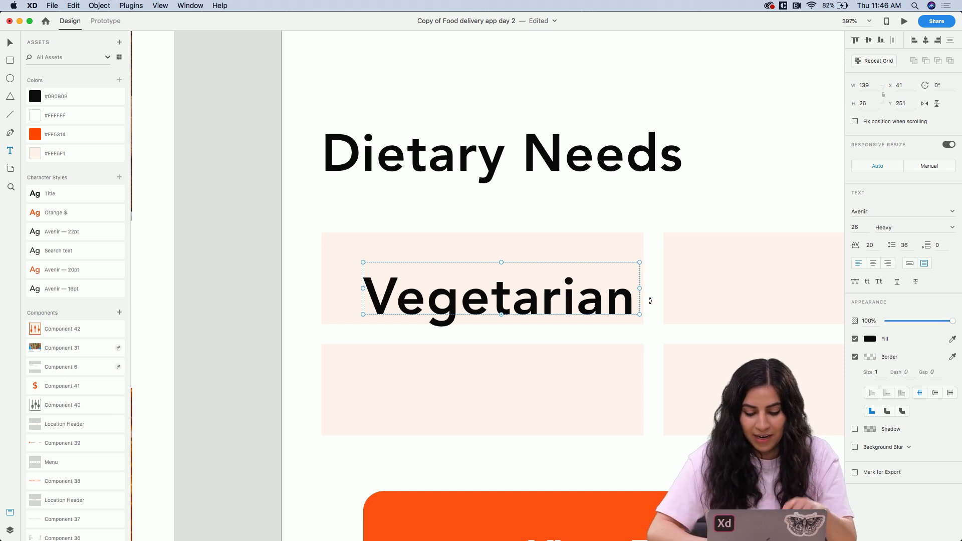
Apply the orange Avenir — 20pt style to Vegetarian, narrow its text box to 102 and center it in the box at X 50, Y 246
drag(615, 301, 597, 281)
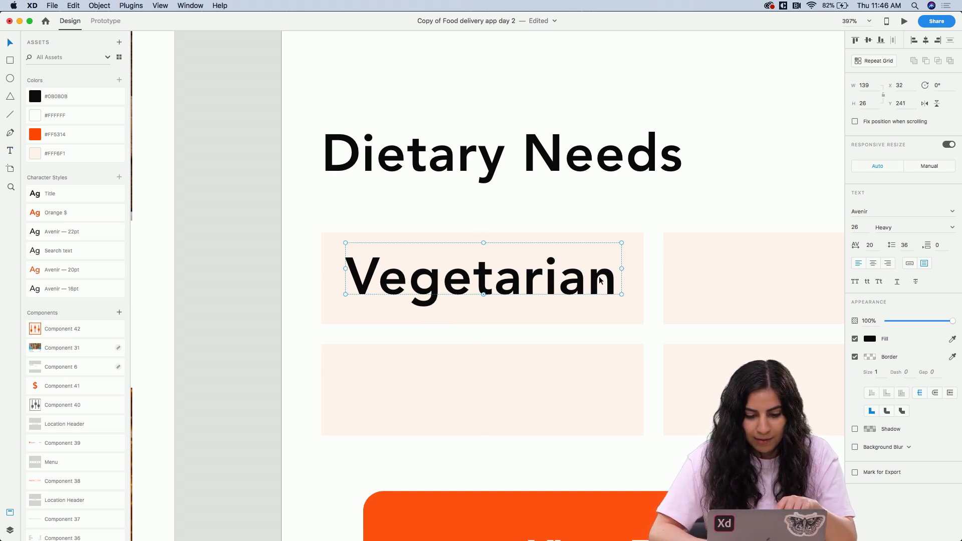
click(41, 272)
drag(621, 294, 519, 290)
scroll(552, 299, right, 5)
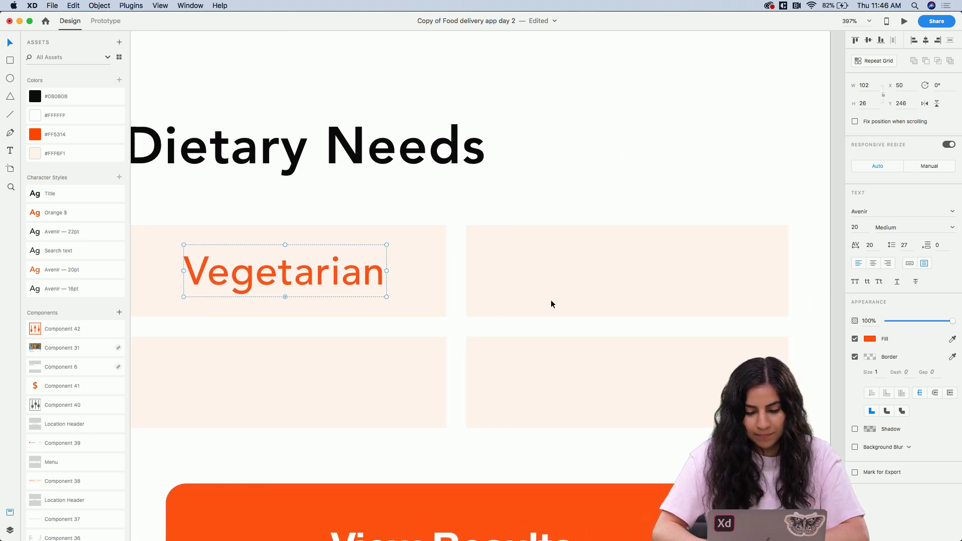
Copy the Vegetarian label to the second Dietary Needs box, change it to "Vegan", narrow its text box to fit and center it
scroll(552, 301, down, 3)
alt+drag(383, 284, 611, 286)
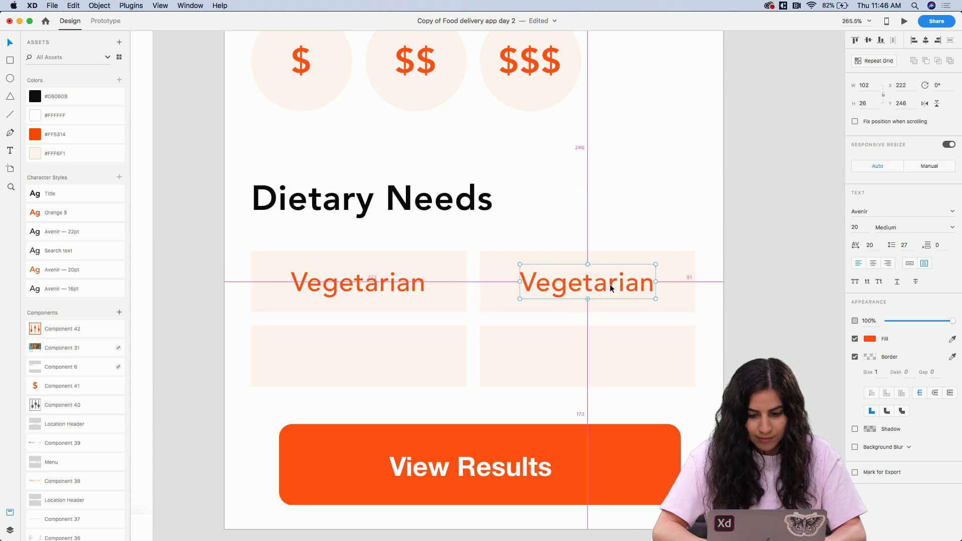
double_click(611, 285)
text(Vegan)
key(Escape)
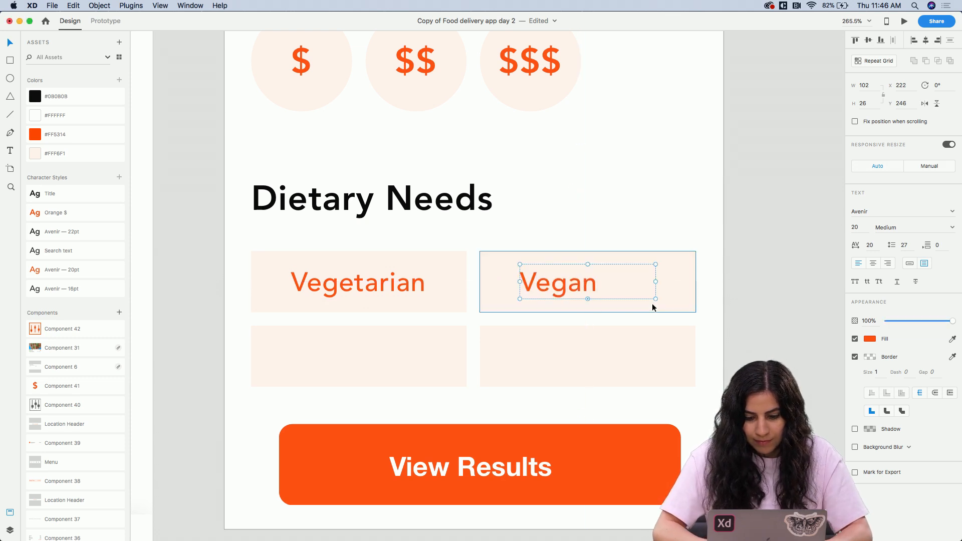
drag(655, 281, 606, 291)
Copy the Vegetarian label into both lower Dietary Needs boxes, centering the copies at Y 302
click(404, 287)
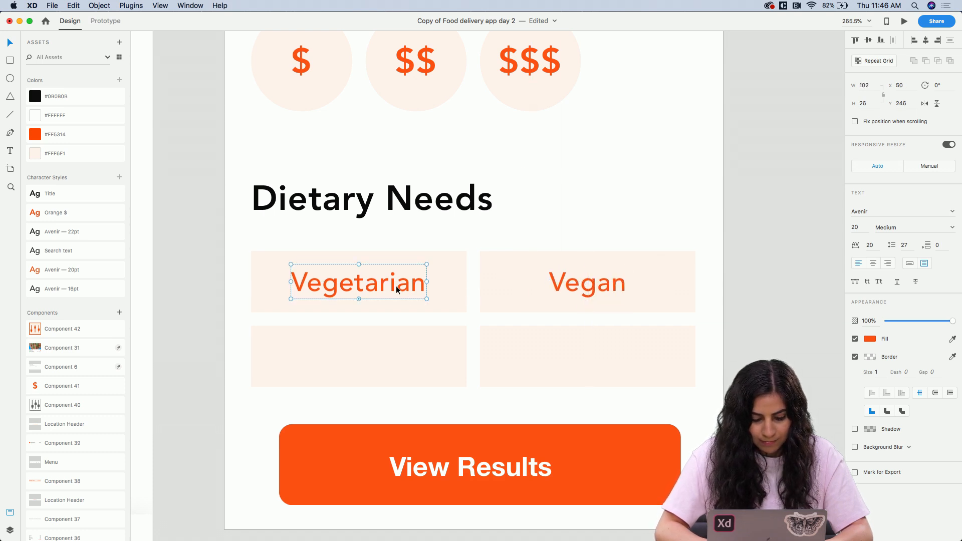
drag(404, 287, 396, 335)
key(super+z)
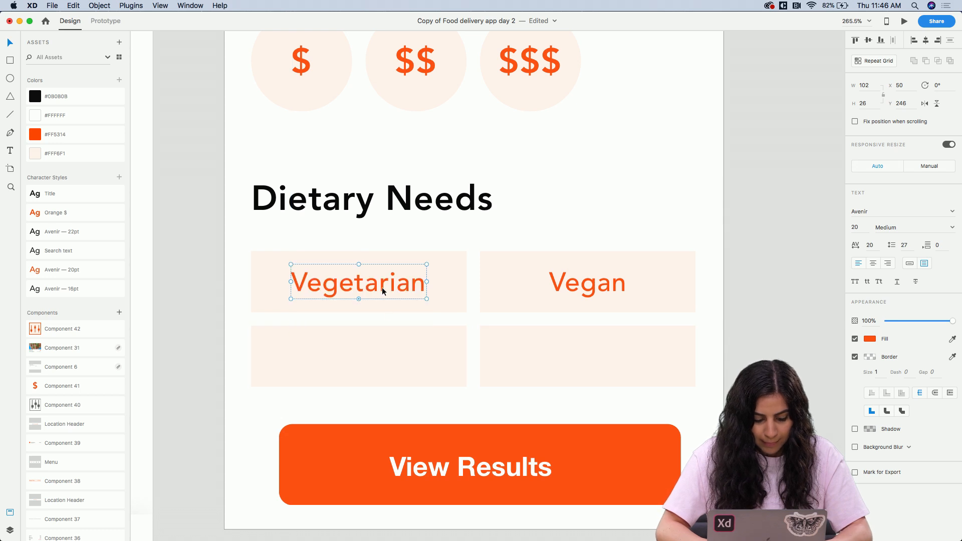
alt+drag(382, 287, 610, 363)
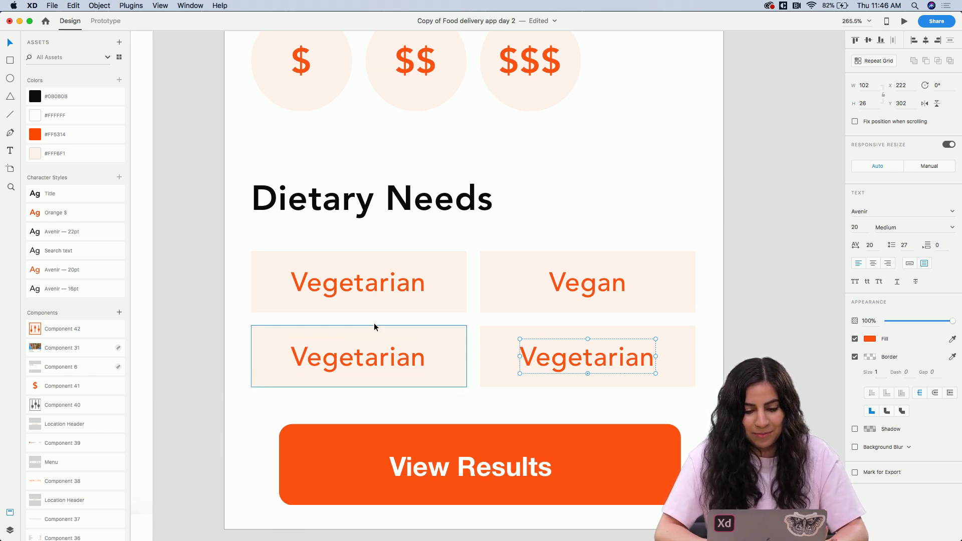
Move Artboard – 2 down so its bottom edge aligns with the bottom of the Search – 1 artboard
scroll(357, 355, down, 5)
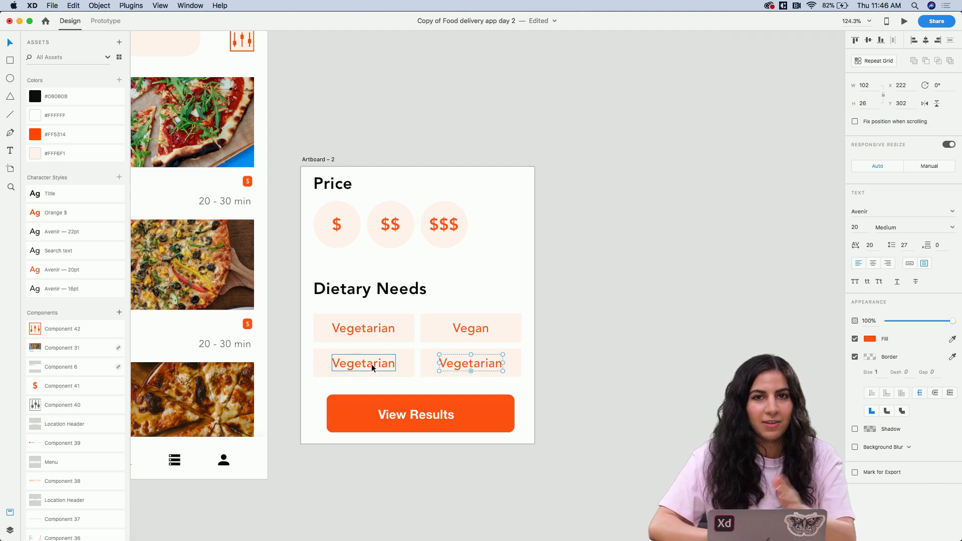
scroll(372, 365, up, 2)
scroll(371, 365, down, 4)
click(565, 356)
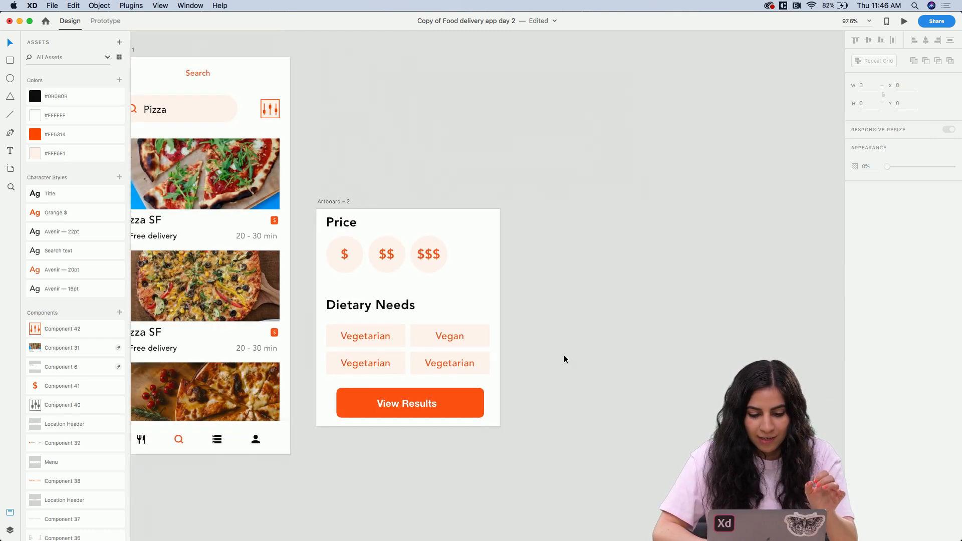
scroll(564, 356, left, 3)
scroll(564, 355, down, 3)
click(485, 262)
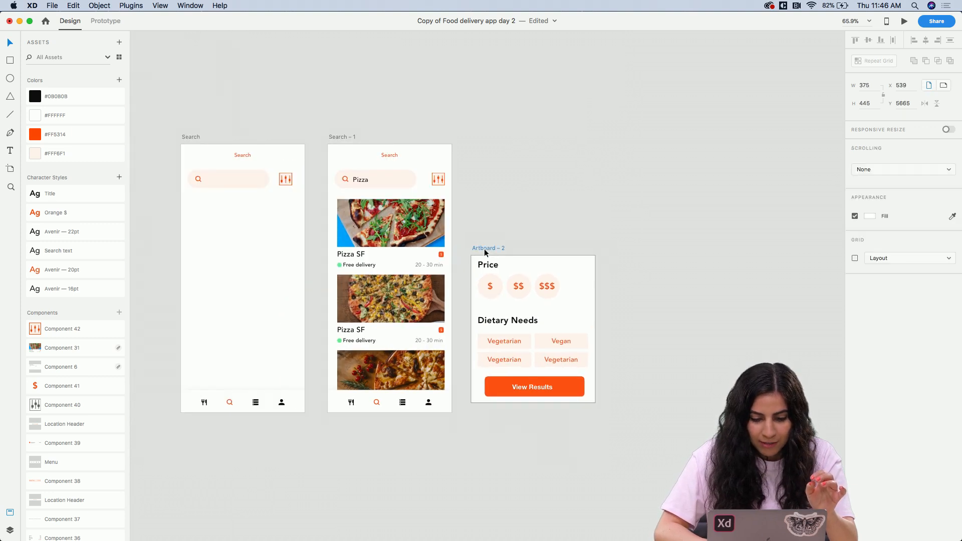
drag(485, 262, 484, 258)
scroll(485, 258, right, 3)
click(467, 188)
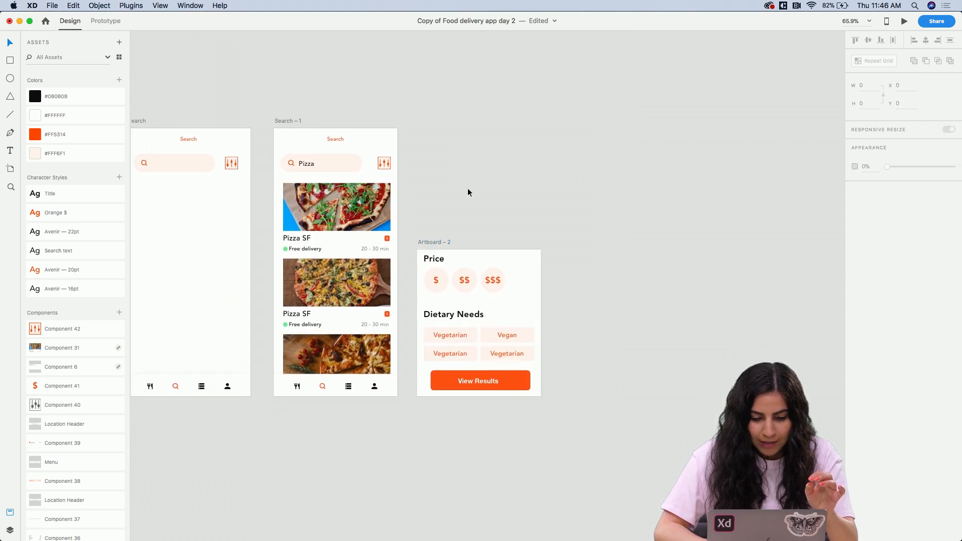
Duplicate the Search – 1 artboard, placing the copy at X 1039, Y 5328, and move the copy's pizza results grid down to Y 309
click(282, 121)
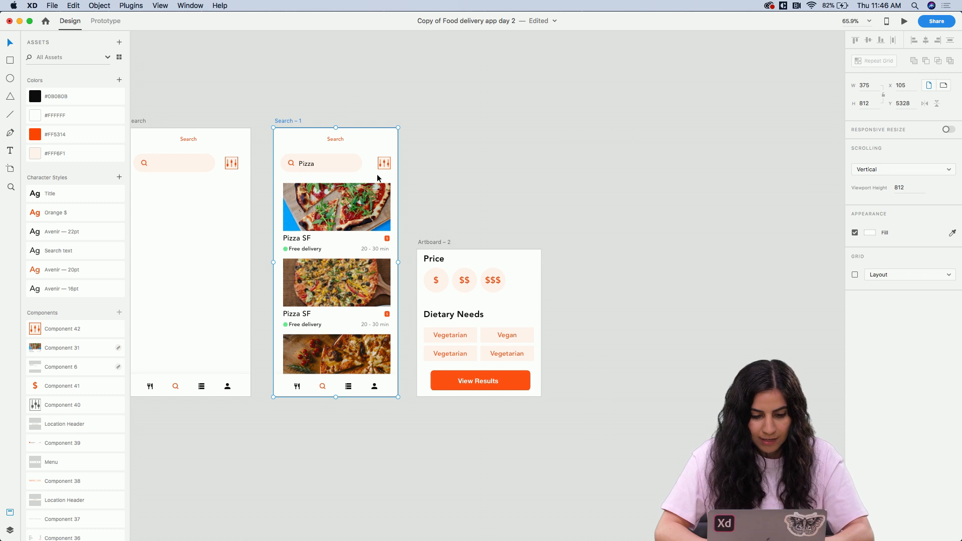
key(super+d)
click(592, 219)
scroll(591, 220, right, 2)
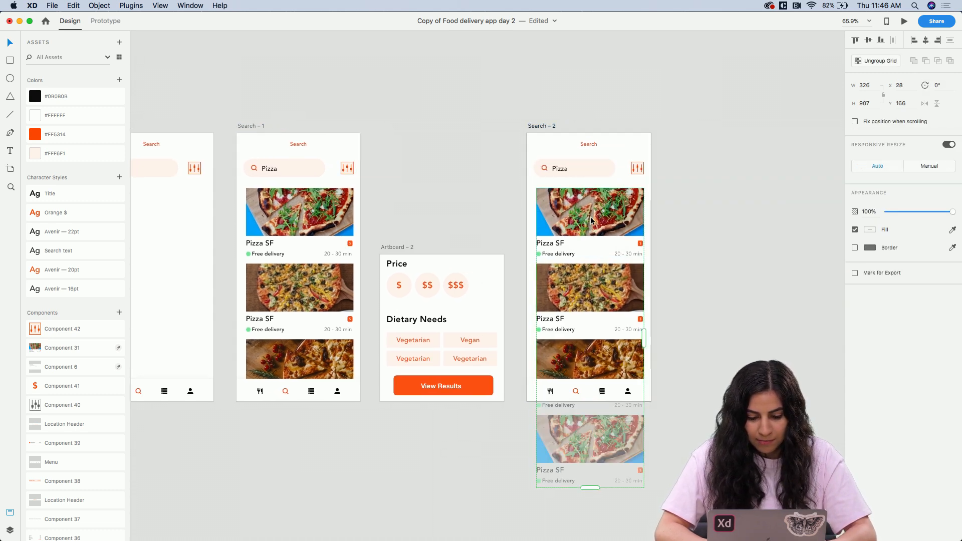
drag(592, 227, 594, 267)
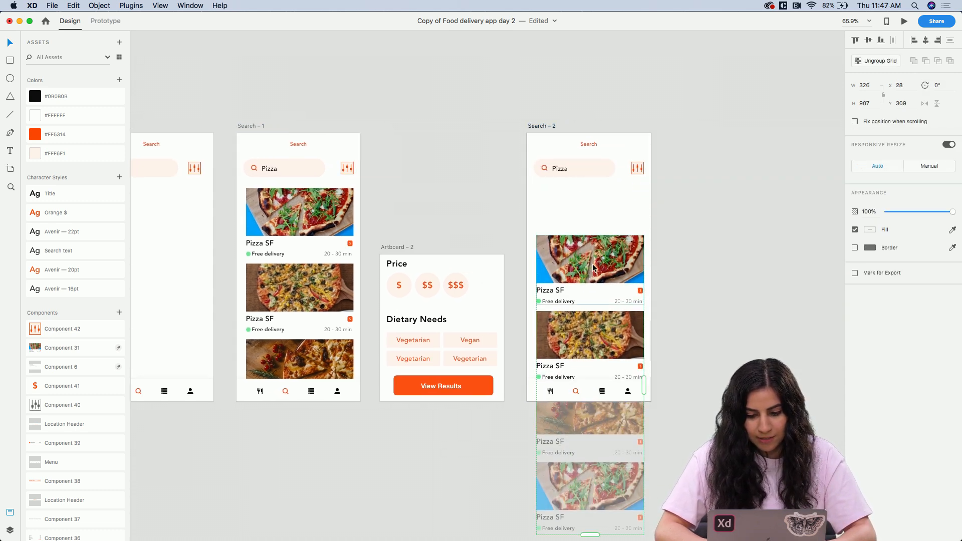
click(534, 126)
scroll(542, 184, up, 2)
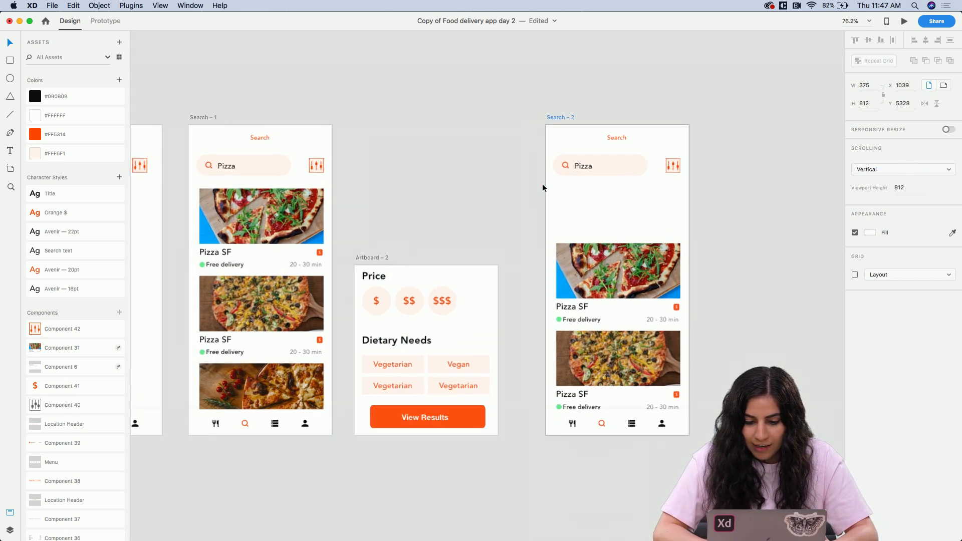
Move the Search – 2 artboard to X 1284, Y 5349 and copy the first Price circle with its $ onto it at X 20, Y 194
click(385, 304)
scroll(385, 304, up, 2)
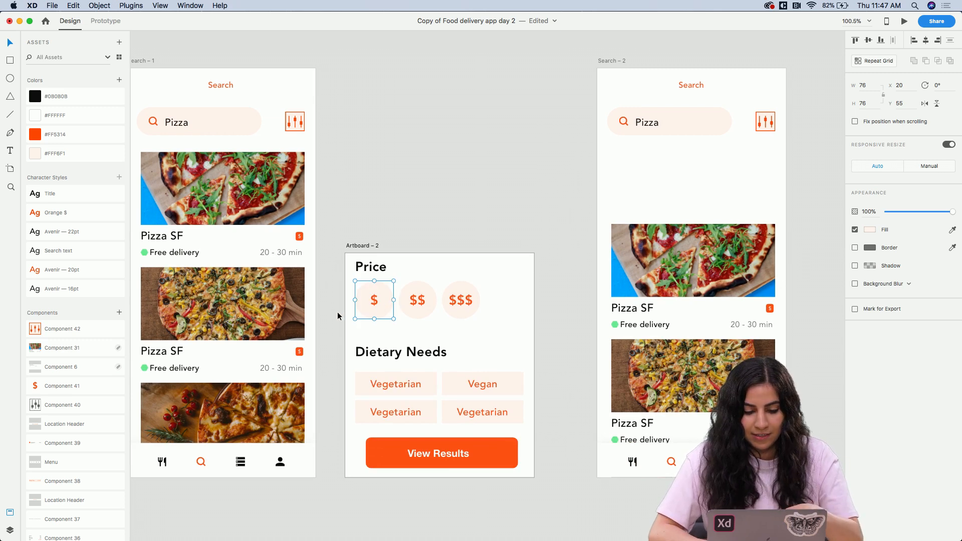
scroll(410, 314, up, 1)
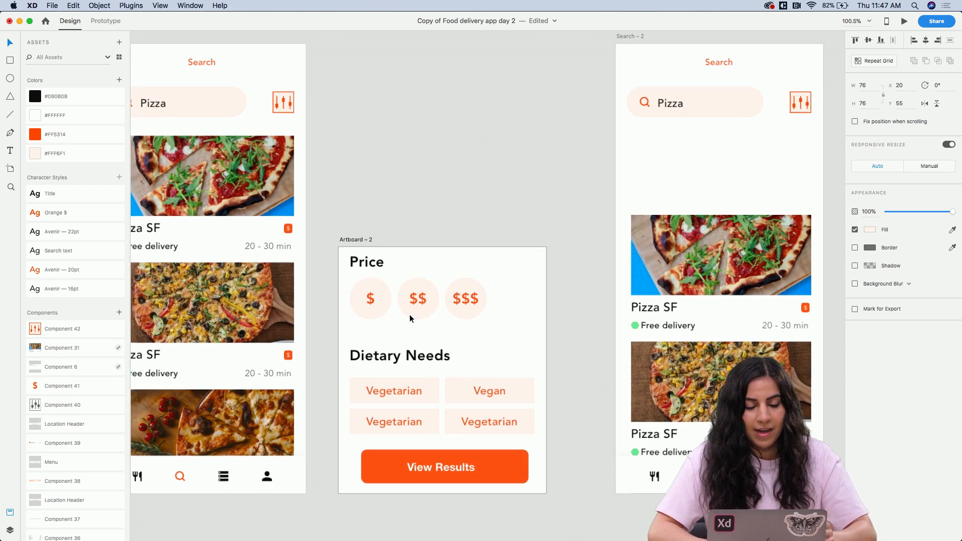
double_click(377, 303)
shift+click(379, 300)
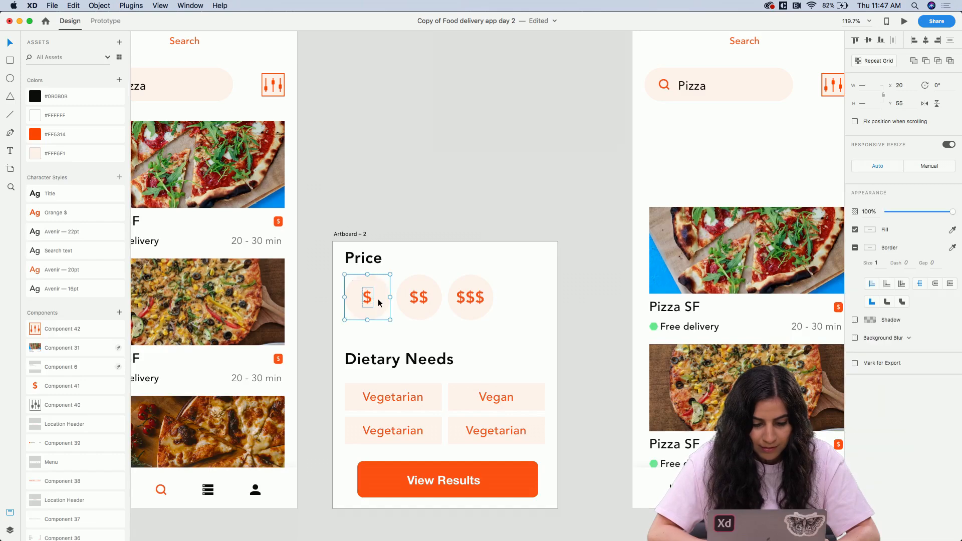
scroll(379, 302, right, 10)
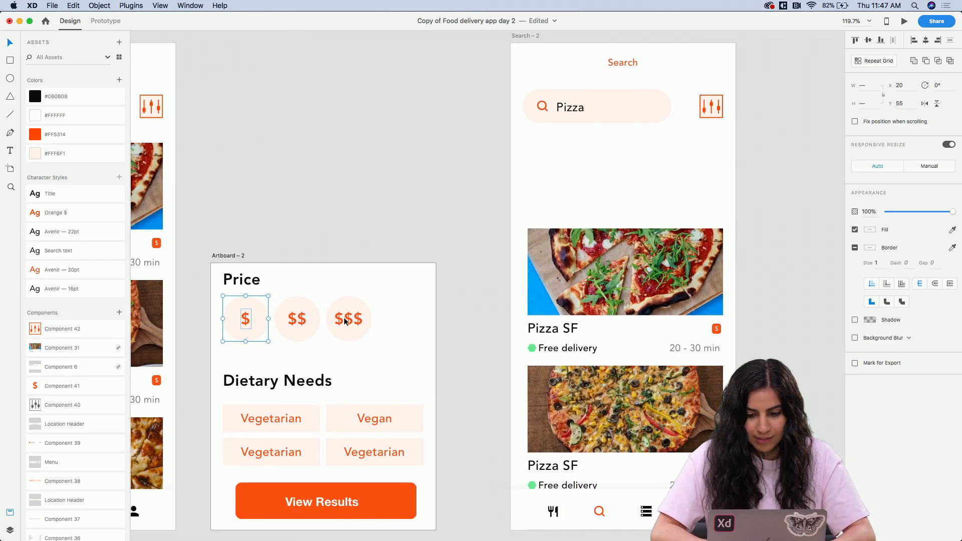
click(493, 143)
drag(454, 35, 608, 48)
key(super+v)
drag(646, 138, 641, 202)
click(656, 203)
Fill the copied circle on Search – 2 with #FF5314, color its $ #FFF6F1 and move both slightly down
click(639, 202)
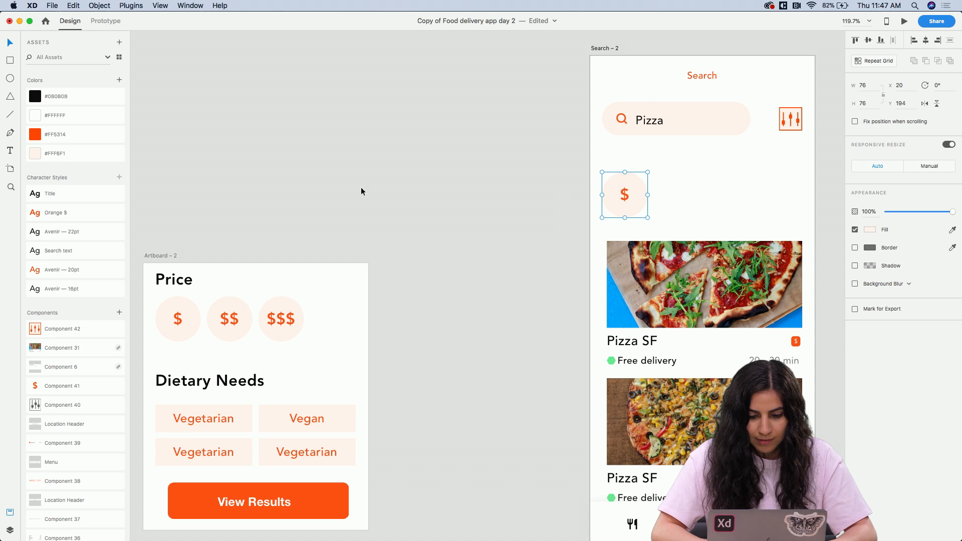
click(35, 134)
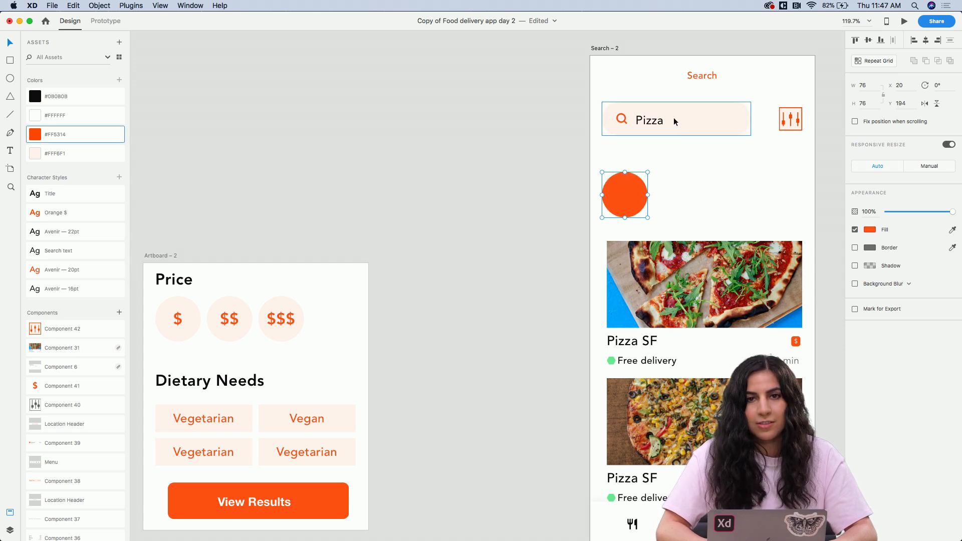
click(622, 204)
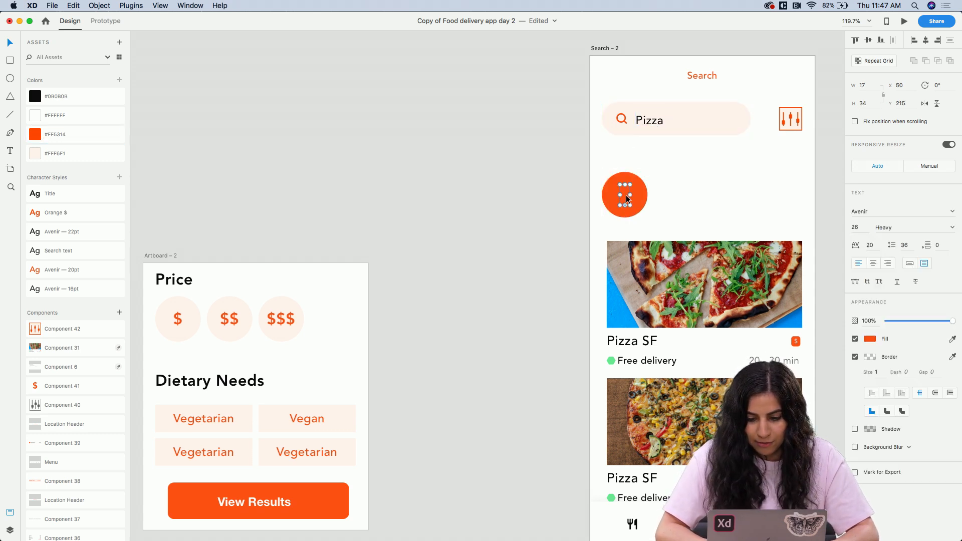
click(39, 155)
click(666, 164)
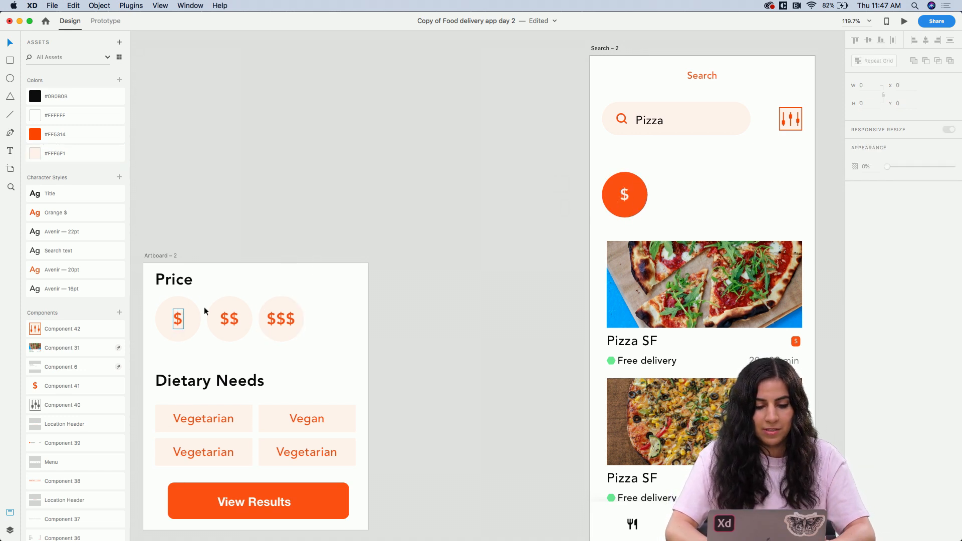
click(617, 192)
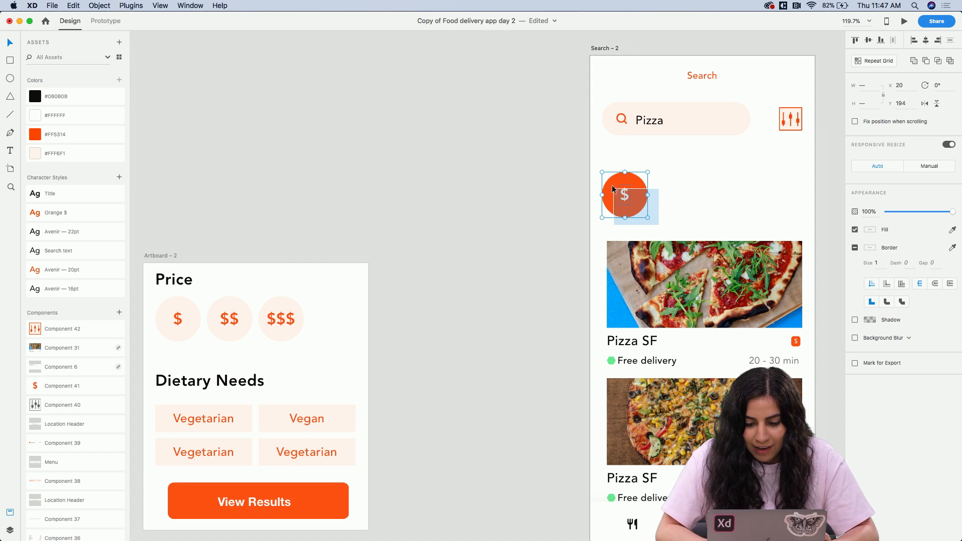
drag(621, 188, 622, 192)
click(686, 203)
Copy the Price heading from Artboard – 2 onto Search – 2, above the orange $ circle at X 28, Y 152
scroll(685, 200, up, 5)
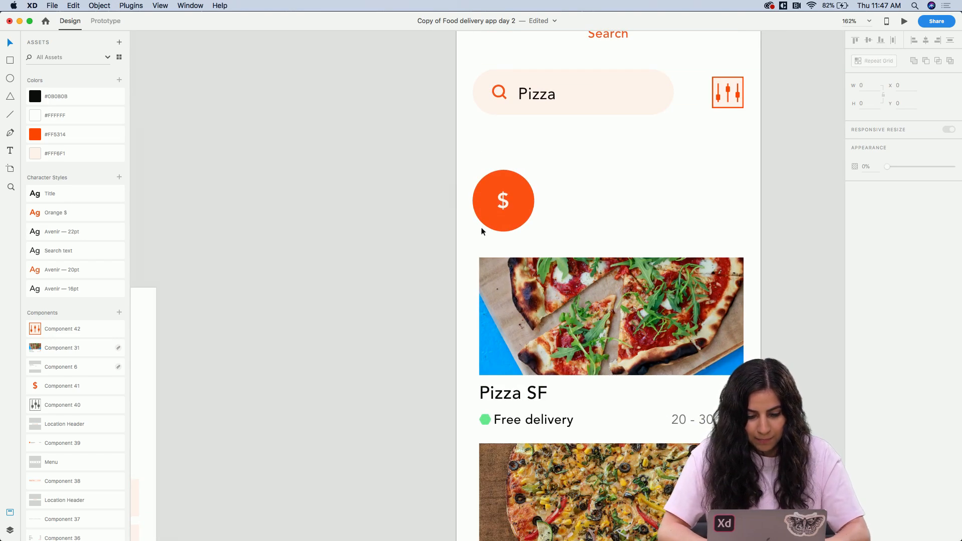
scroll(355, 278, left, 5)
scroll(355, 279, down, 2)
click(174, 233)
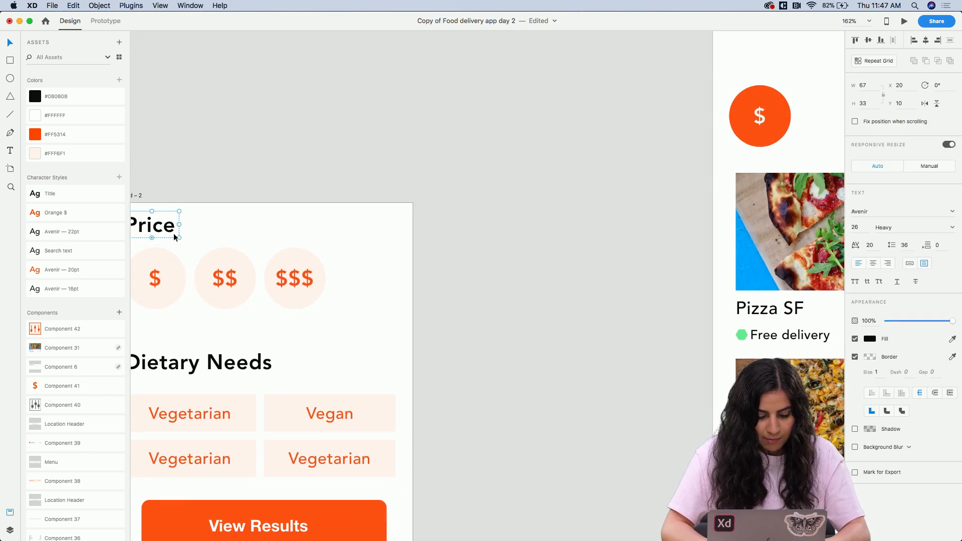
scroll(174, 233, right, 1)
scroll(174, 233, up, 1)
scroll(194, 230, right, 10)
scroll(194, 230, up, 4)
click(413, 49)
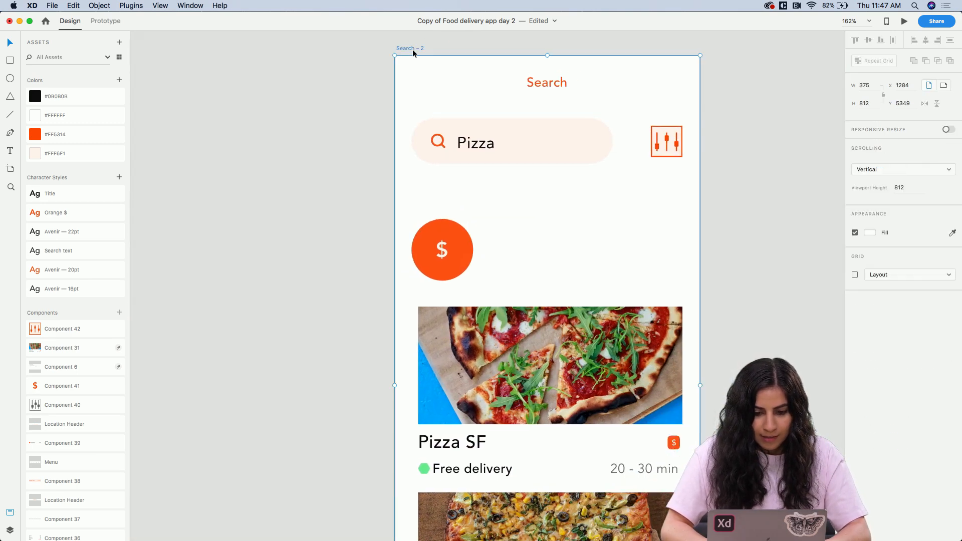
key(super+c)
key(super+v)
drag(445, 90, 450, 198)
Change the copied Price heading on Search – 2 to "Filters Applied" and widen its text box to 196 so it fits one line
double_click(451, 199)
text(Fil)
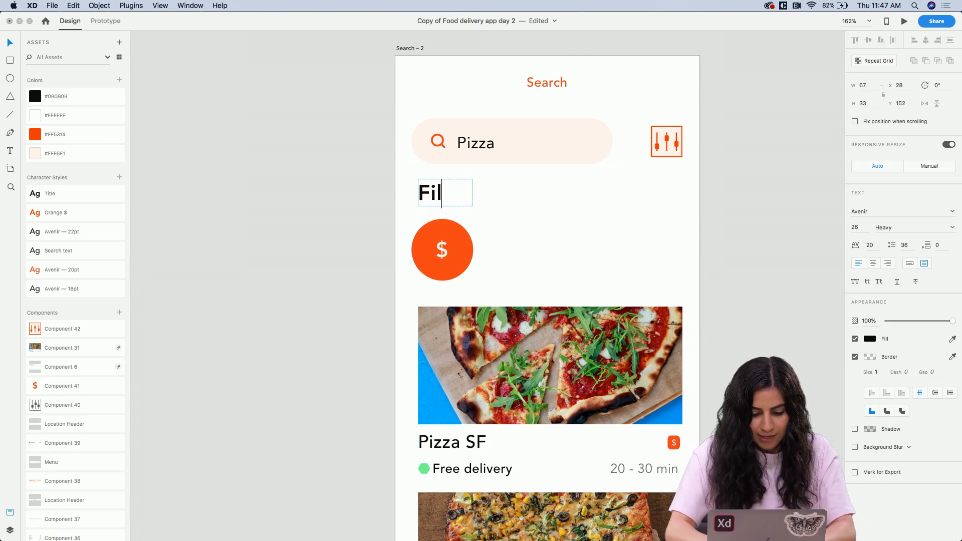
text(ters Applied)
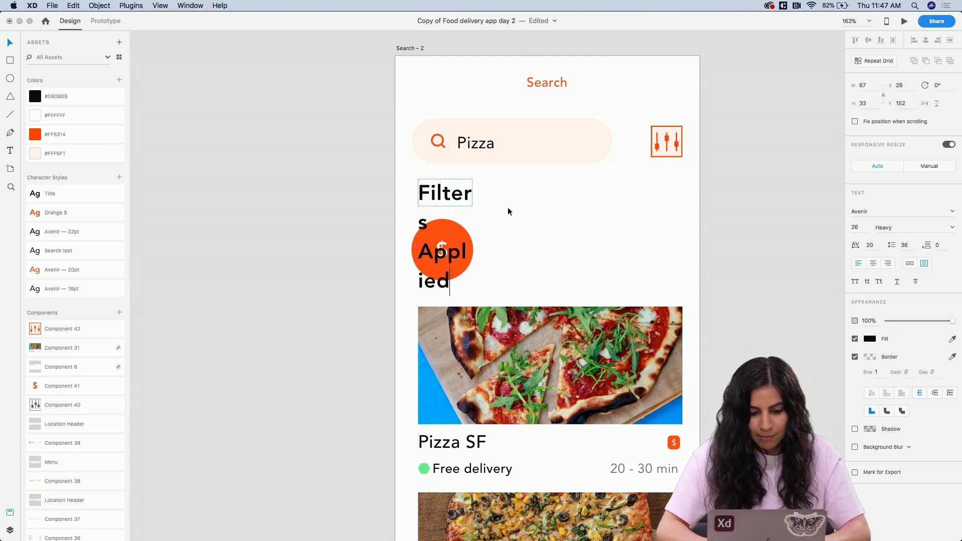
drag(472, 195, 577, 199)
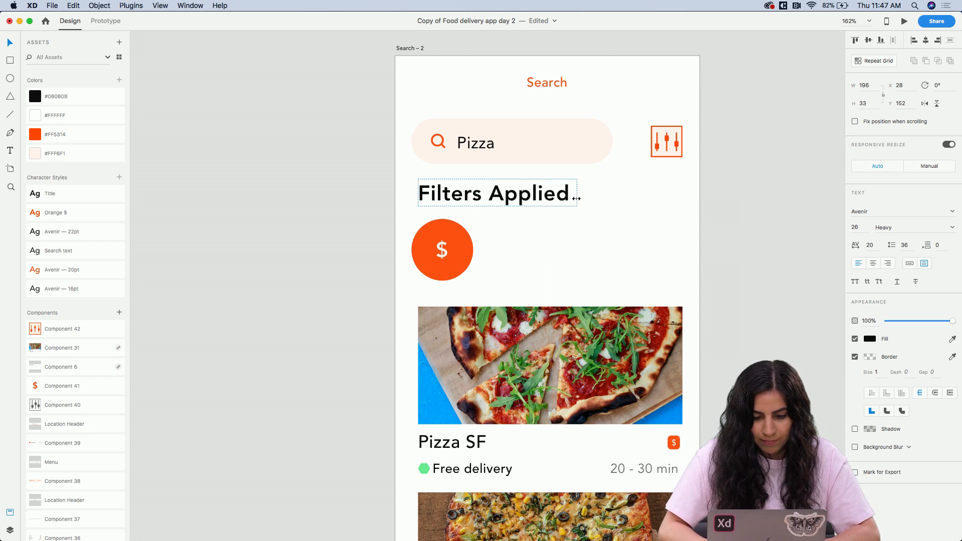
click(518, 254)
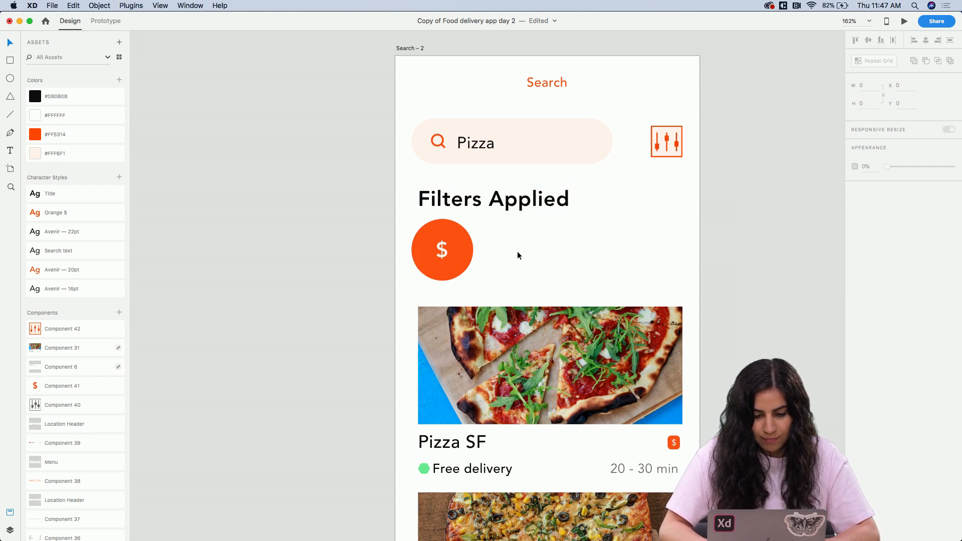
Shrink the orange circle on Search – 2 and recenter its $ inside it at about X 40, Y 212
scroll(518, 254, down, 5)
click(480, 252)
scroll(484, 253, up, 5)
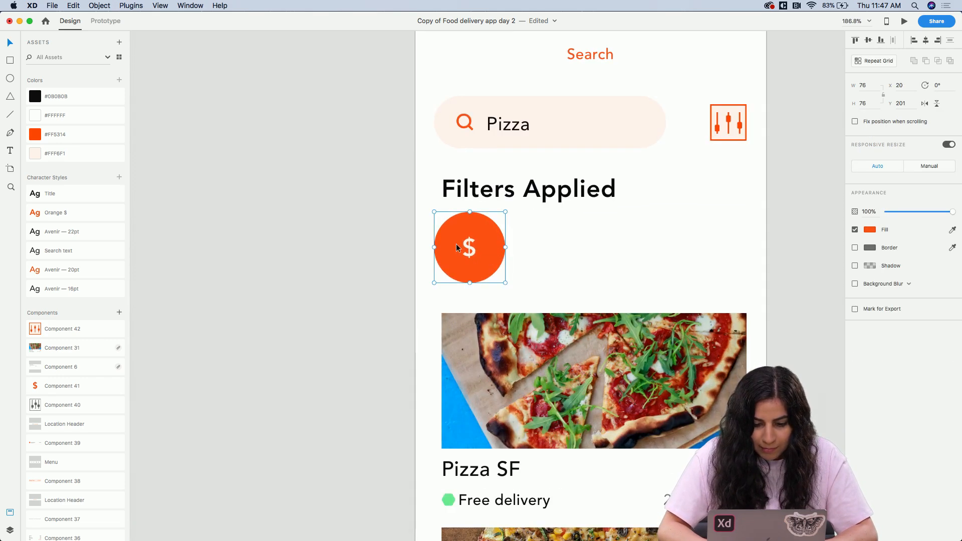
drag(506, 283, 486, 263)
click(518, 269)
double_click(462, 245)
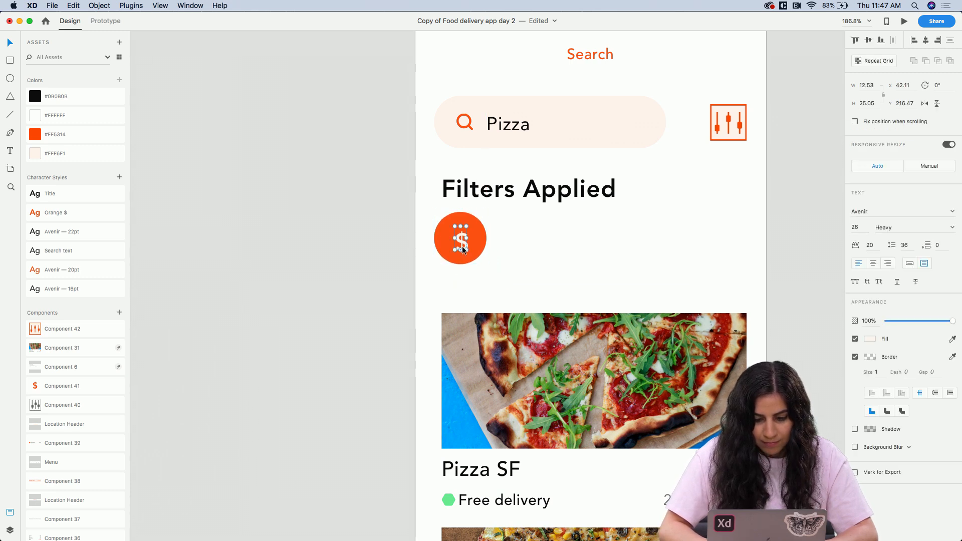
scroll(460, 244, up, 5)
scroll(459, 242, up, 10)
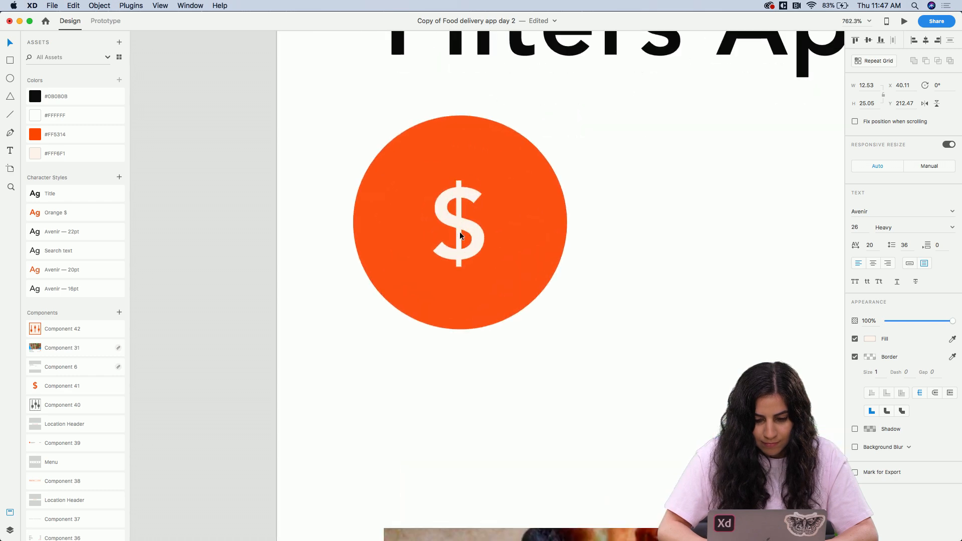
scroll(455, 240, down, 10)
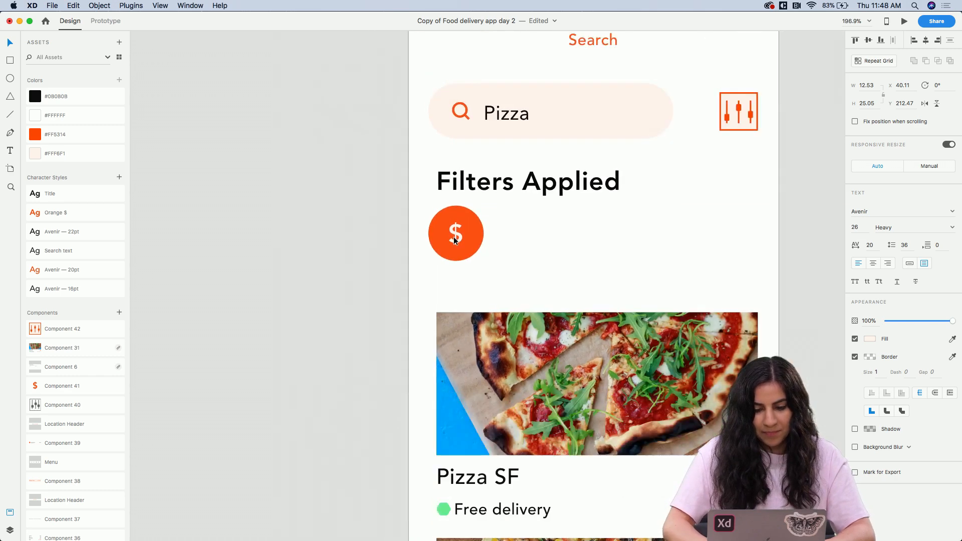
Move the Filters Applied heading and the orange $ circle together slightly down on Search – 2
click(522, 258)
click(460, 233)
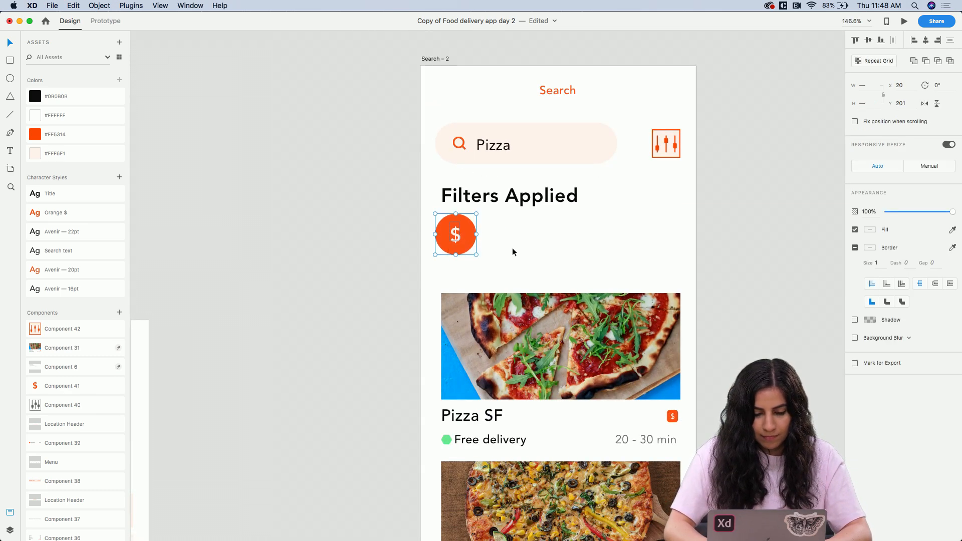
shift+click(447, 199)
drag(457, 203, 457, 205)
click(631, 236)
Move the Search – 2 artboard to X 1051, Y 5328, beside Artboard – 2 and aligned with Search – 1
scroll(516, 318, down, 5)
scroll(516, 321, left, 6)
scroll(516, 320, up, 2)
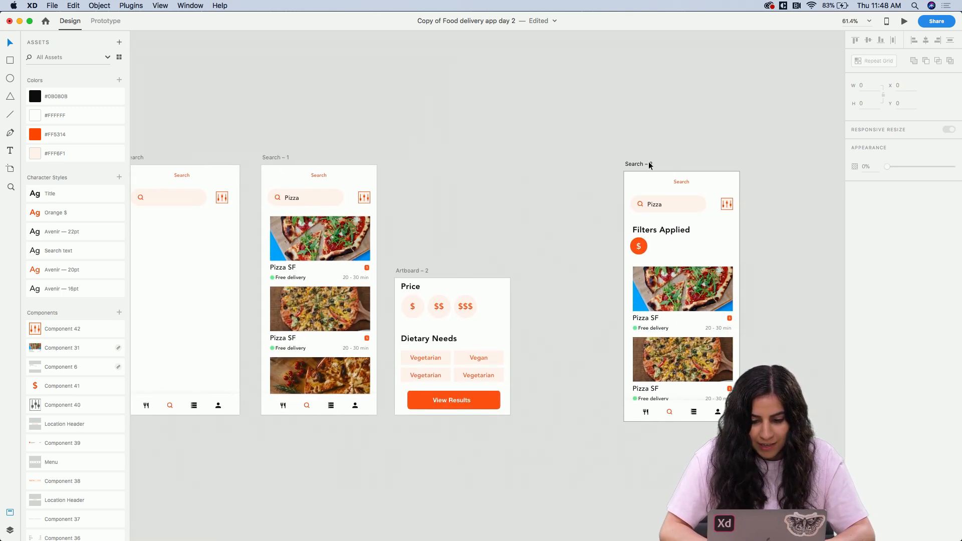
drag(649, 162, 730, 162)
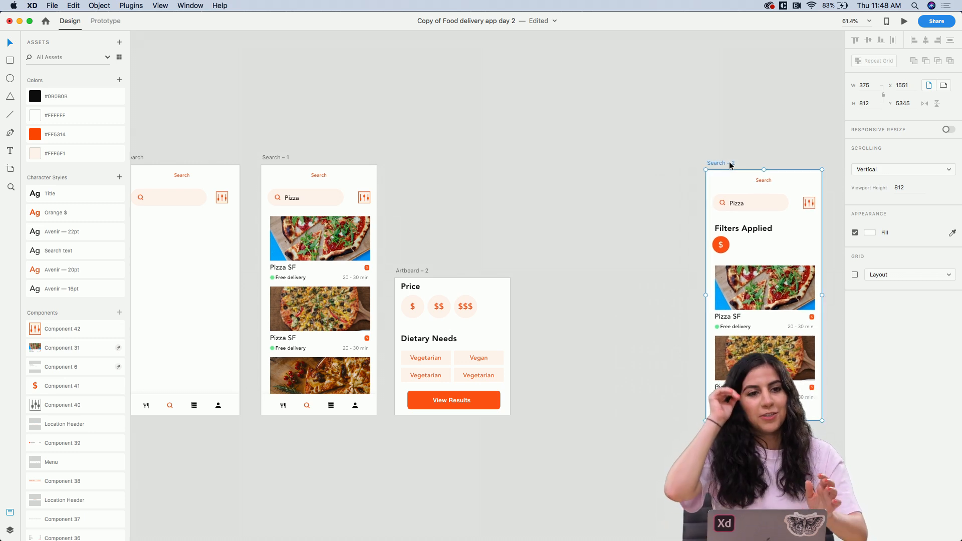
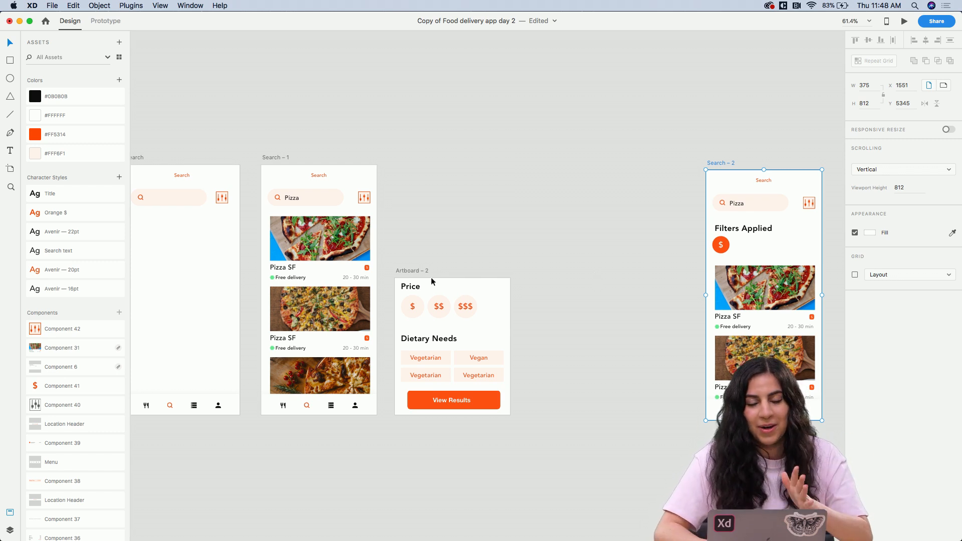
scroll(431, 278, right, 3)
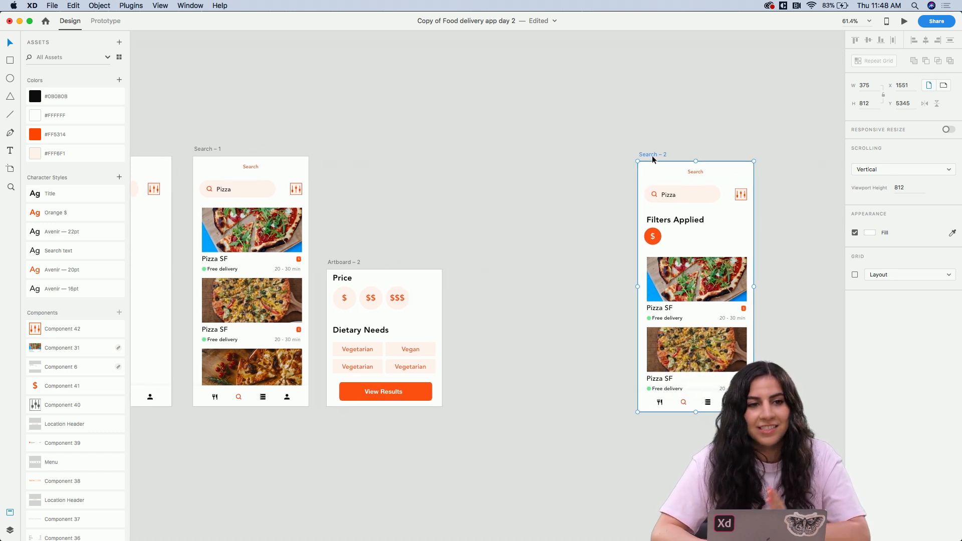
drag(652, 156, 696, 155)
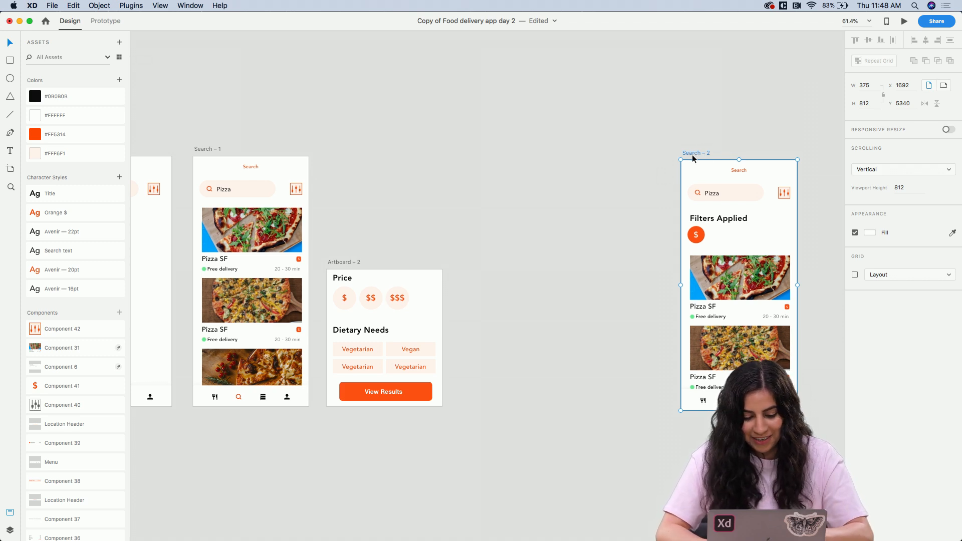
drag(700, 156, 501, 152)
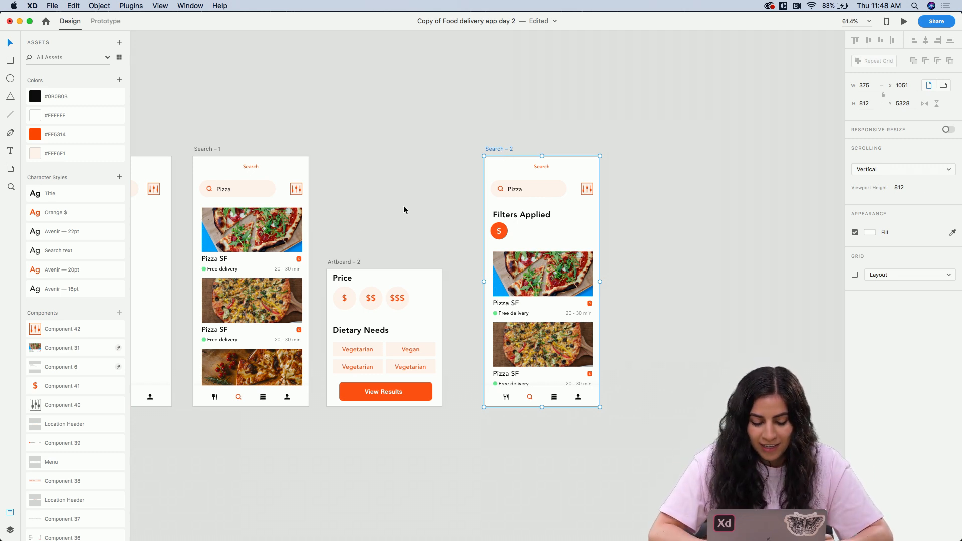
Draw a 375 × 445 white rectangle at X 0, Y 0 covering all of Artboard – 2
scroll(346, 247, down, 2)
click(366, 216)
scroll(366, 217, up, 5)
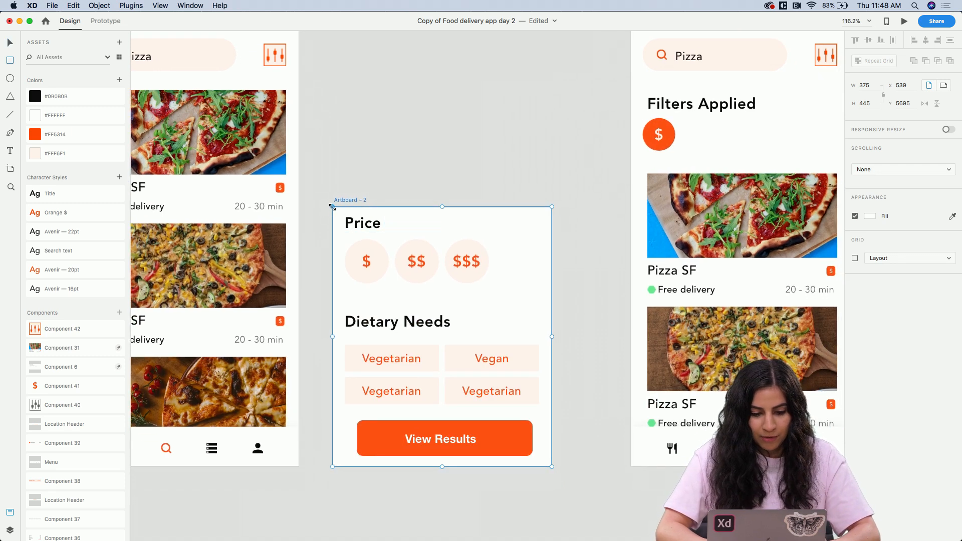
drag(338, 210, 552, 466)
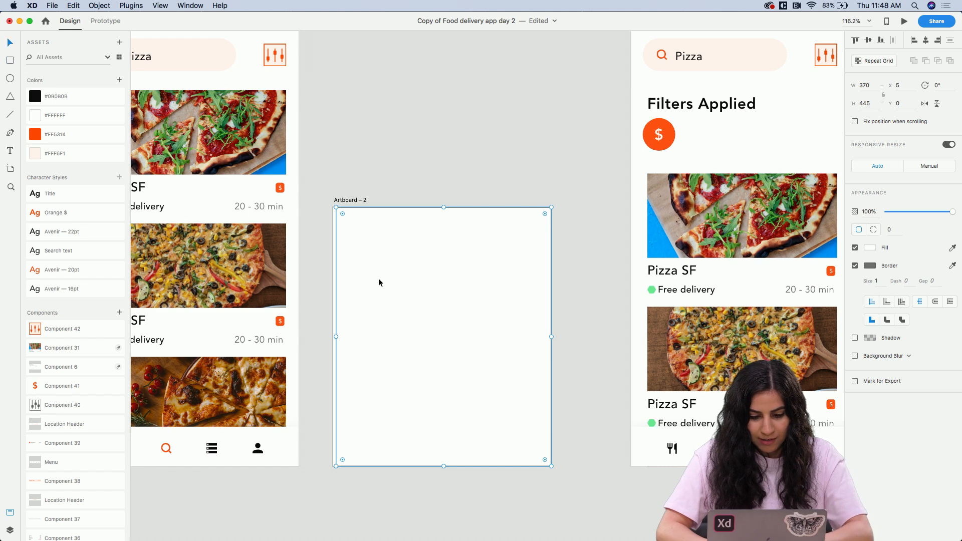
drag(336, 207, 333, 207)
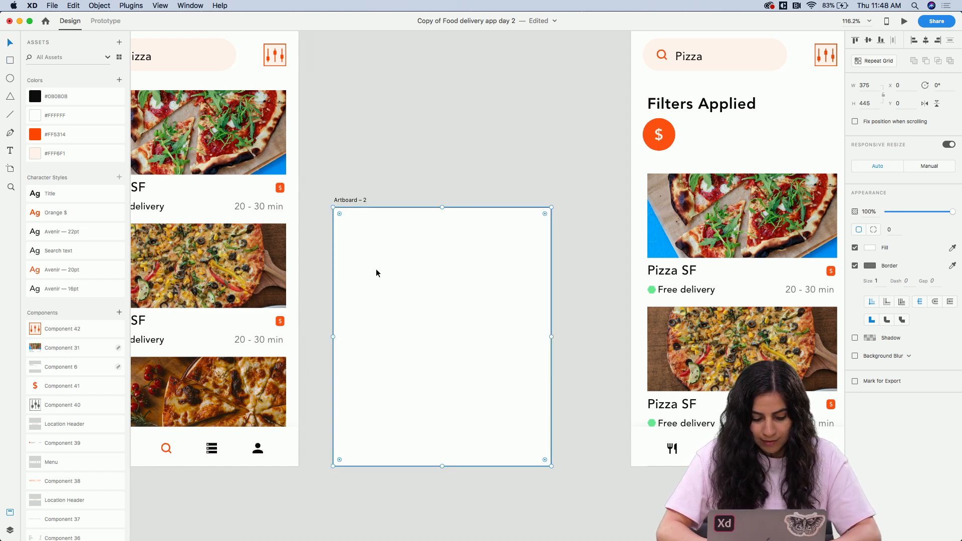
Send the rectangle behind the filter options on Artboard – 2 and group it with all of the artboard's contents
key(super+shift+bracketleft)
key(Escape)
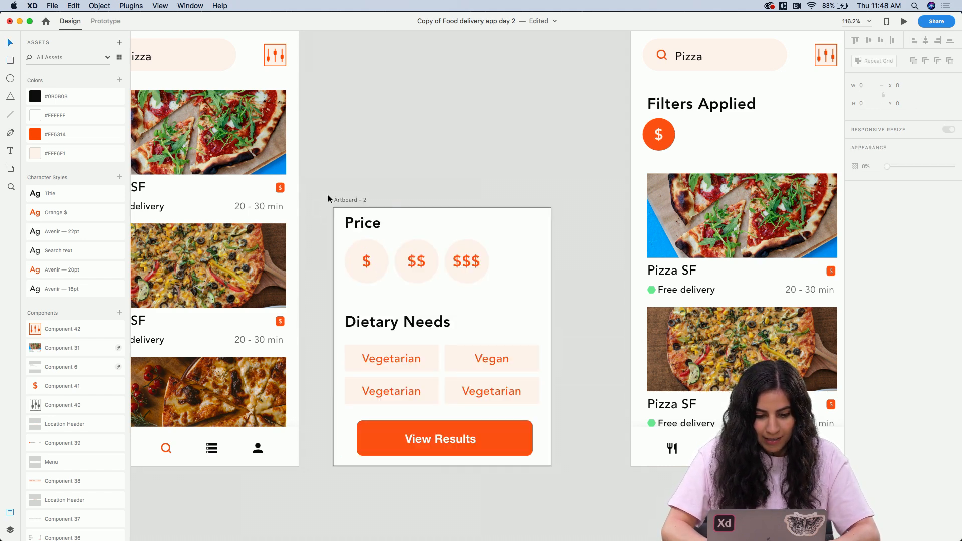
drag(328, 199, 558, 478)
key(super+g)
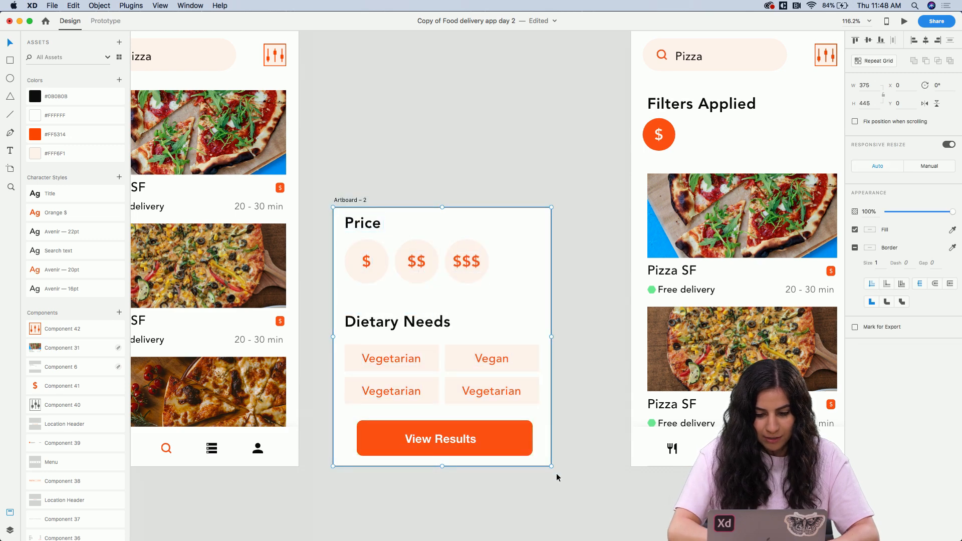
Move the Search – 2 artboard farther from Artboard – 2, to X 1469, Y 5323, making room for another artboard
scroll(531, 355, down, 5)
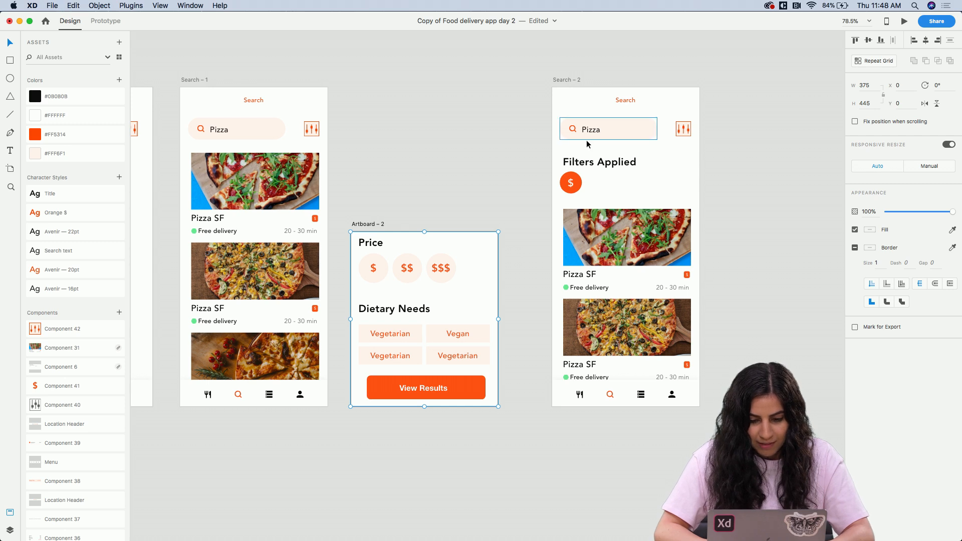
click(566, 88)
scroll(566, 85, right, 2)
scroll(565, 85, down, 1)
scroll(561, 85, right, 2)
scroll(562, 85, up, 1)
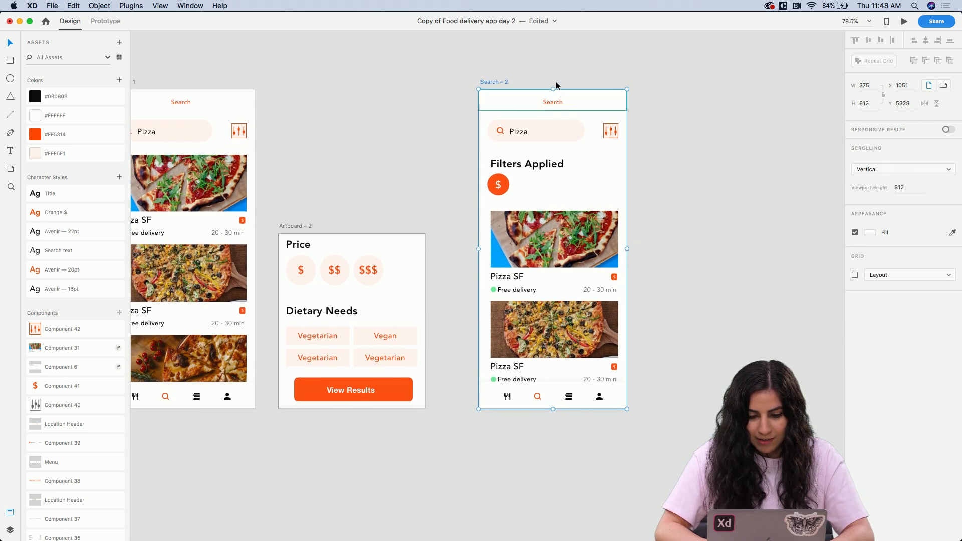
scroll(525, 84, left, 10)
scroll(525, 85, down, 1)
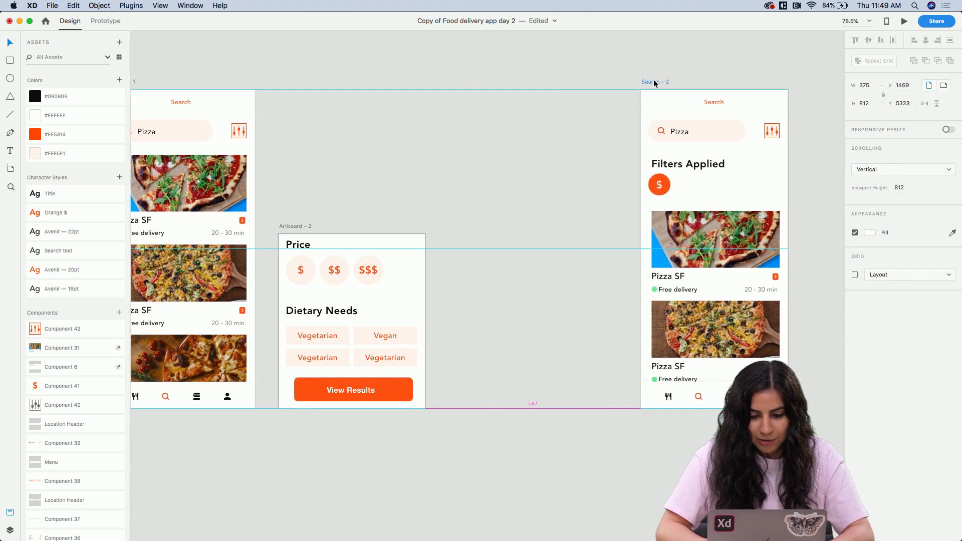
Duplicate the Search – 1 artboard, placing the copy between Artboard – 2 and Search – 2 at X 984, Y 5328
click(319, 74)
click(318, 66)
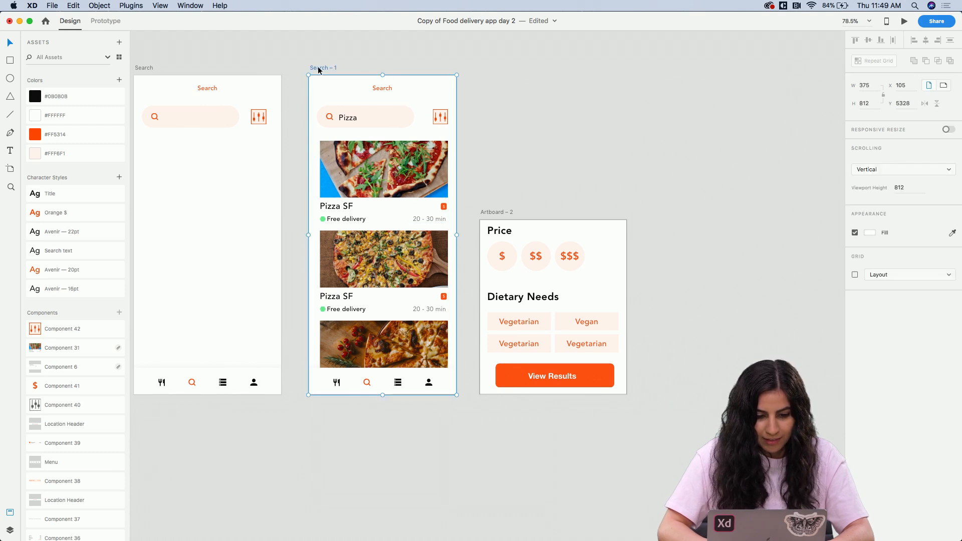
key(super+d)
scroll(317, 66, right, 3)
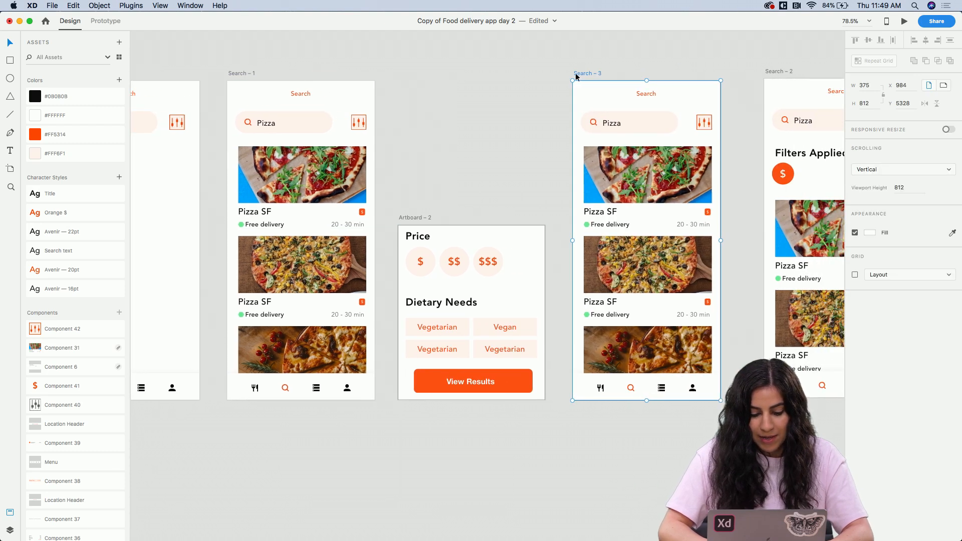
Paste the filter options group onto Search – 3 and position it at X 0, Y 300, just above the navigation bar
key(super+v)
scroll(599, 150, right, 2)
scroll(600, 150, down, 1)
drag(652, 130, 655, 243)
scroll(654, 242, up, 3)
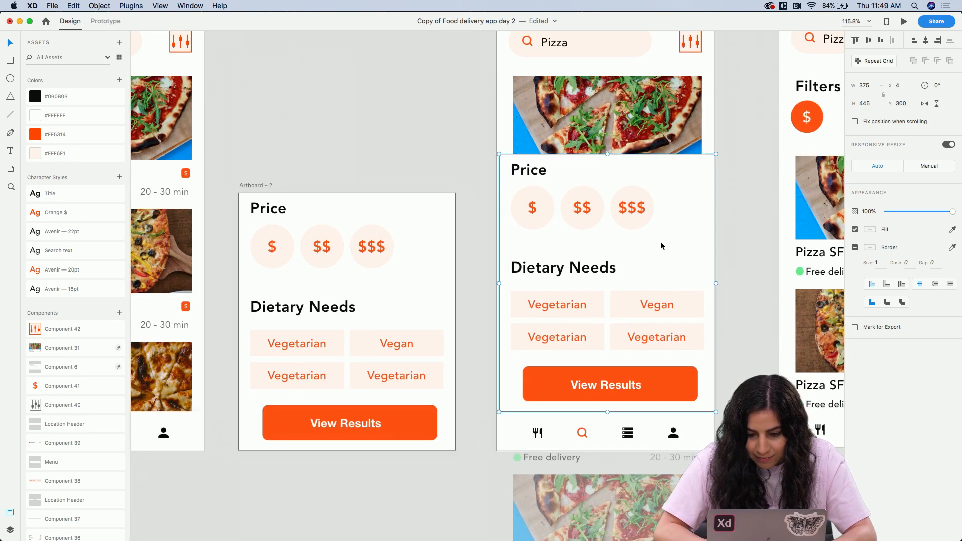
key(Left)
key(Left)
key(Left)
key(Left)
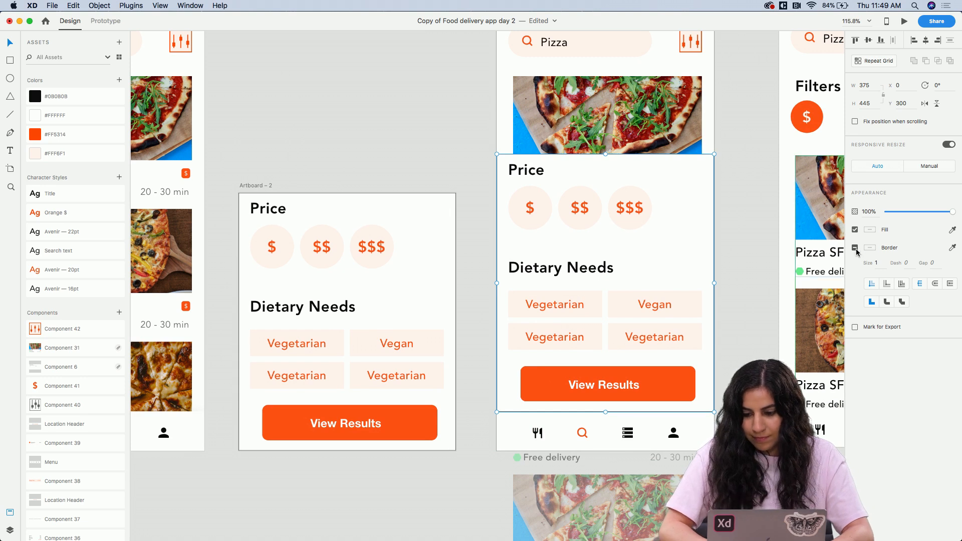
Remove the border from the filter group's background rectangle on both Search – 3 and Artboard – 2
double_click(692, 217)
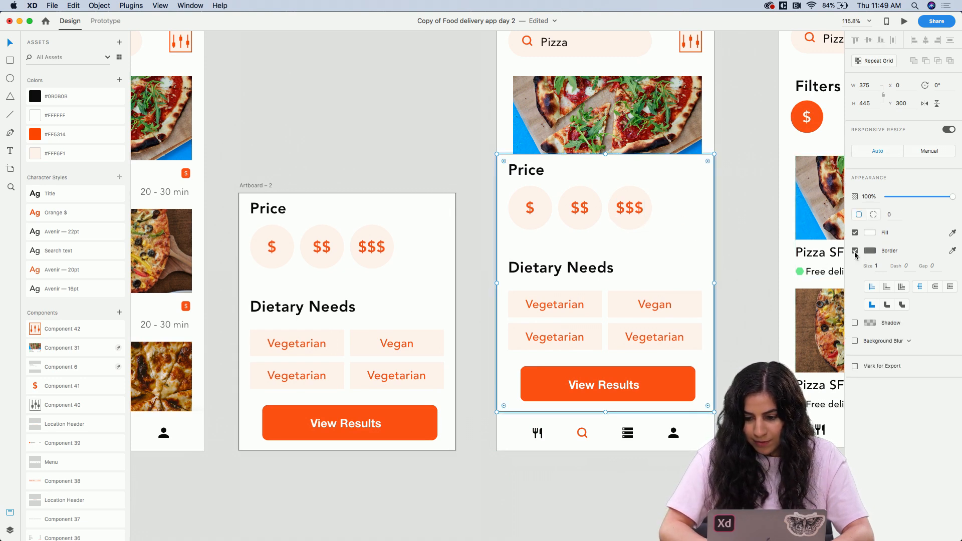
click(856, 251)
click(412, 261)
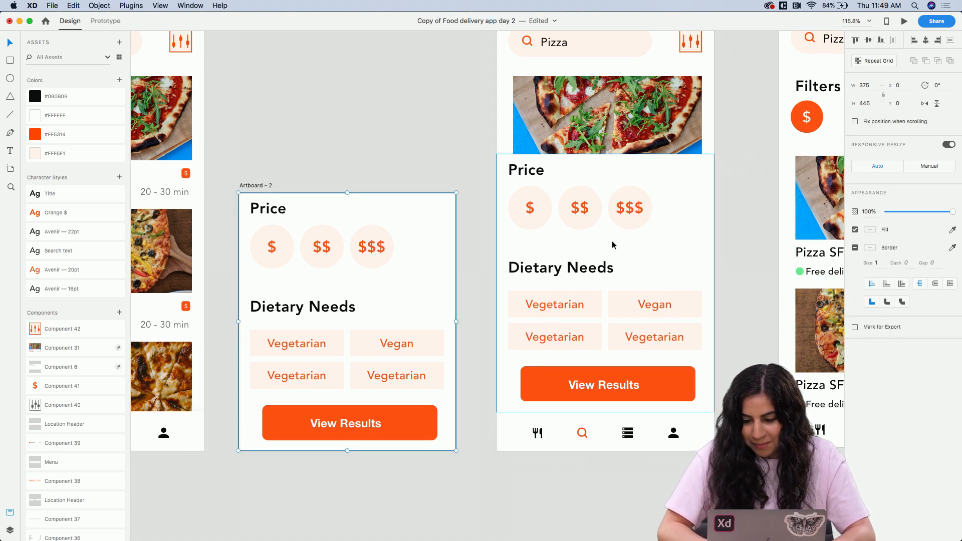
double_click(431, 242)
click(855, 250)
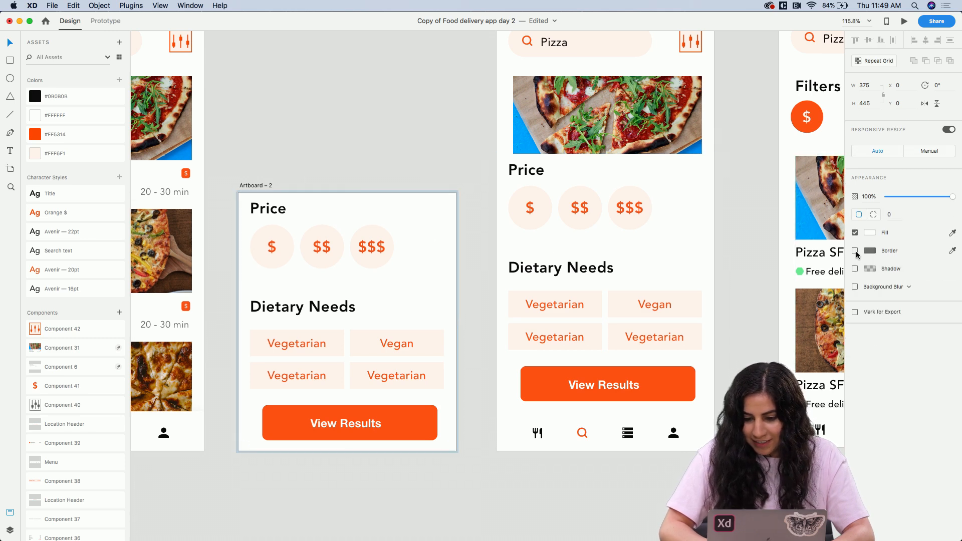
Fill the first Price circle on Search – 3 with #FF5314 and color its $ #FFF6F1
scroll(453, 222, down, 4)
click(448, 167)
double_click(511, 215)
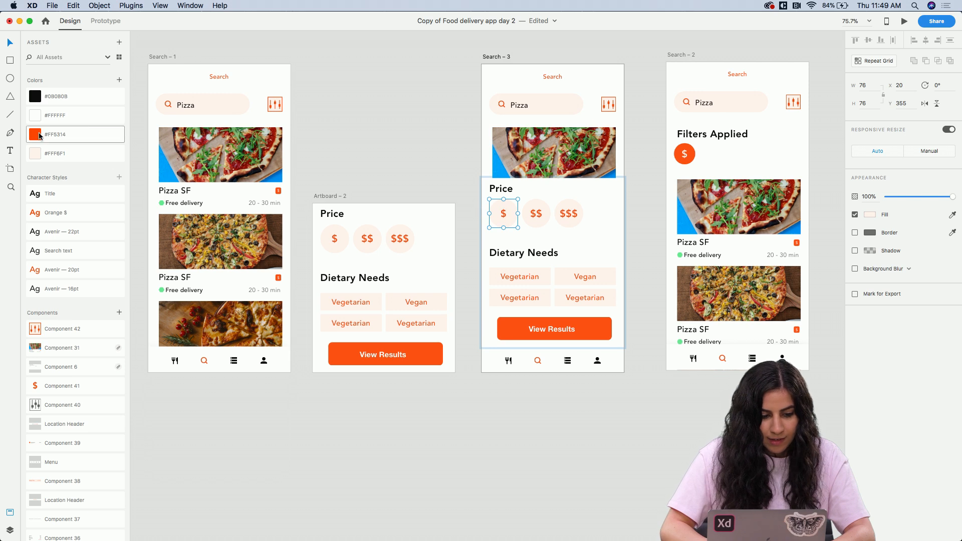
click(39, 135)
click(508, 225)
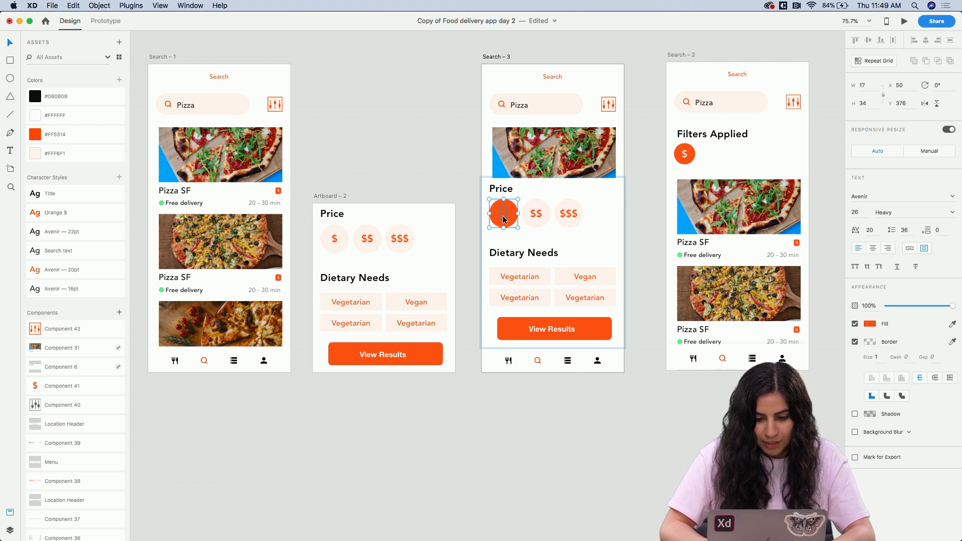
click(123, 147)
click(411, 171)
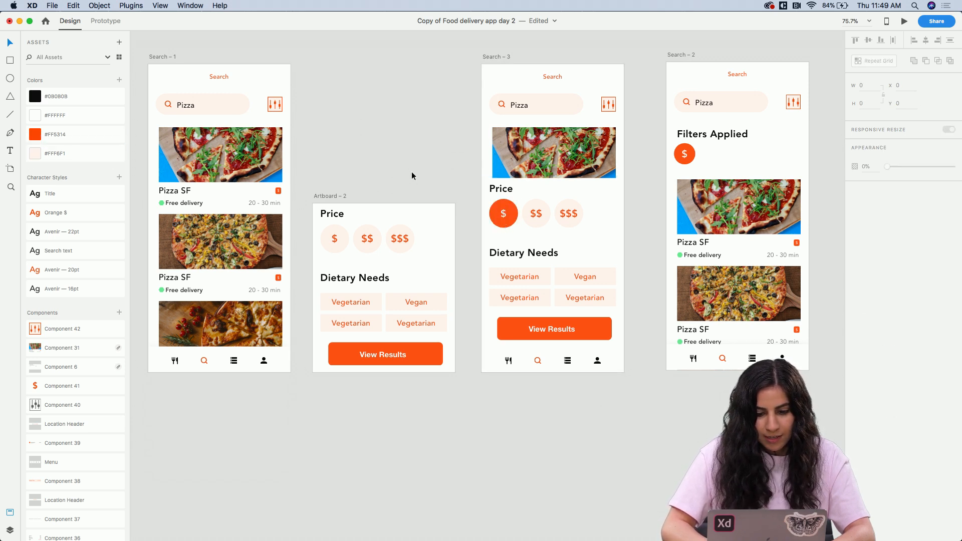
Link the search bar on the Search artboard to Search – 1 with a Tap trigger, Auto-Animate and Ease In easing
scroll(384, 182, down, 3)
click(105, 21)
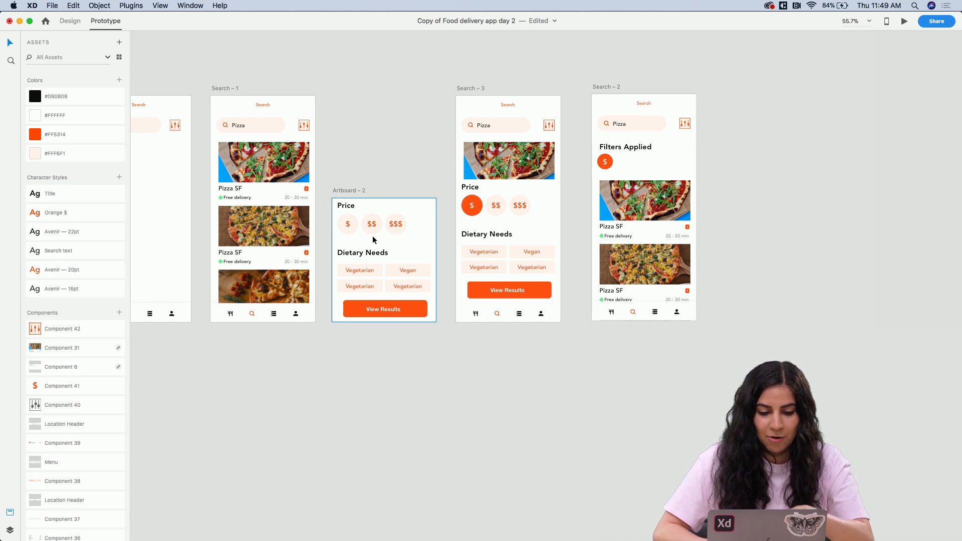
scroll(372, 239, left, 2)
scroll(373, 240, left, 4)
click(275, 127)
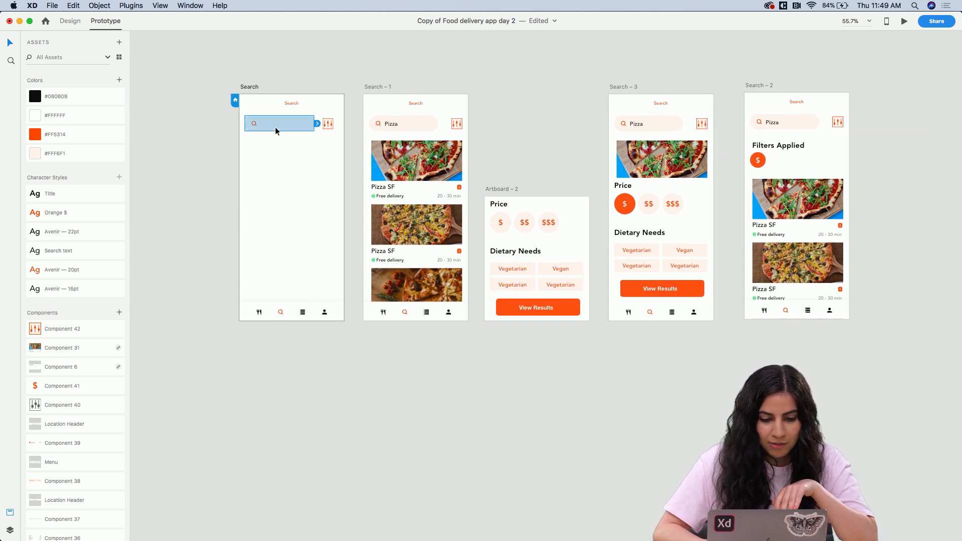
scroll(276, 128, up, 5)
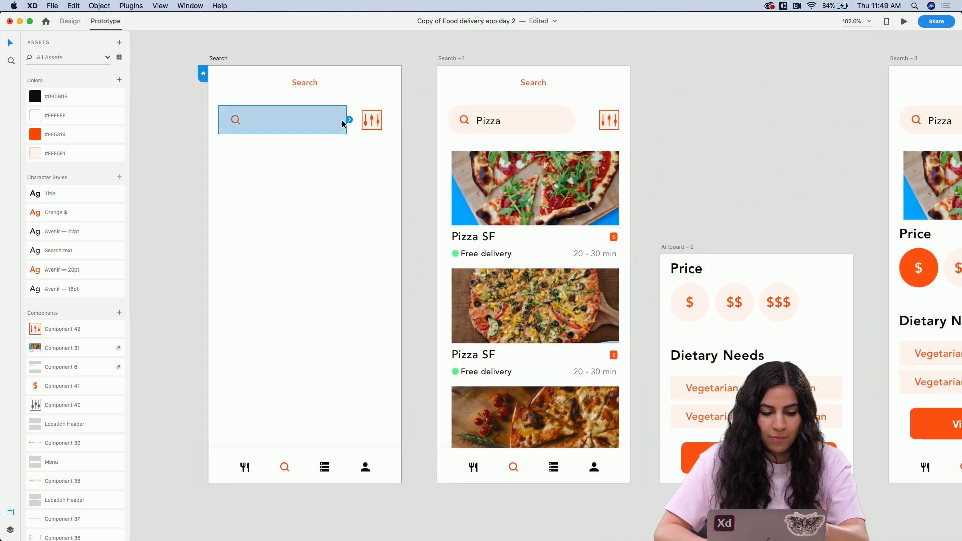
drag(350, 122, 477, 121)
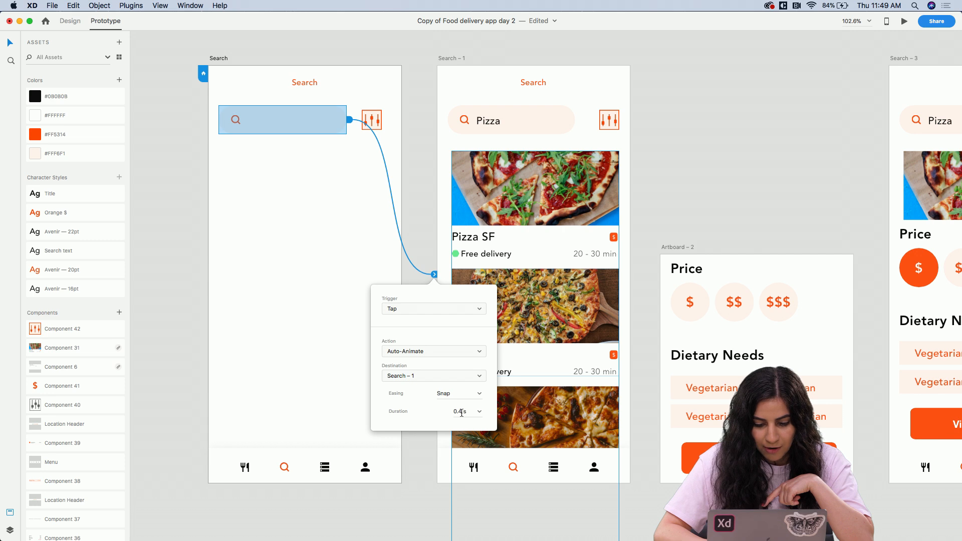
click(479, 395)
click(453, 422)
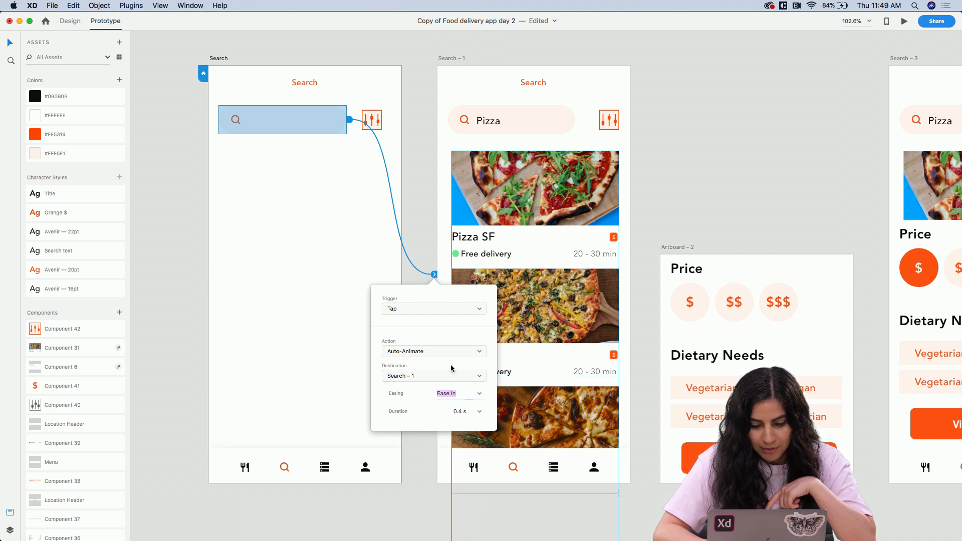
click(678, 151)
Link the filter icon on Search – 1 to Artboard – 2 as an Overlay, positioned just above the navigation bar
scroll(678, 151, right, 4)
scroll(678, 151, down, 2)
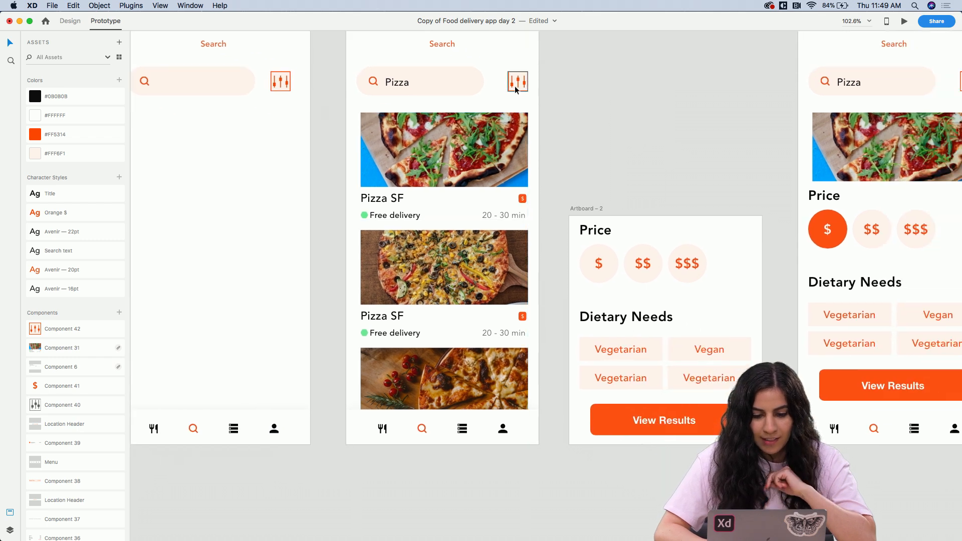
click(515, 86)
scroll(516, 86, right, 4)
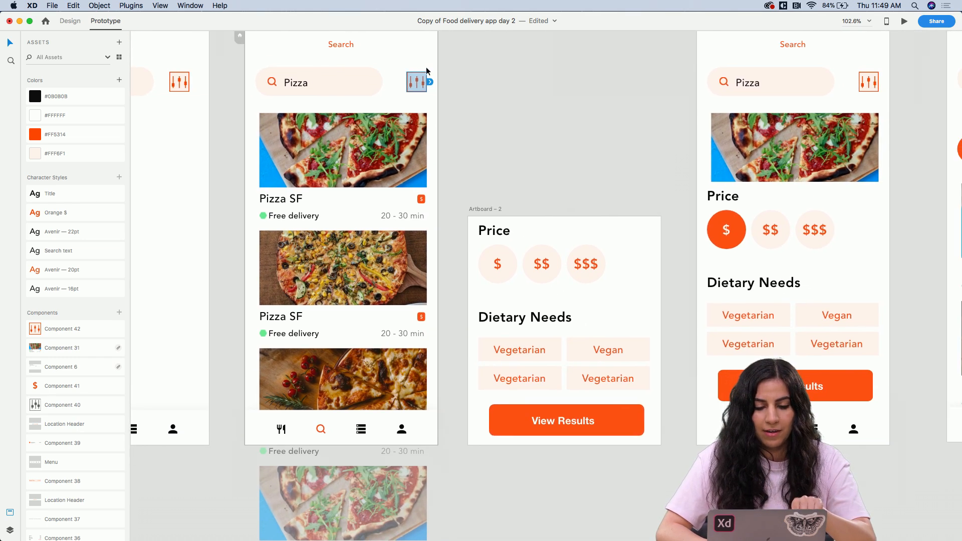
drag(431, 83, 476, 223)
click(462, 407)
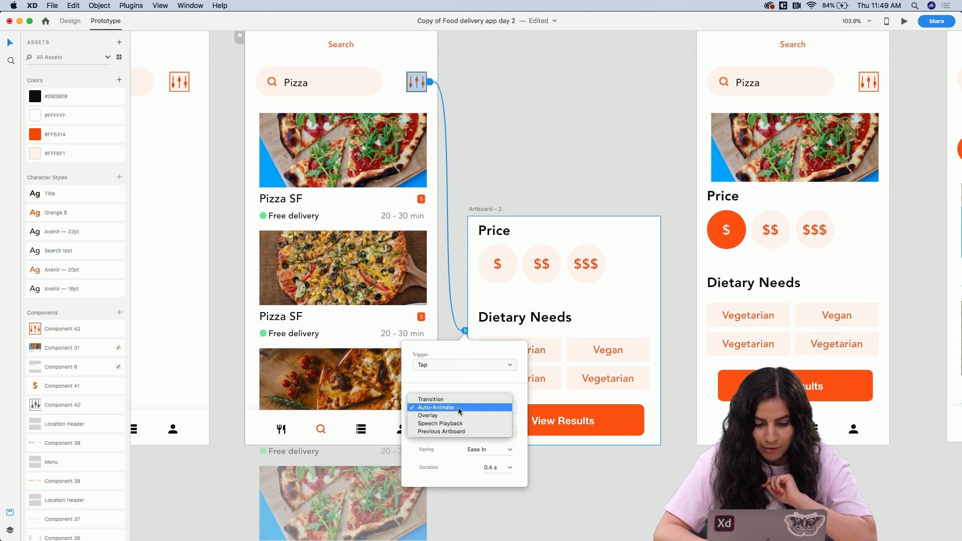
click(452, 418)
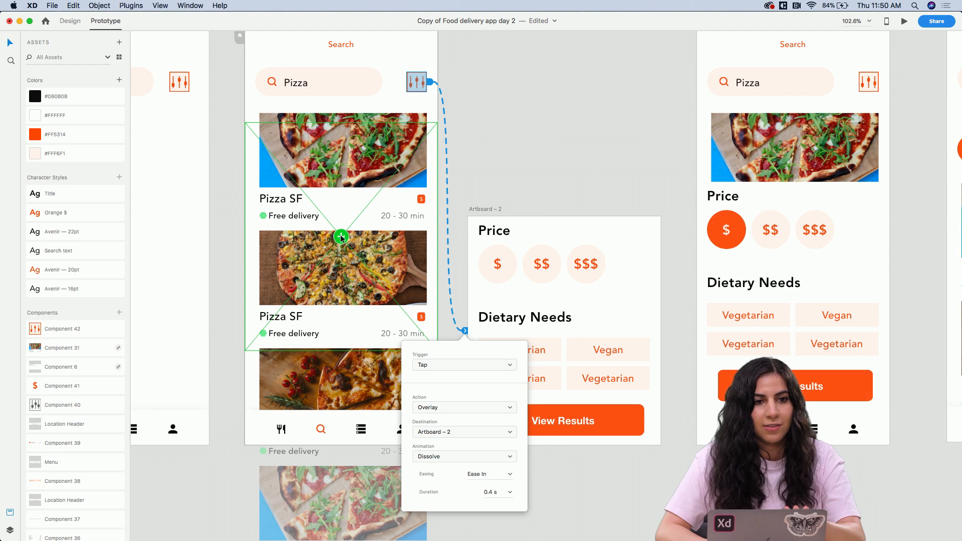
drag(341, 237, 340, 296)
Link the $ circle on Artboard – 2 to Search – 3 on Tap with Auto-Animate, easing None and duration 0 s
scroll(341, 297, right, 5)
scroll(341, 297, down, 3)
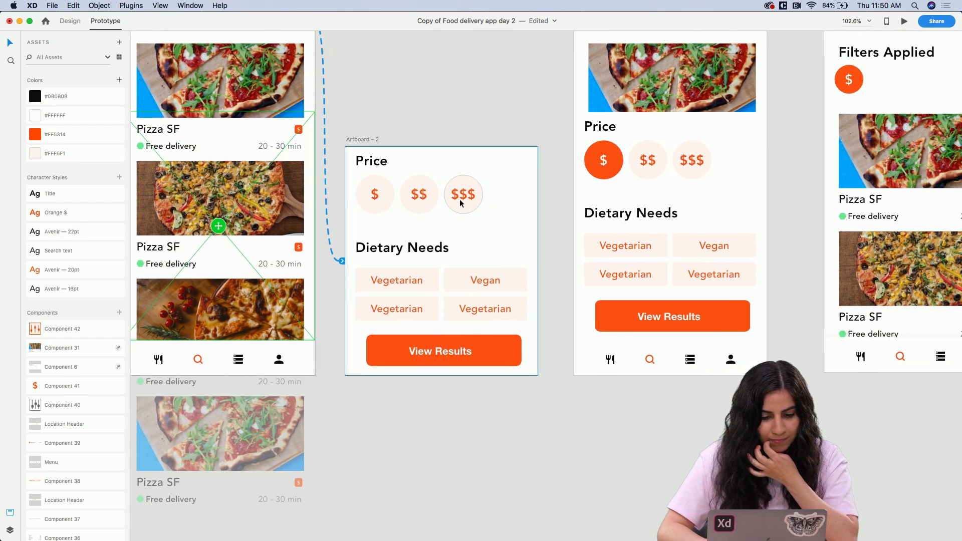
click(474, 236)
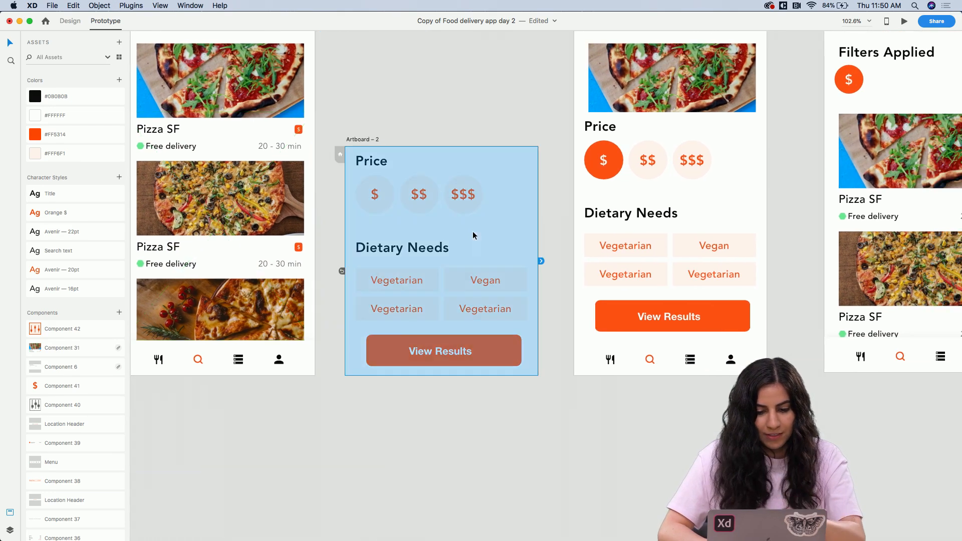
click(388, 196)
drag(401, 197, 581, 131)
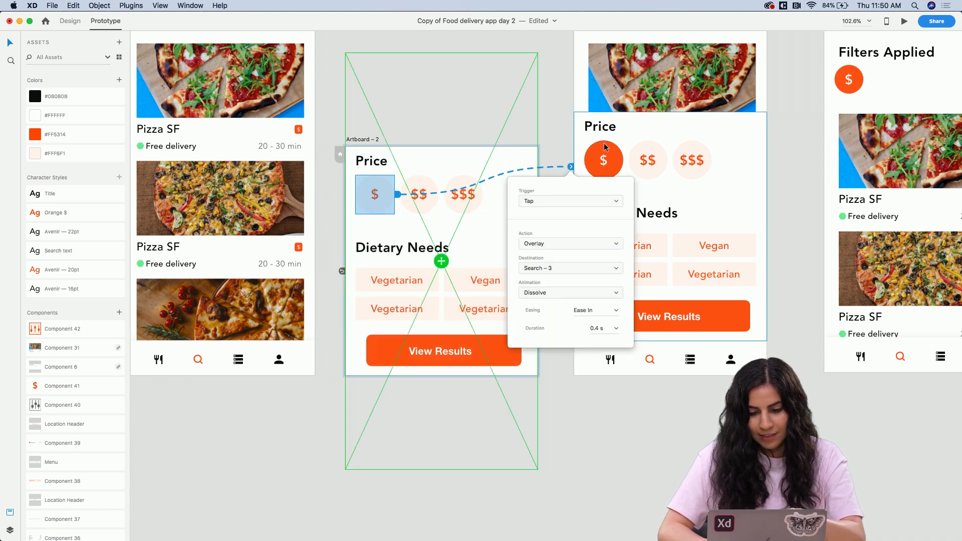
click(554, 244)
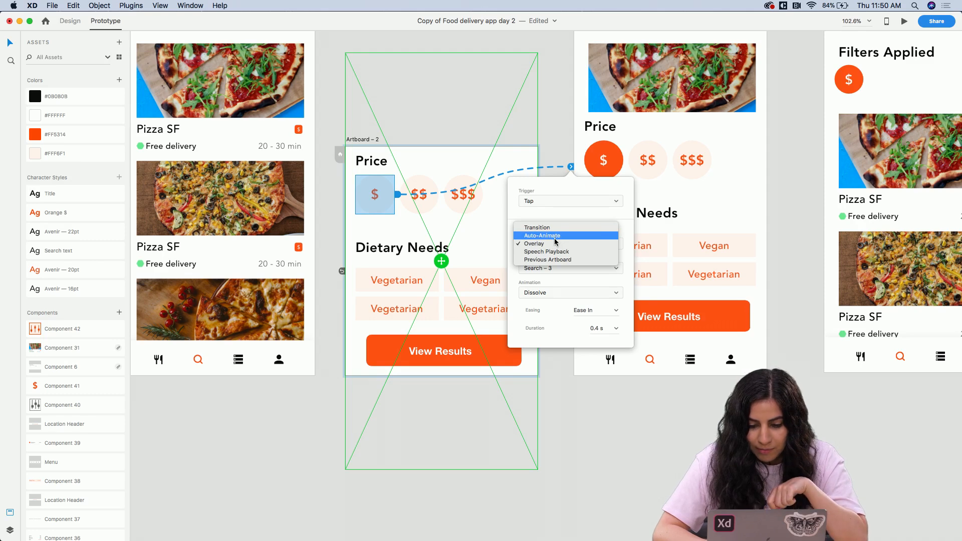
click(555, 237)
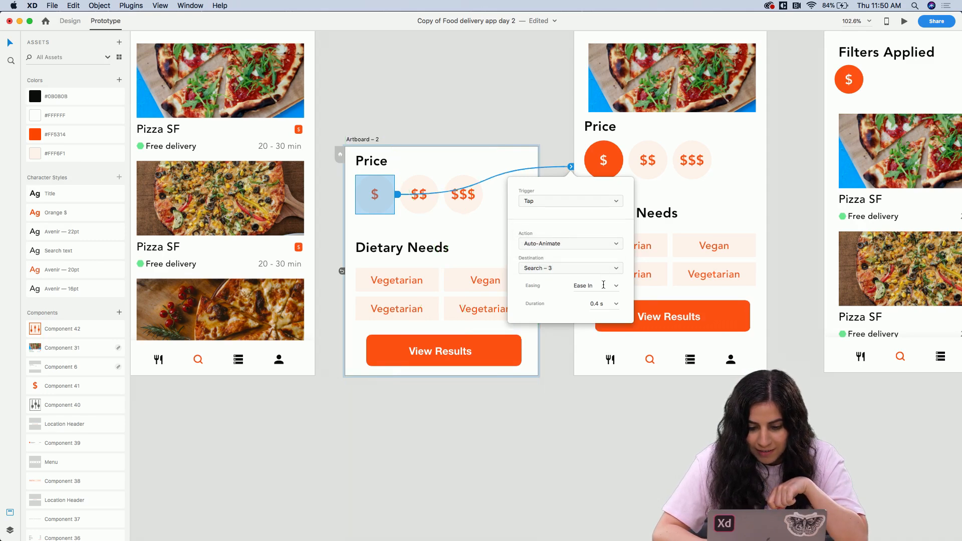
click(612, 290)
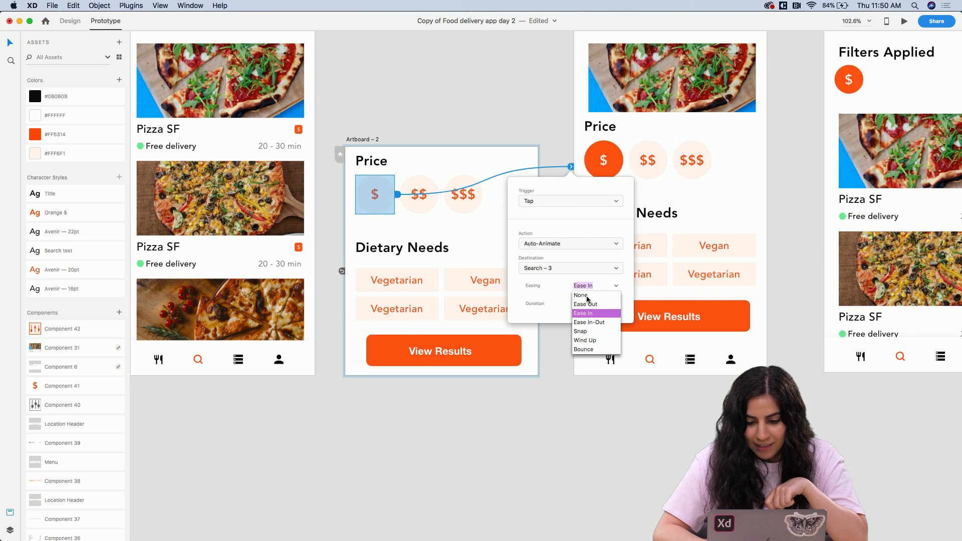
click(588, 296)
click(609, 303)
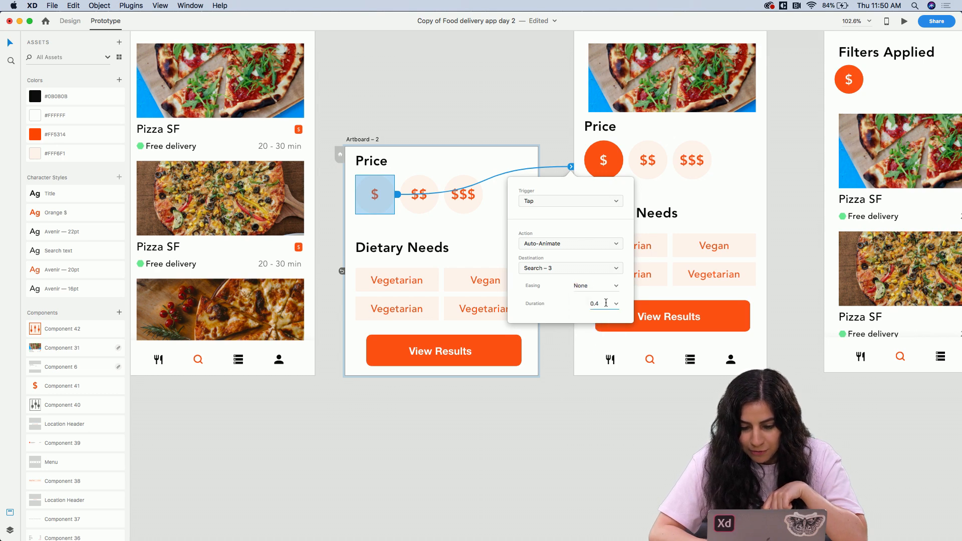
text(0 s)
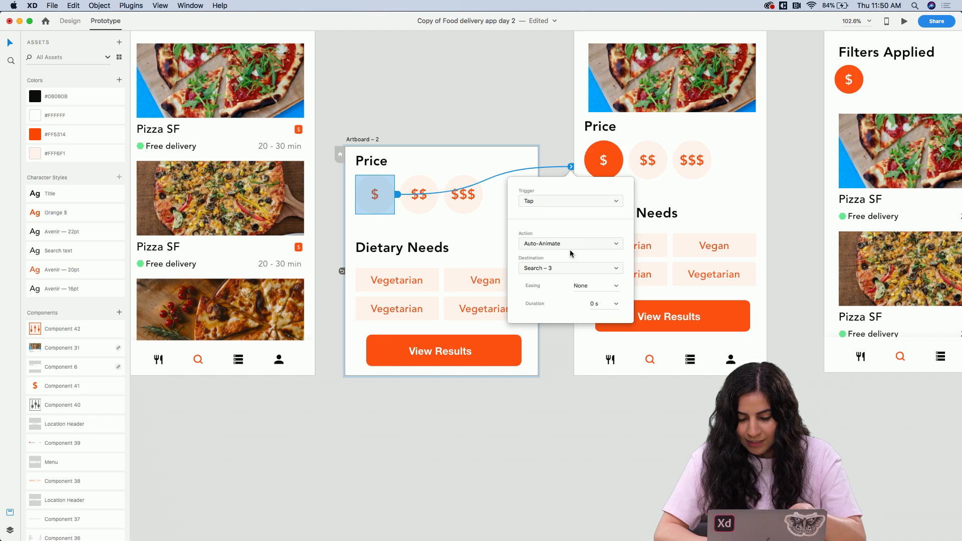
Copy the filter options group from Search – 3 onto Search – 2 and move it down below the artboard to Y 788
click(682, 195)
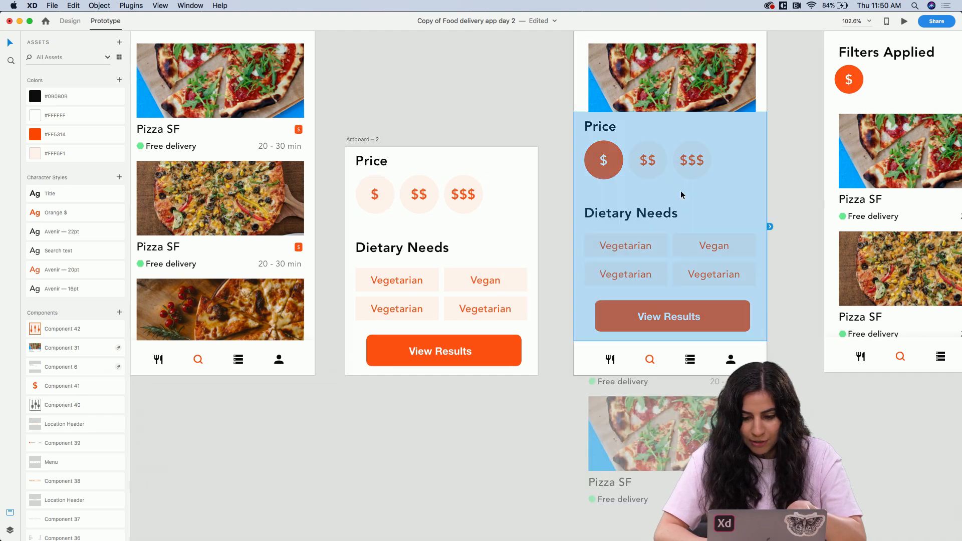
scroll(571, 195, down, 5)
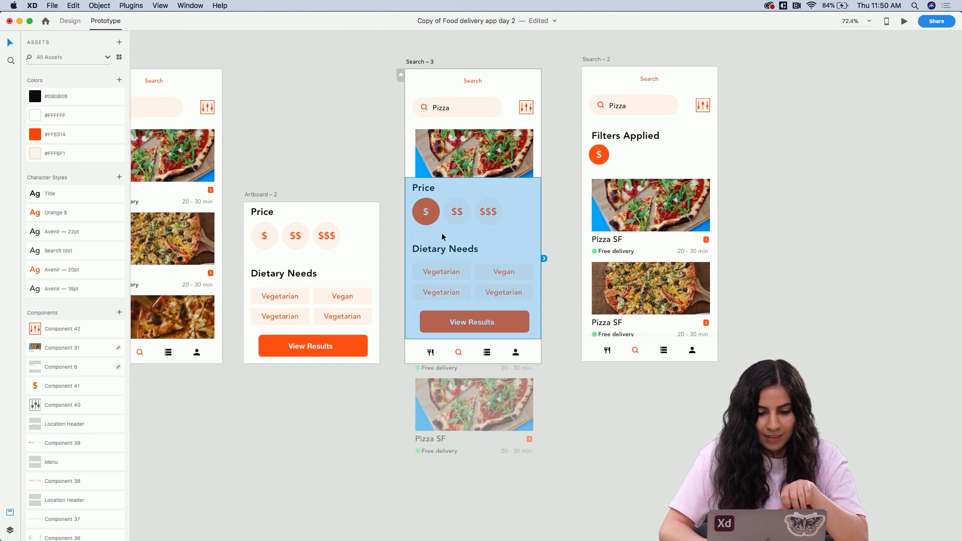
scroll(519, 232, down, 1)
scroll(518, 232, right, 1)
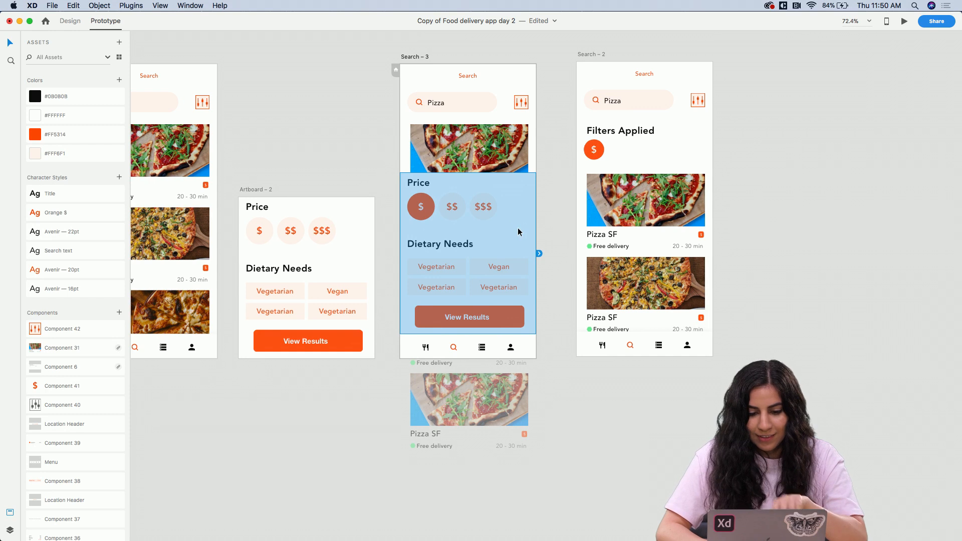
scroll(515, 233, left, 2)
scroll(514, 233, down, 1)
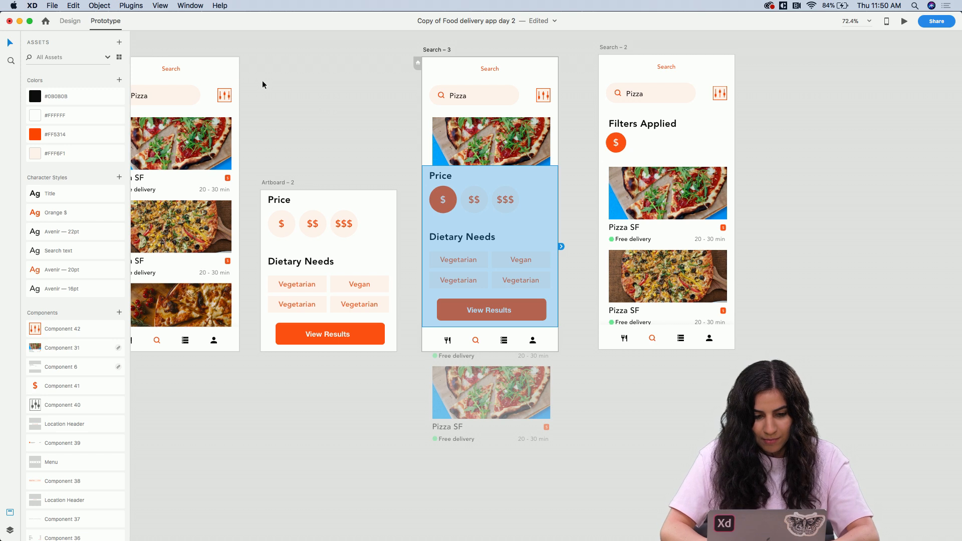
click(70, 21)
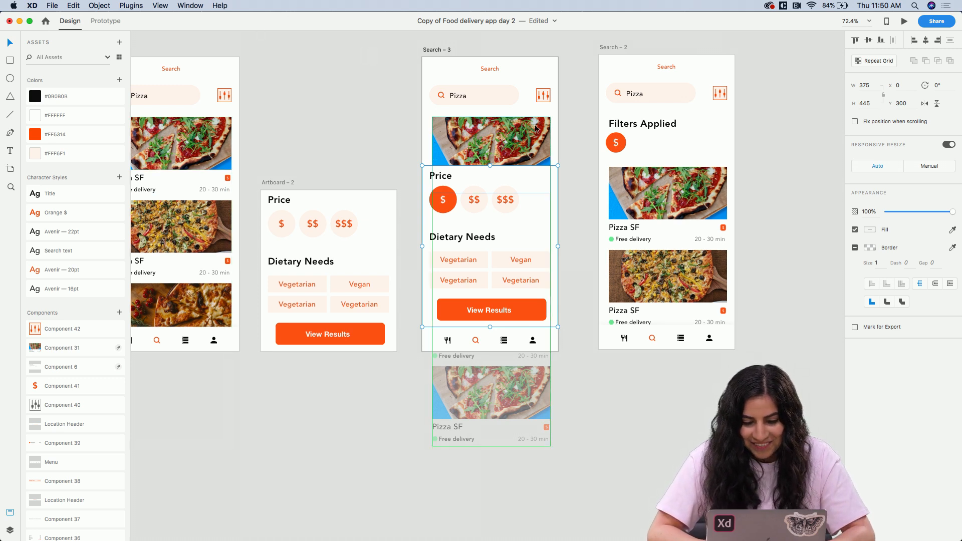
scroll(535, 128, right, 3)
click(563, 62)
key(super+v)
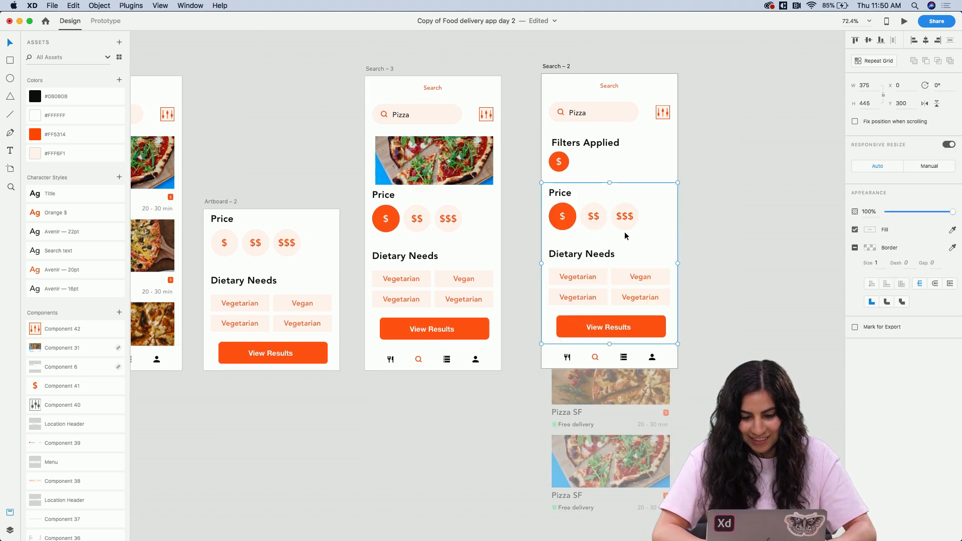
drag(624, 233, 627, 413)
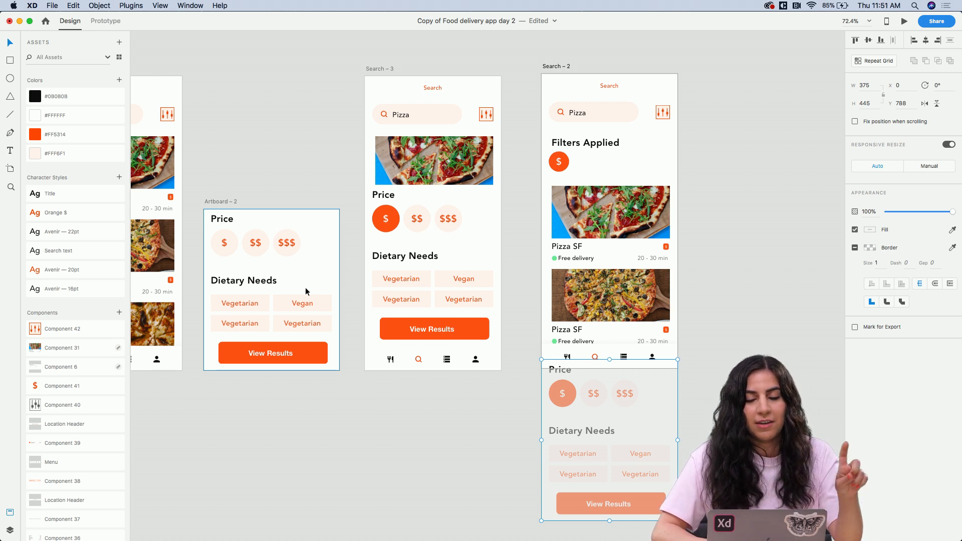
Reduce the opacity of the filter group placed below Search – 2 to 0%
scroll(296, 253, left, 3)
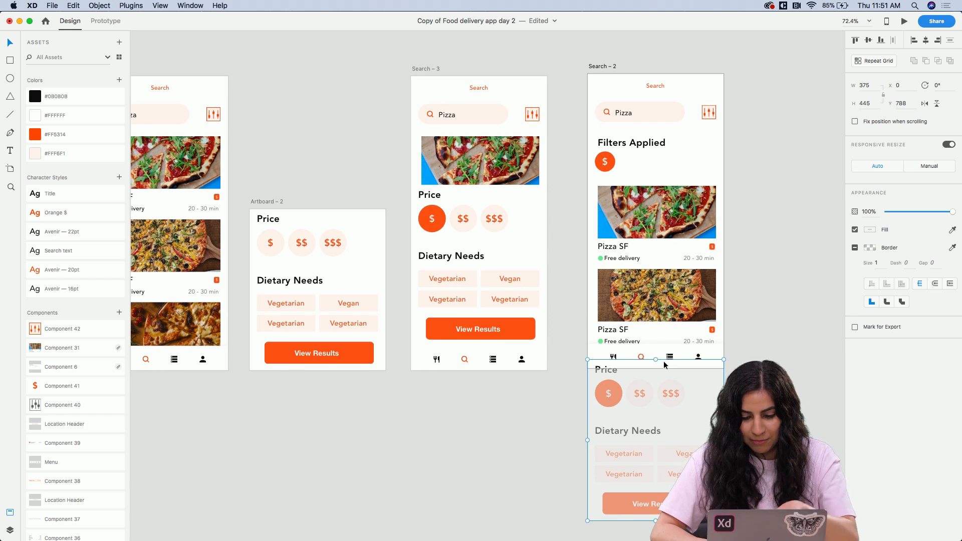
drag(952, 211, 888, 212)
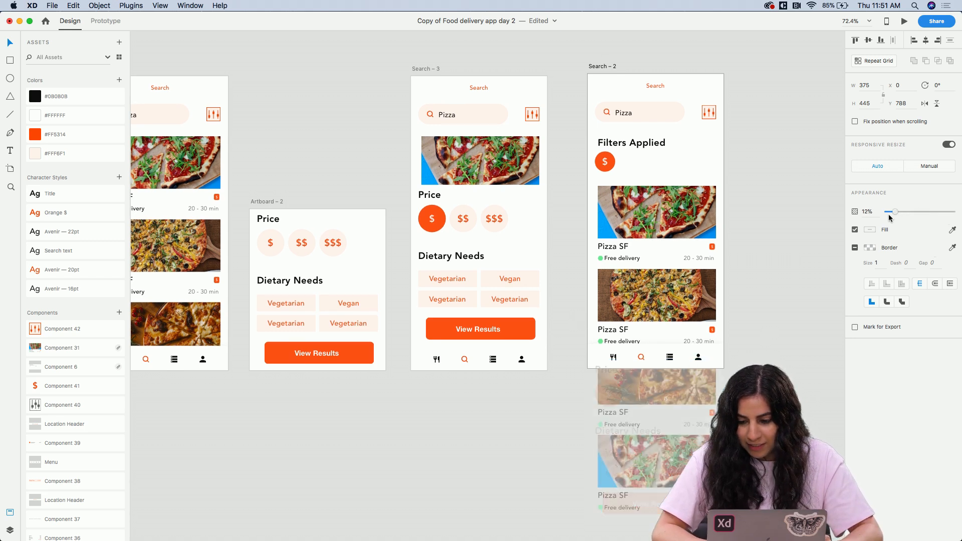
scroll(502, 404, left, 5)
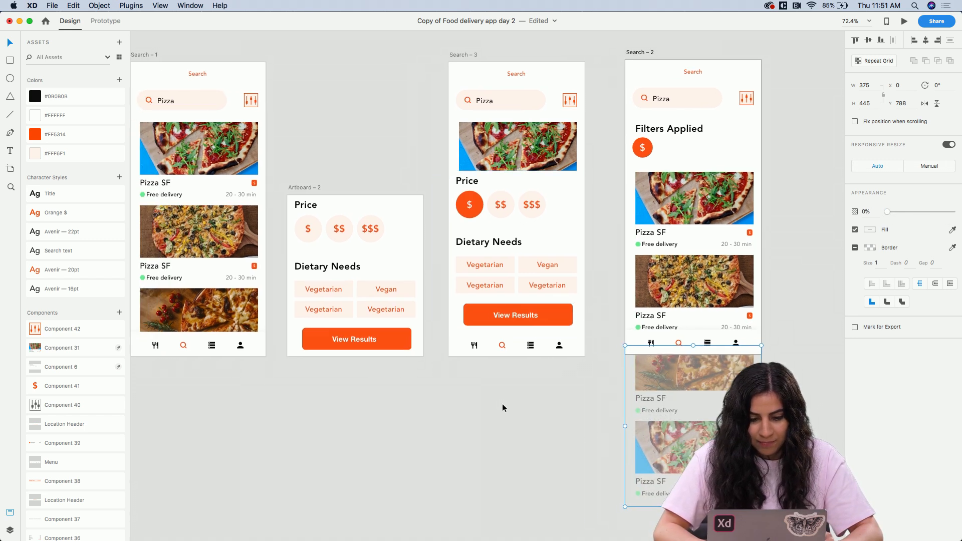
scroll(502, 404, down, 2)
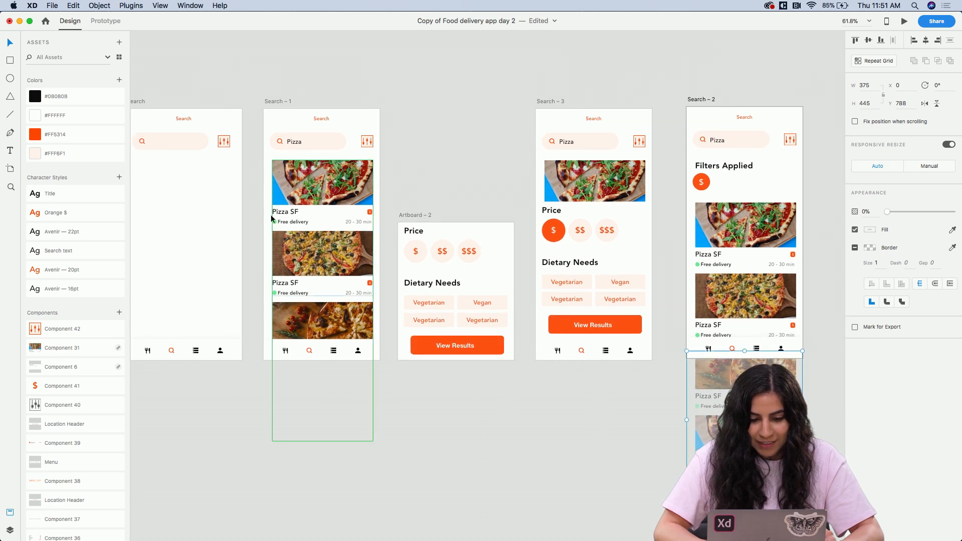
Link the View Results button on Search – 3 to Search – 2 on Tap with Auto-Animate, Ease In easing and a 0.3 s duration
click(278, 101)
click(105, 20)
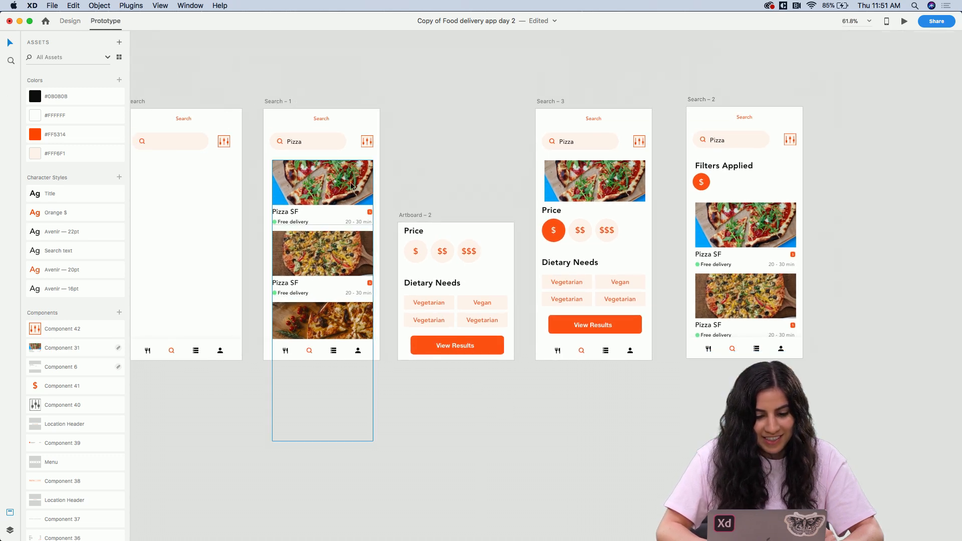
click(414, 253)
click(554, 232)
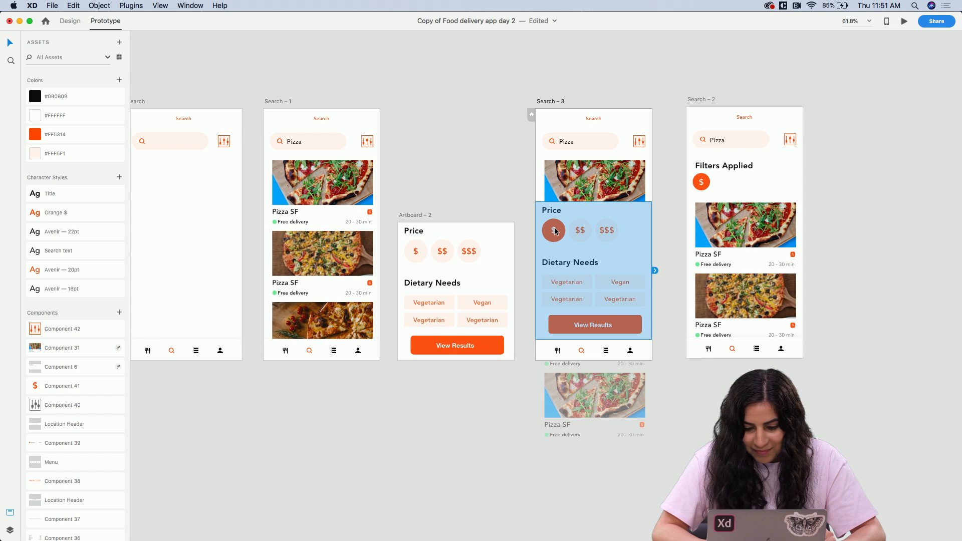
double_click(620, 326)
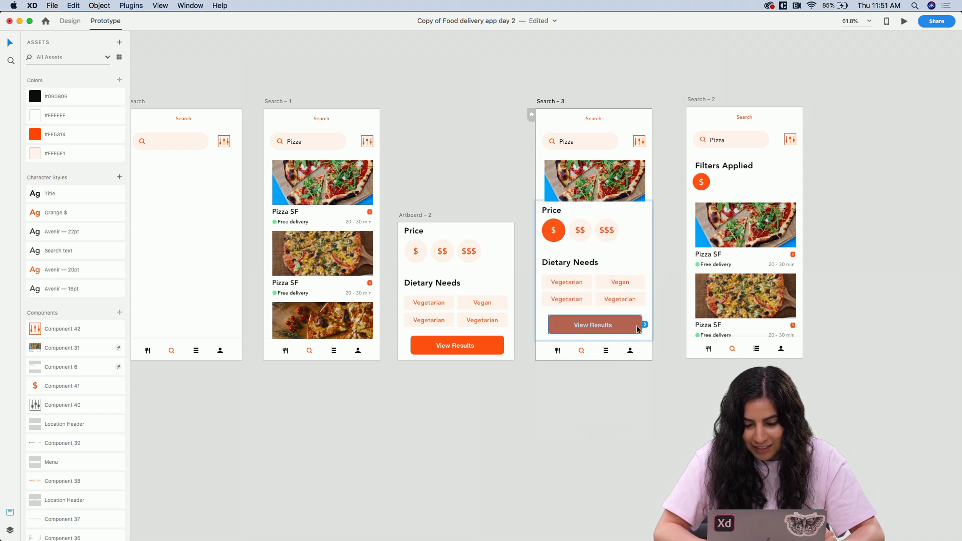
drag(646, 325, 708, 230)
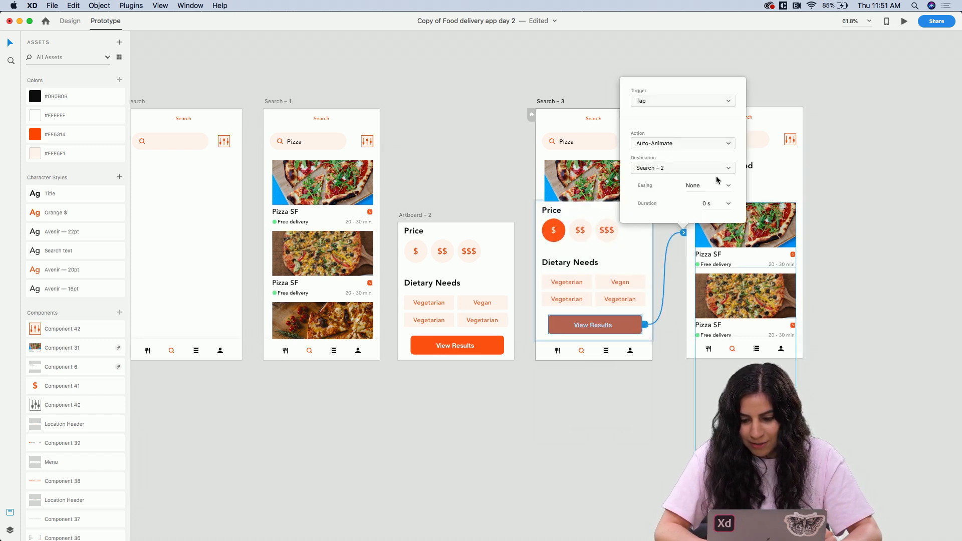
click(730, 187)
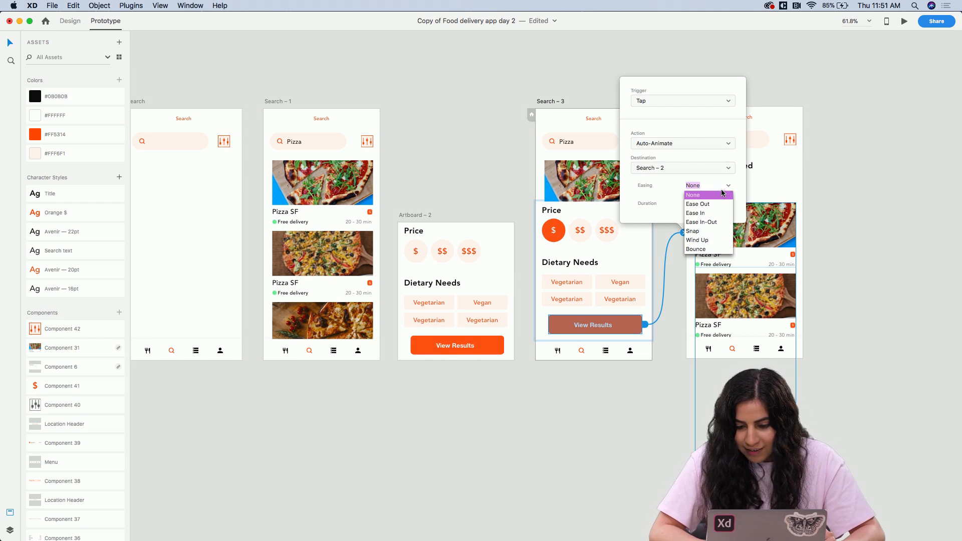
click(703, 216)
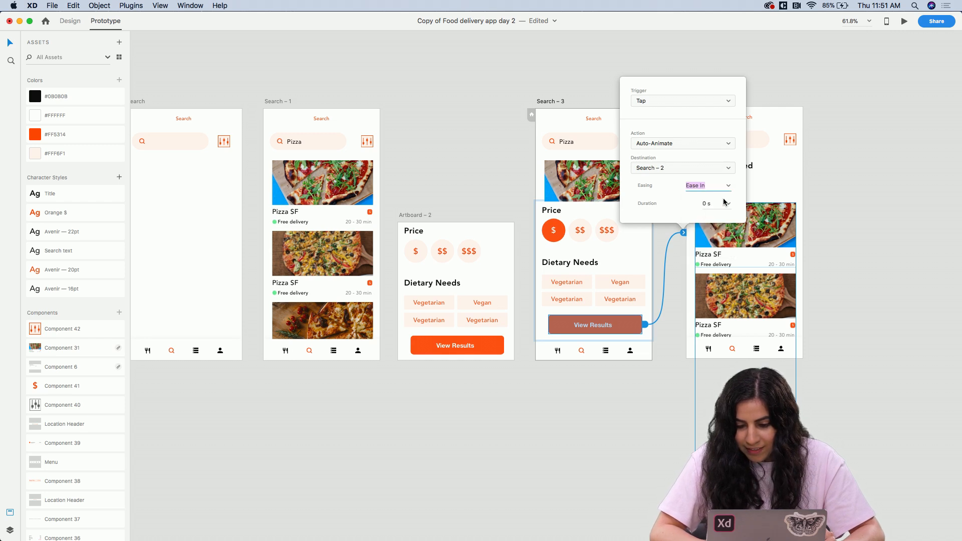
click(692, 202)
text(.32)
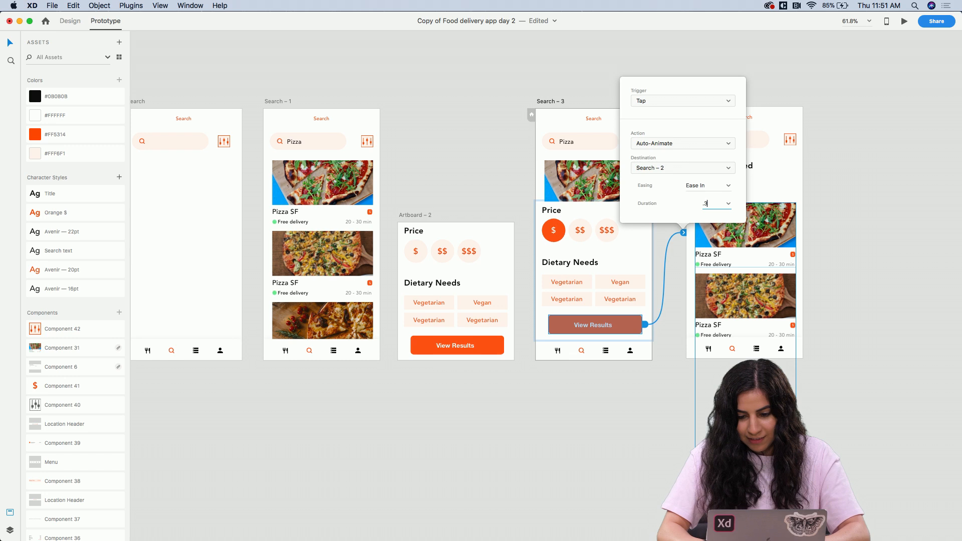
Apply the duration entered for the View Results link and close its interaction settings
key(Return)
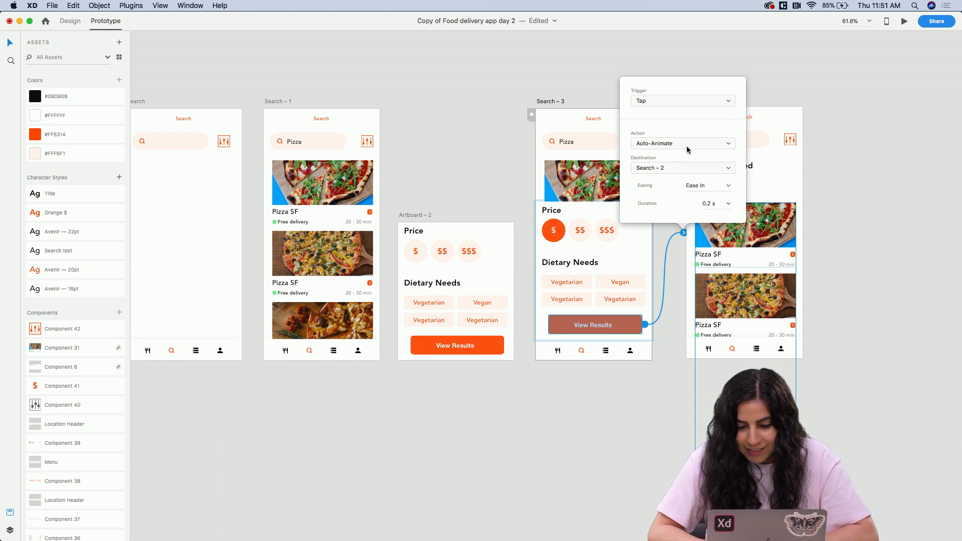
click(804, 121)
scroll(463, 143, left, 2)
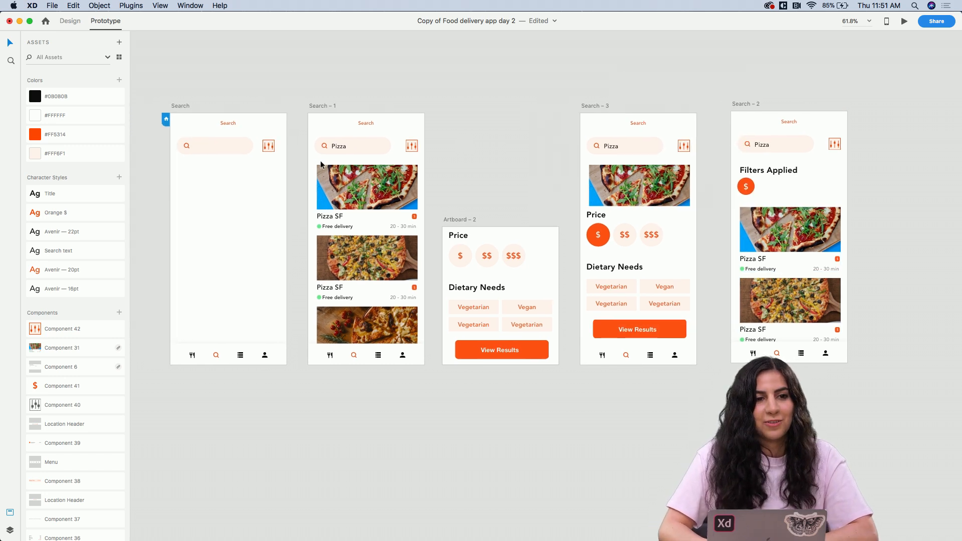
Preview the prototype from the Search artboard and trigger the pizza results through the search field
click(233, 206)
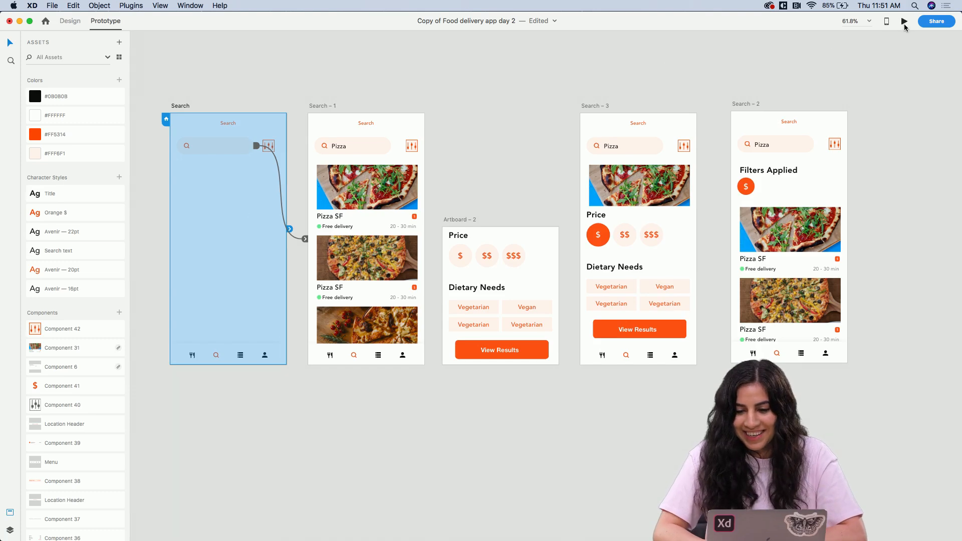
click(905, 21)
click(494, 193)
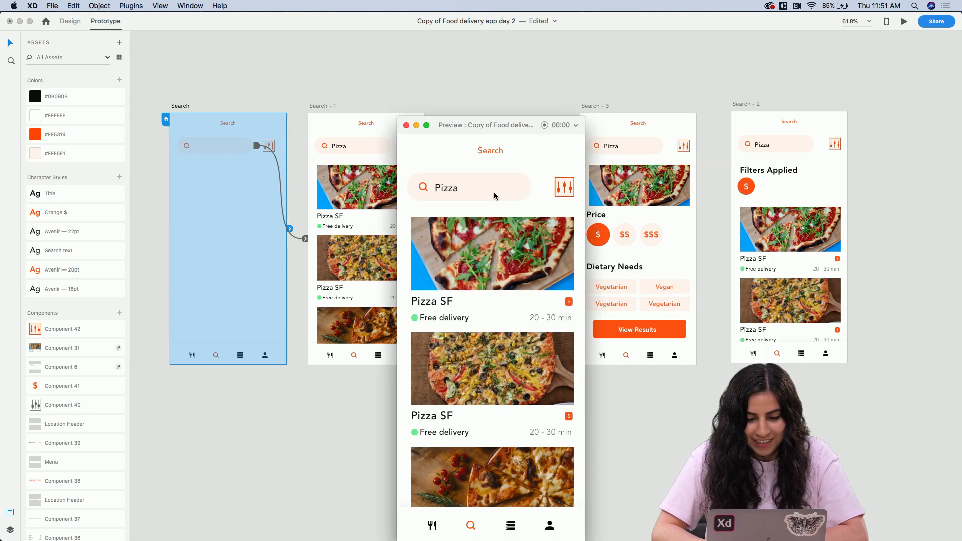
click(564, 186)
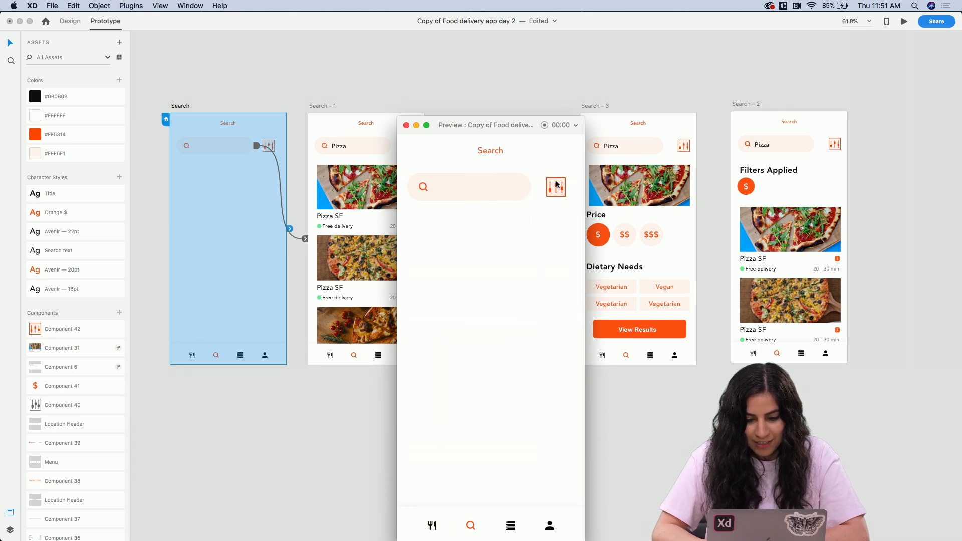
click(471, 194)
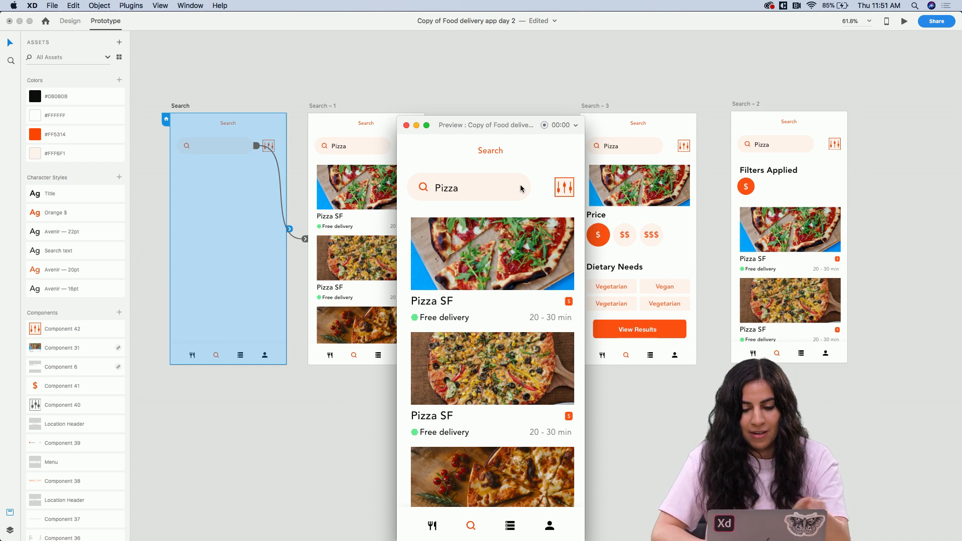
Test the filter overlay in the preview by choosing the $ price and dismissing the overlay
click(567, 192)
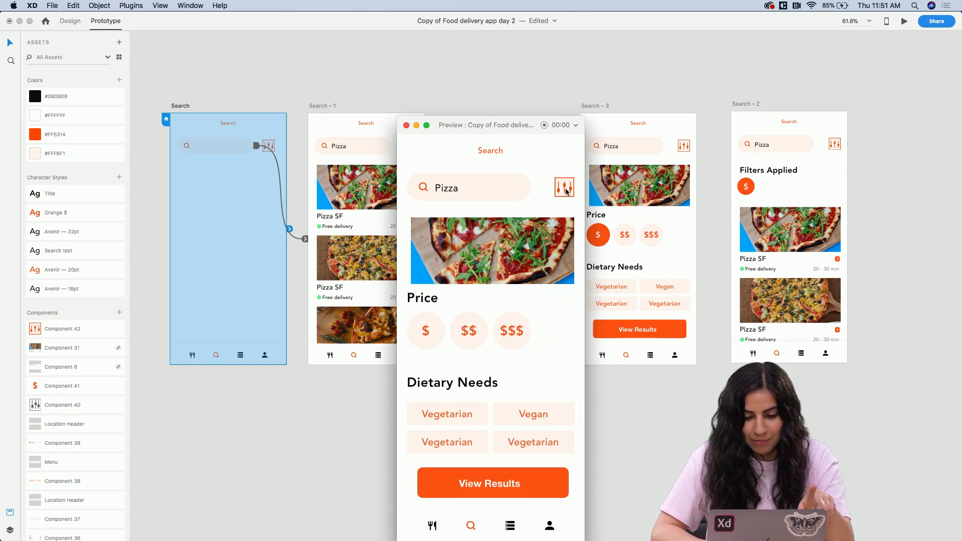
click(427, 335)
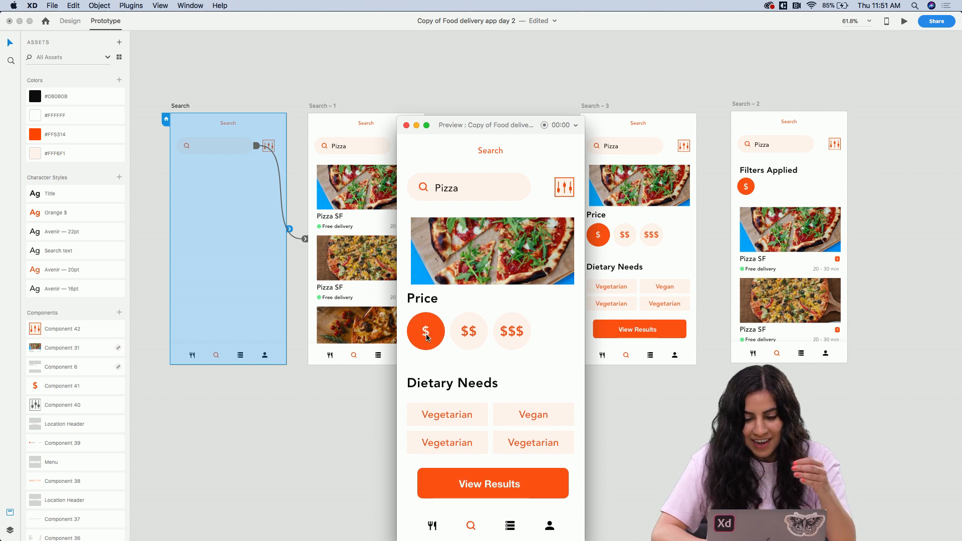
click(520, 286)
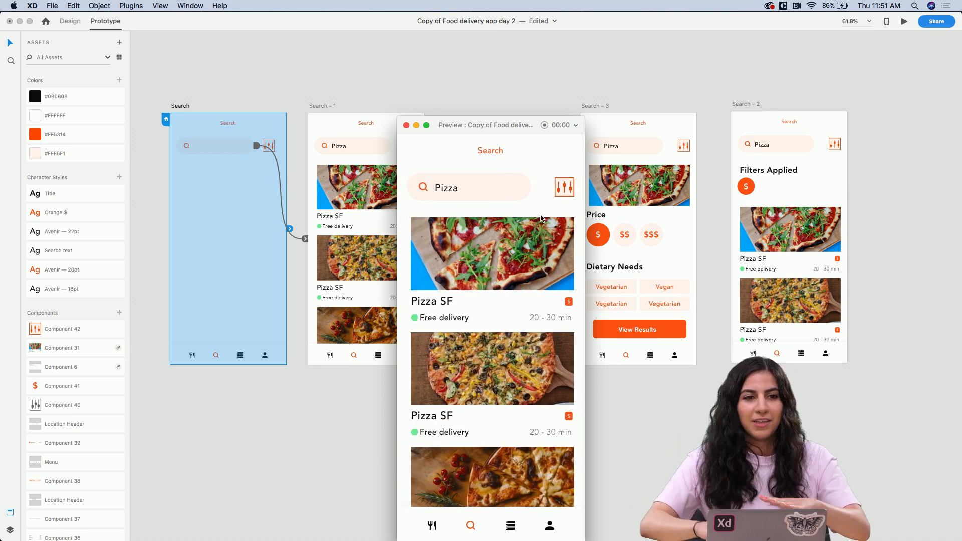
Test the filter flow in the preview from the $ price through View Results, and close the preview
click(564, 190)
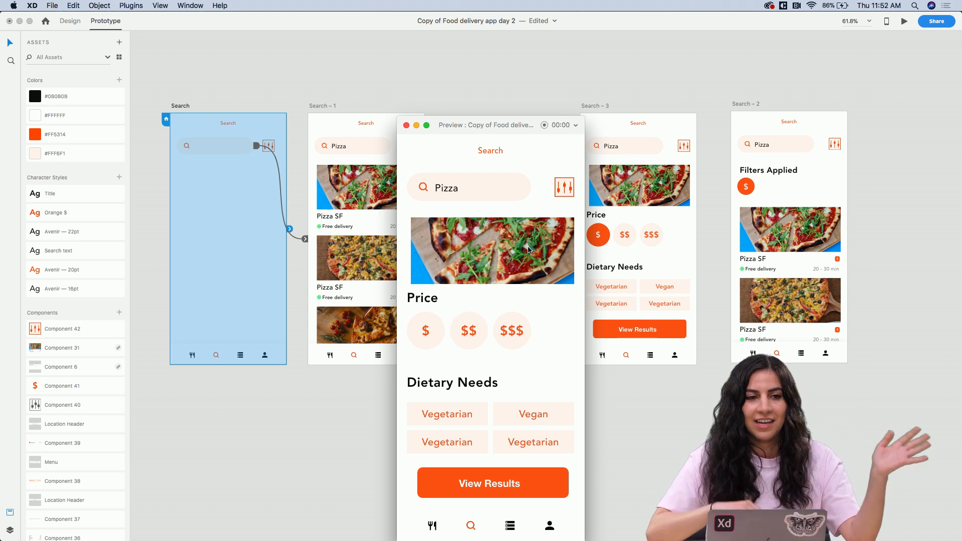
click(427, 340)
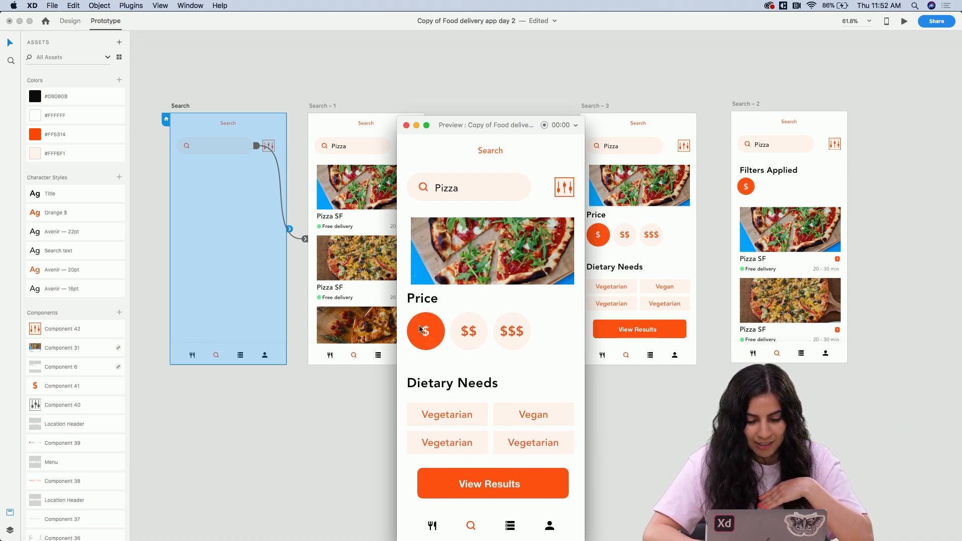
click(494, 484)
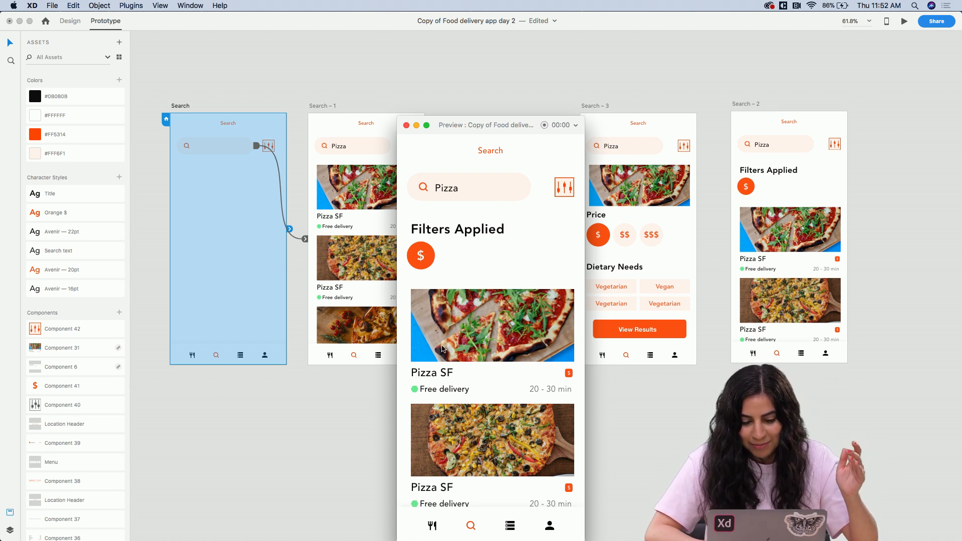
click(407, 125)
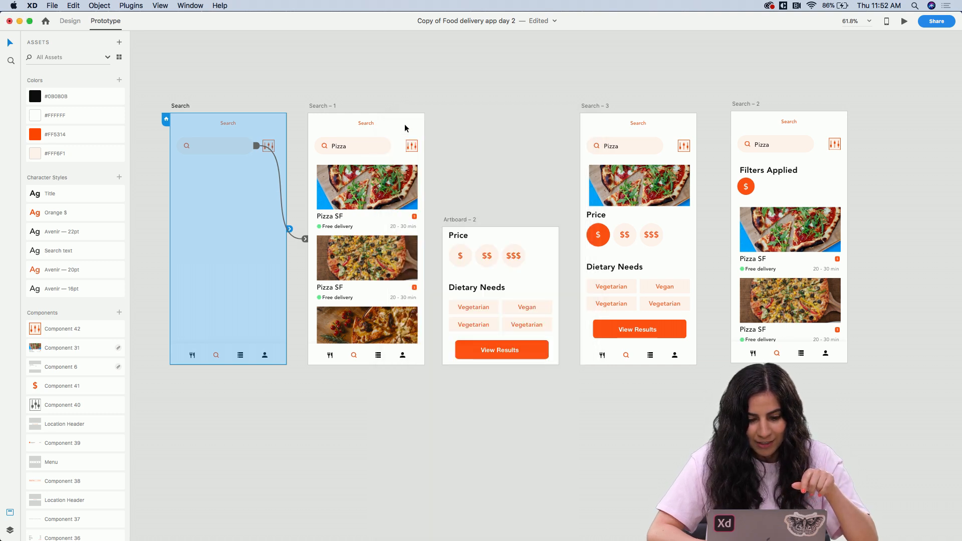
Extend the Search – 2 artboard downward to a height of about 1250 to fit the scrolling pizza list
click(747, 104)
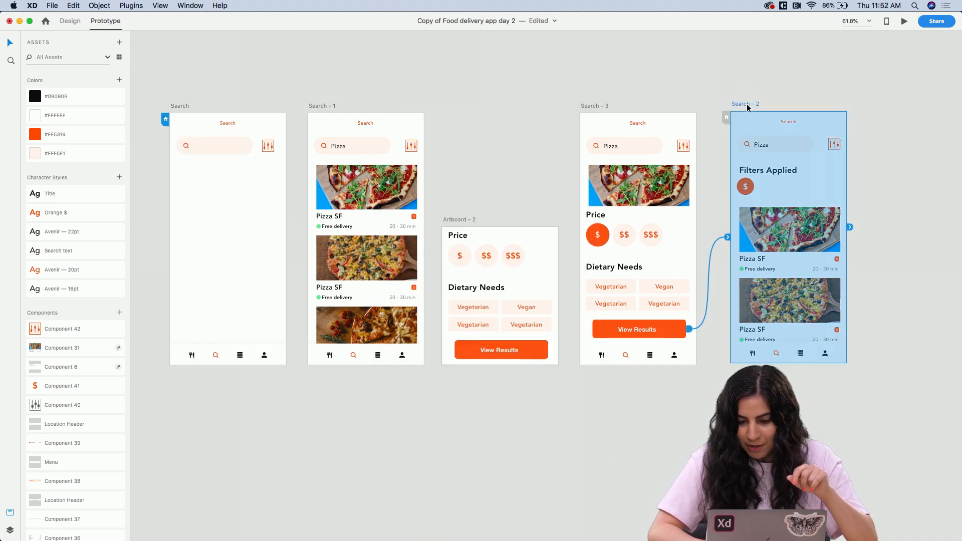
scroll(477, 91, right, 3)
click(76, 24)
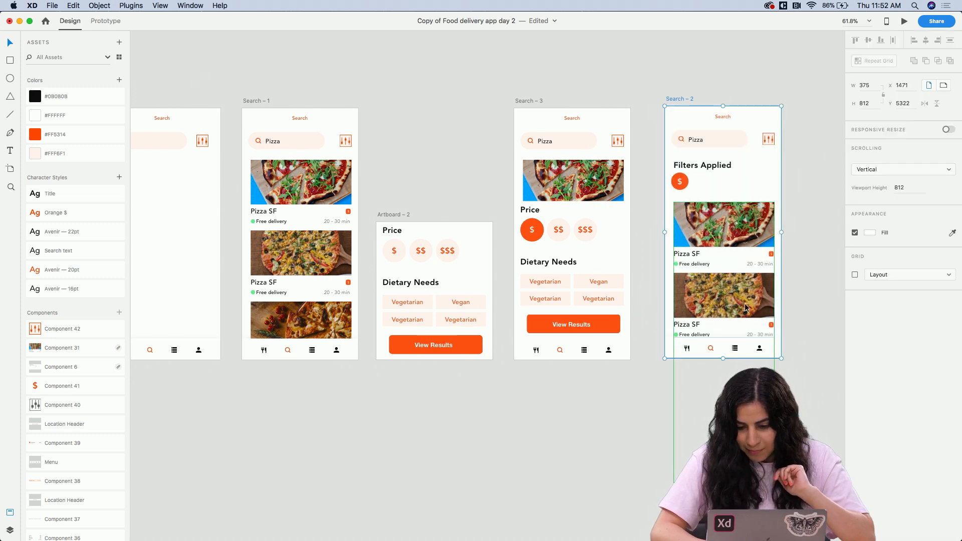
drag(723, 359, 722, 448)
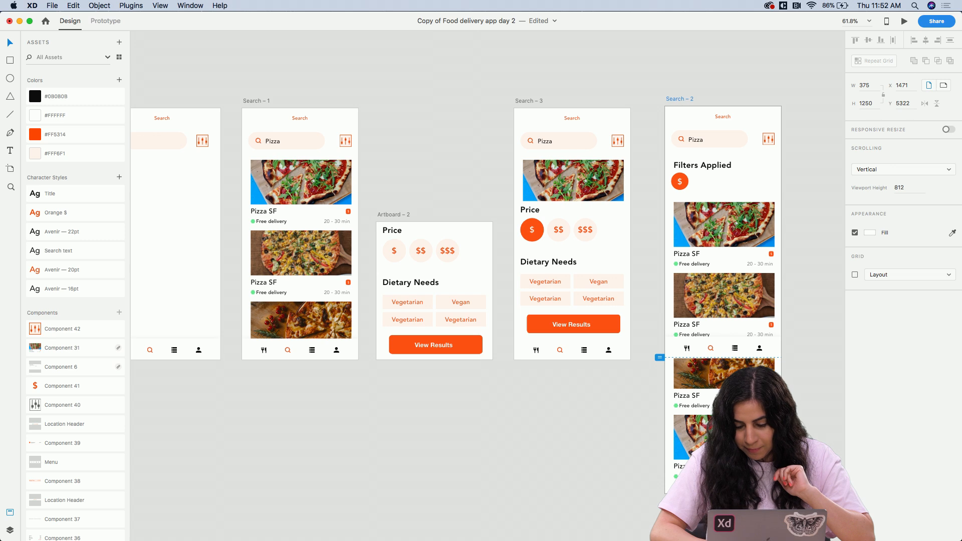
drag(722, 494, 723, 493)
Fix the position when scrolling of the Search header on Search – 2 and Search – 3
click(727, 351)
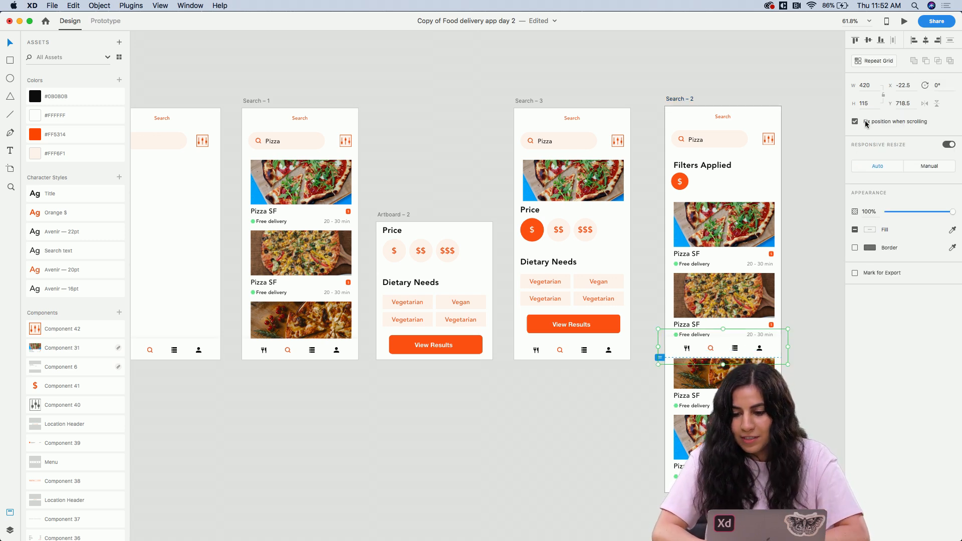
click(751, 117)
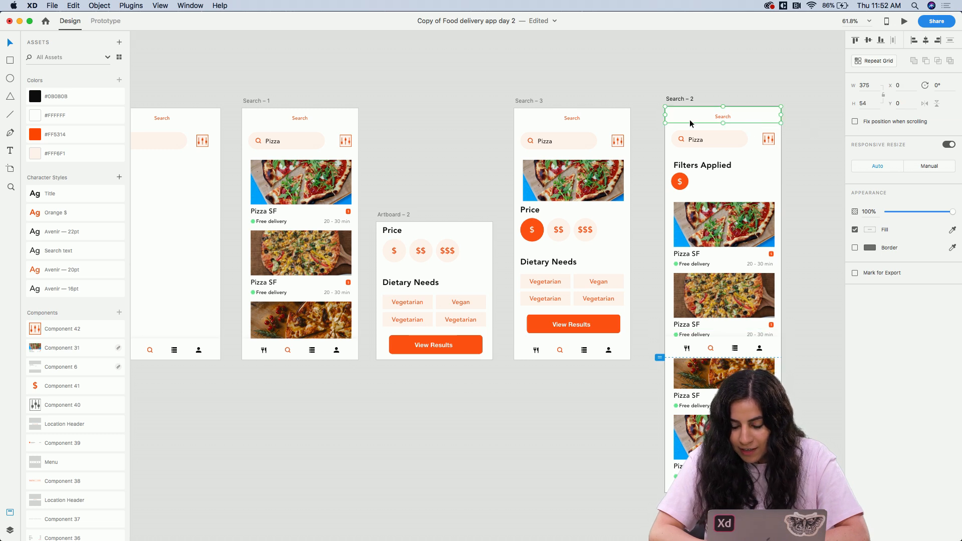
click(855, 122)
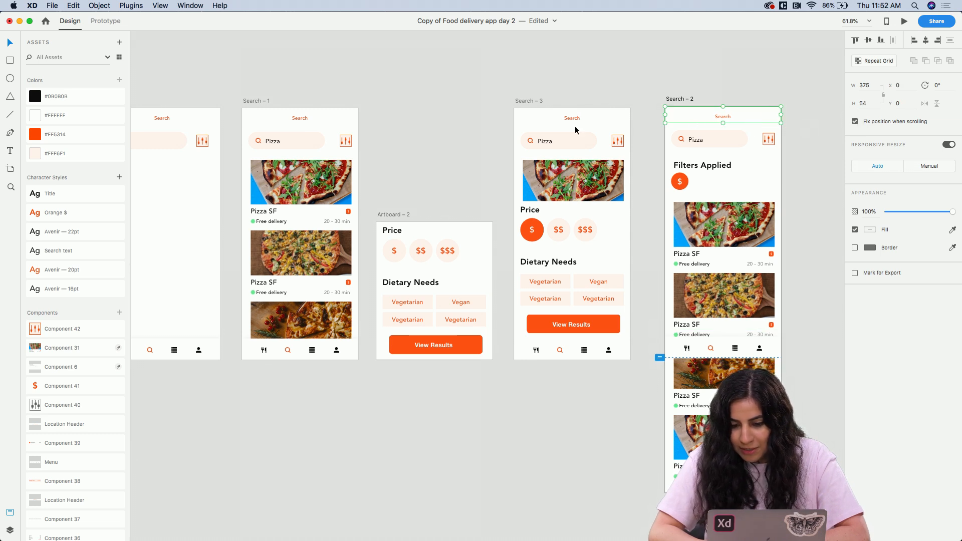
click(609, 115)
click(856, 122)
click(182, 120)
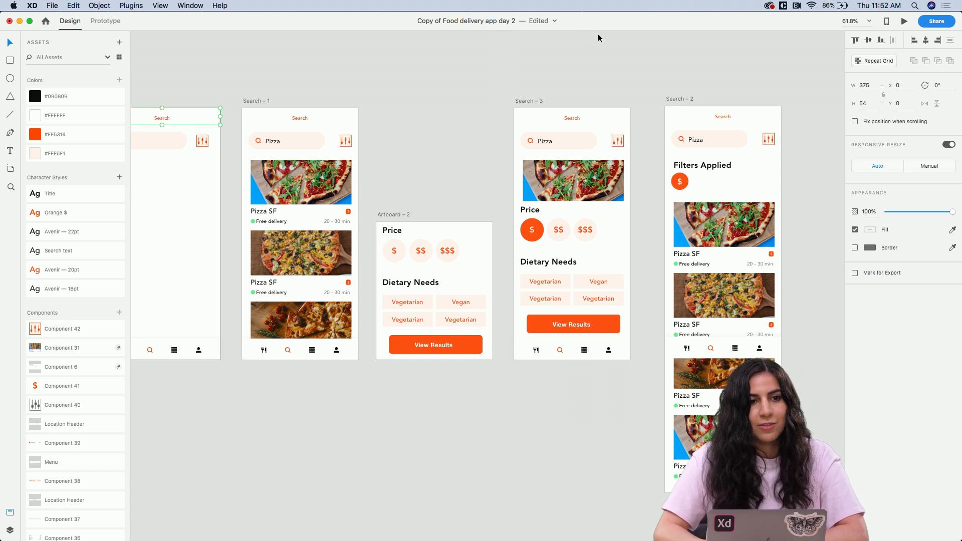
Preview the flow from Search through the $ filter to the filtered results, and check how that list scrolls
click(905, 21)
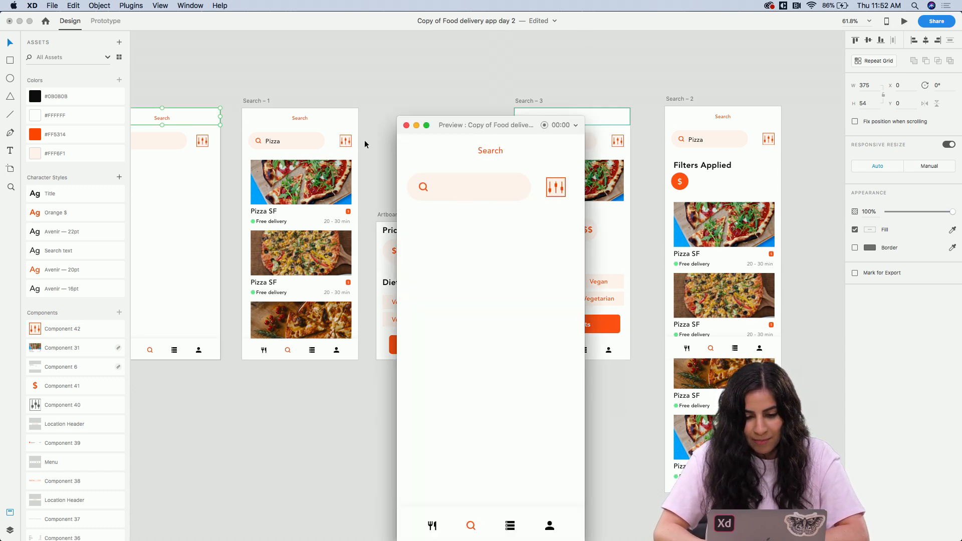
click(477, 195)
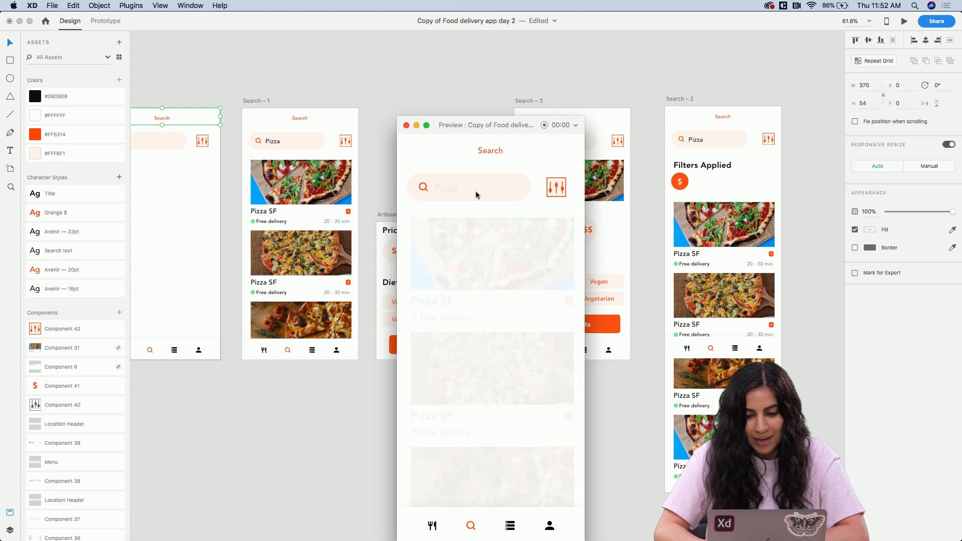
click(568, 199)
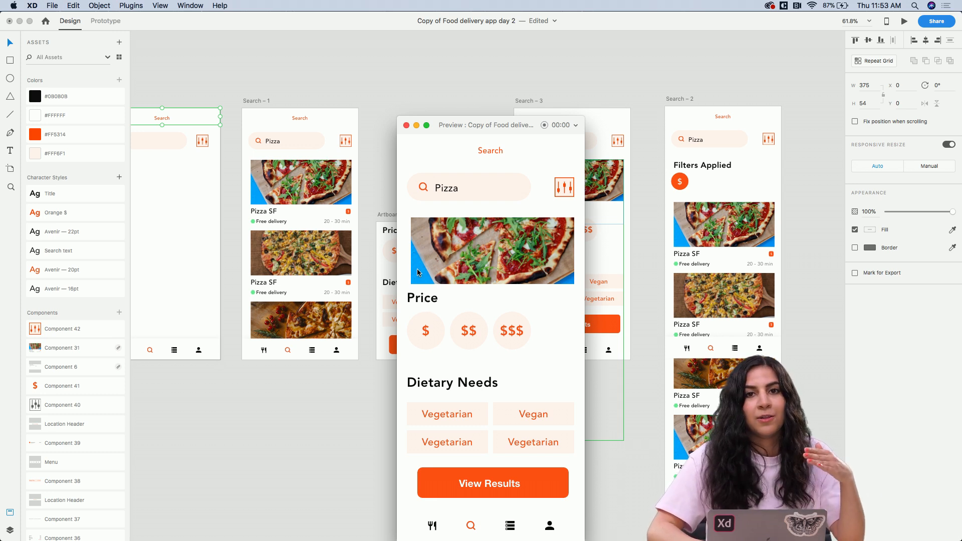
click(432, 338)
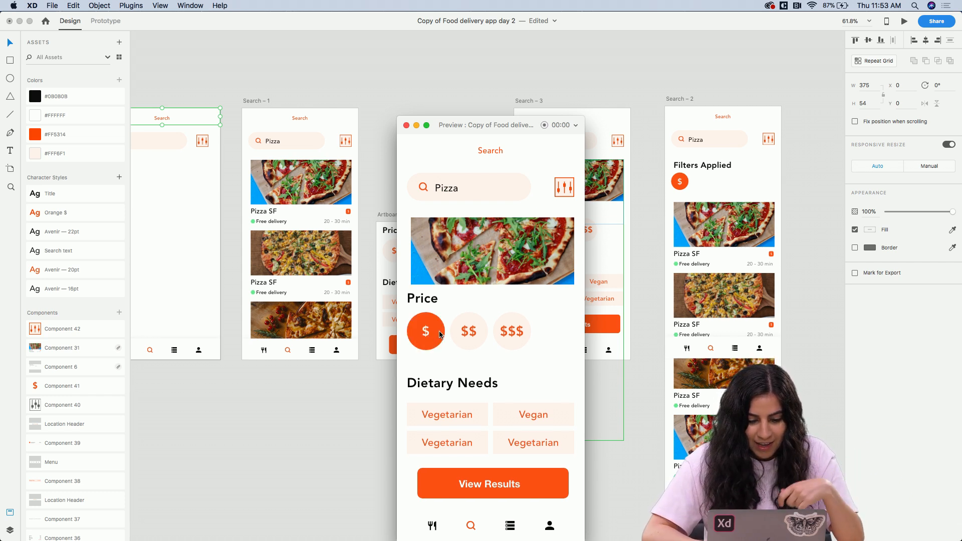
click(501, 485)
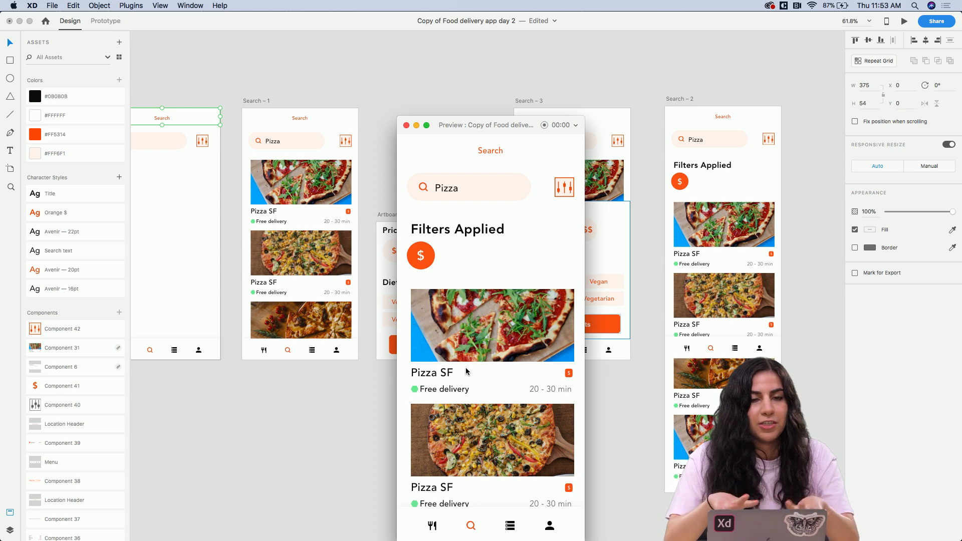
scroll(469, 452, down, 3)
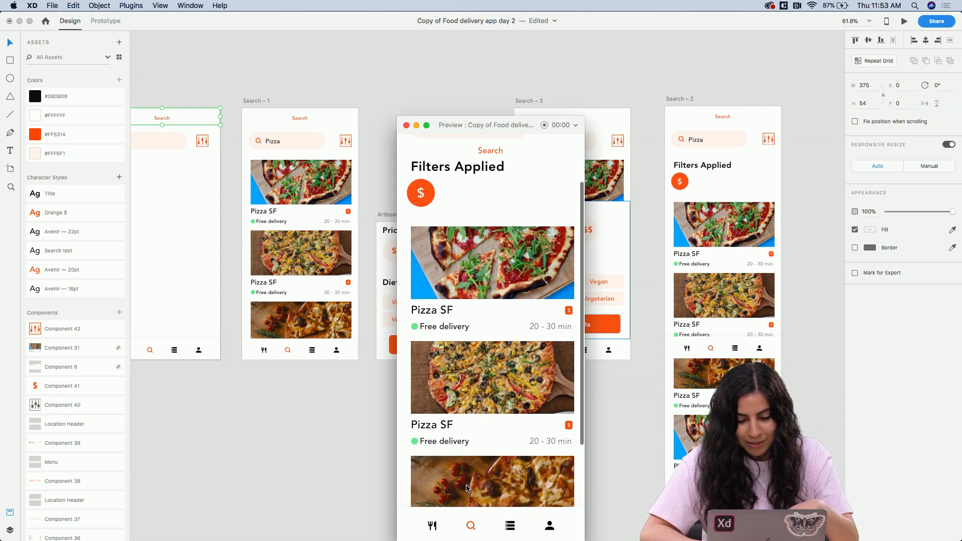
scroll(468, 411, down, 2)
scroll(466, 398, up, 5)
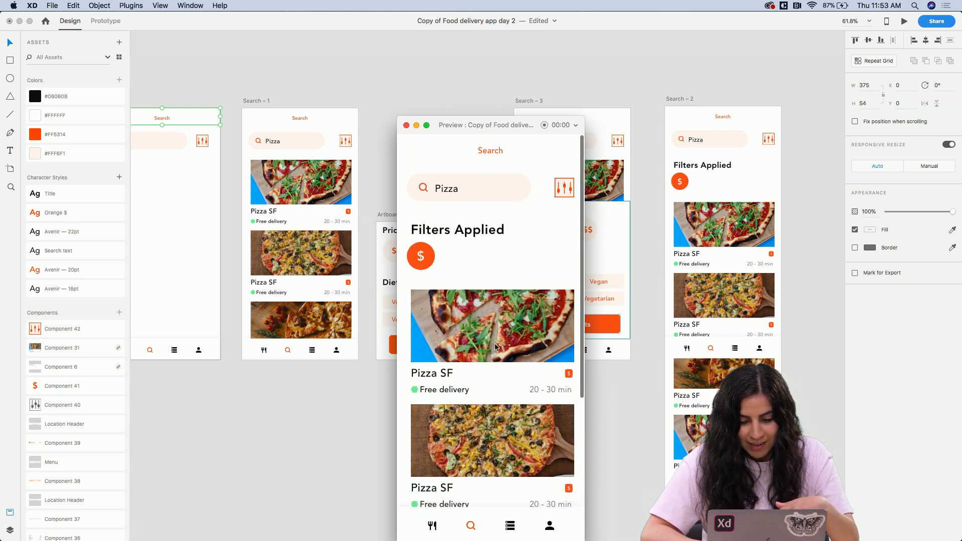
Bring Search – 1 up in the preview by selecting its pizza results grid, and close the preview
click(321, 219)
click(321, 218)
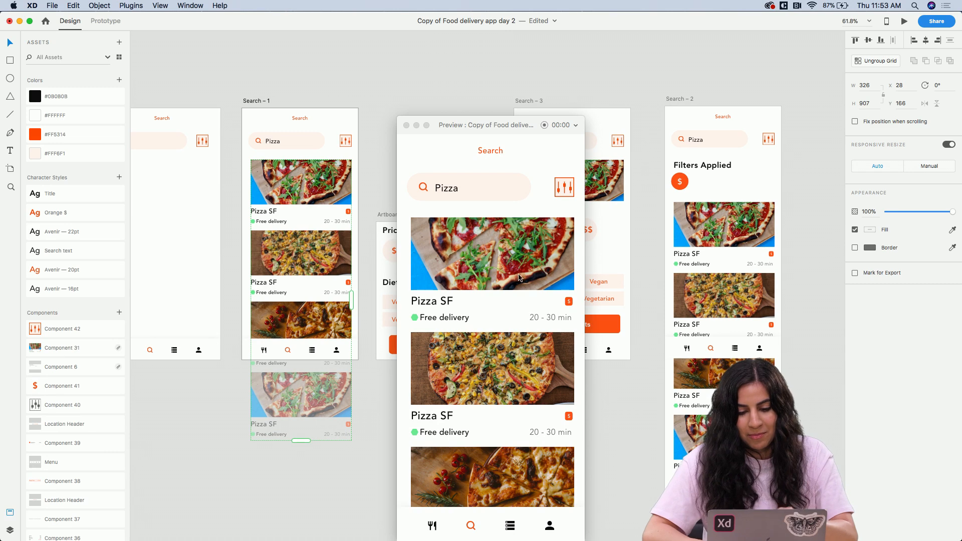
click(535, 295)
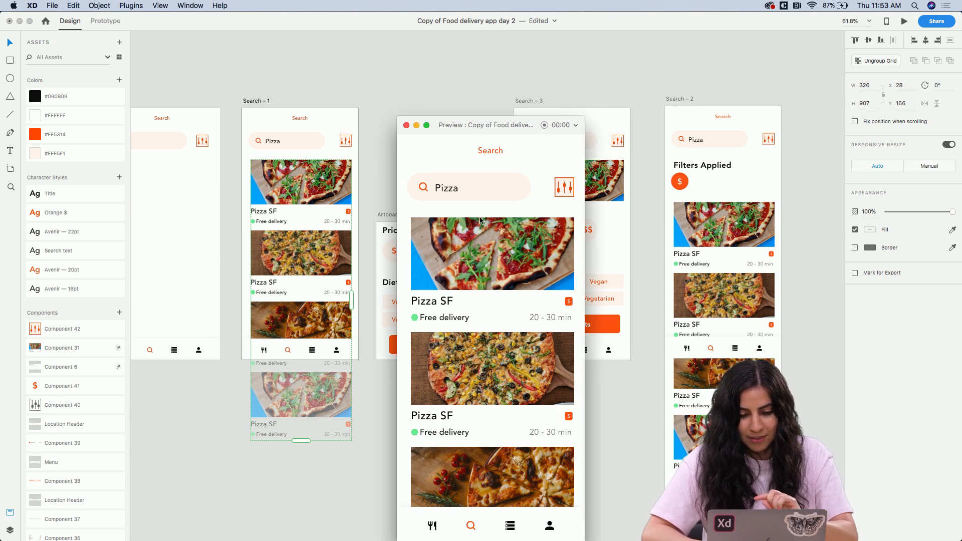
click(407, 125)
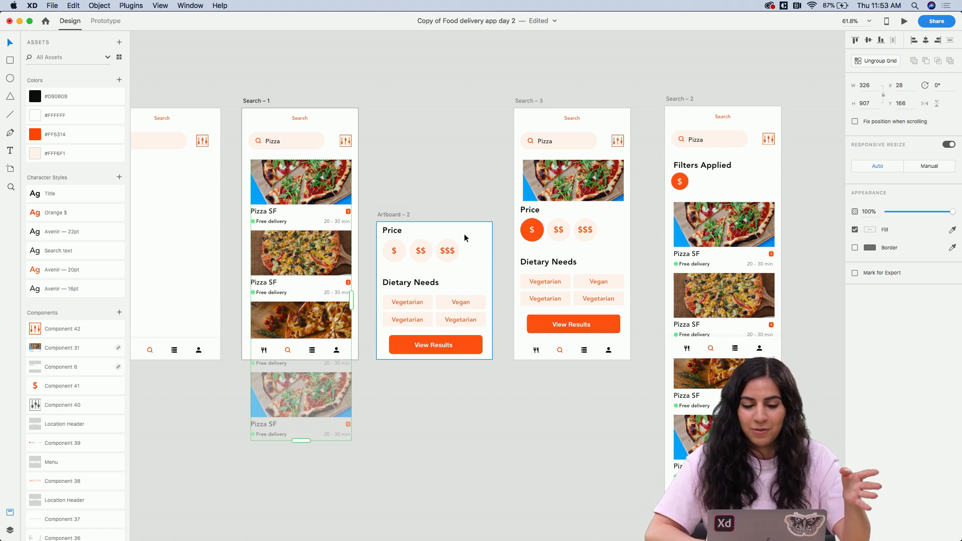
Preview the prototype from Search – 1, opening the filter overlay, choosing the $ price and viewing the filtered results, and close the preview
scroll(361, 180, left, 3)
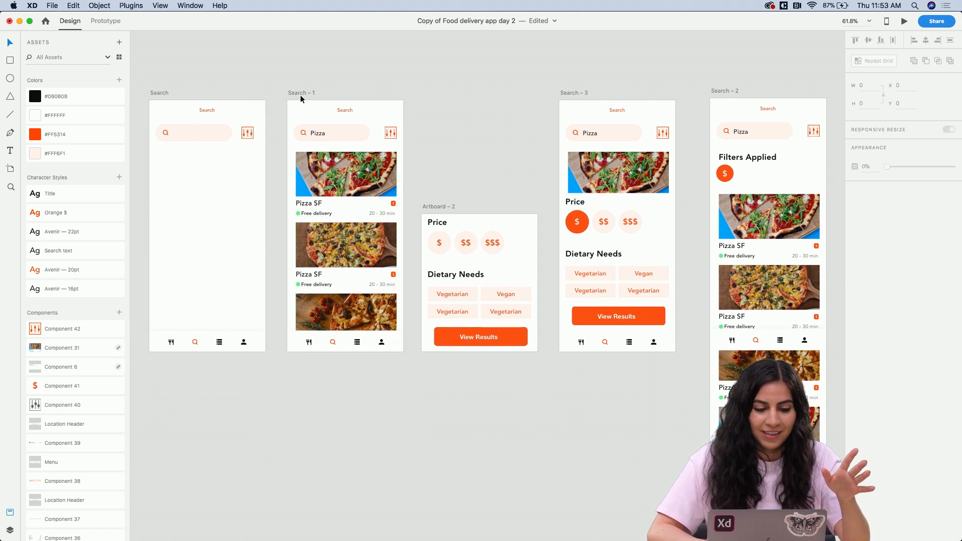
click(299, 94)
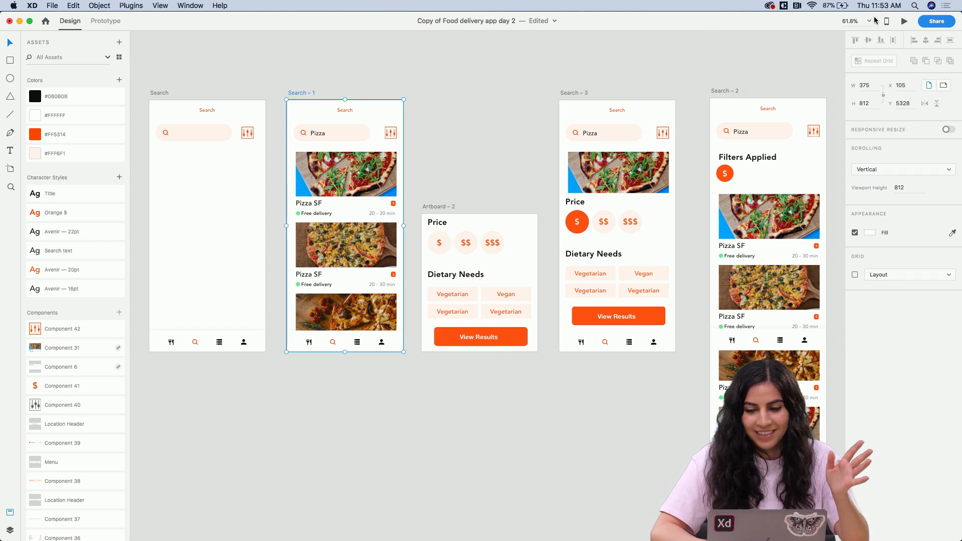
click(905, 21)
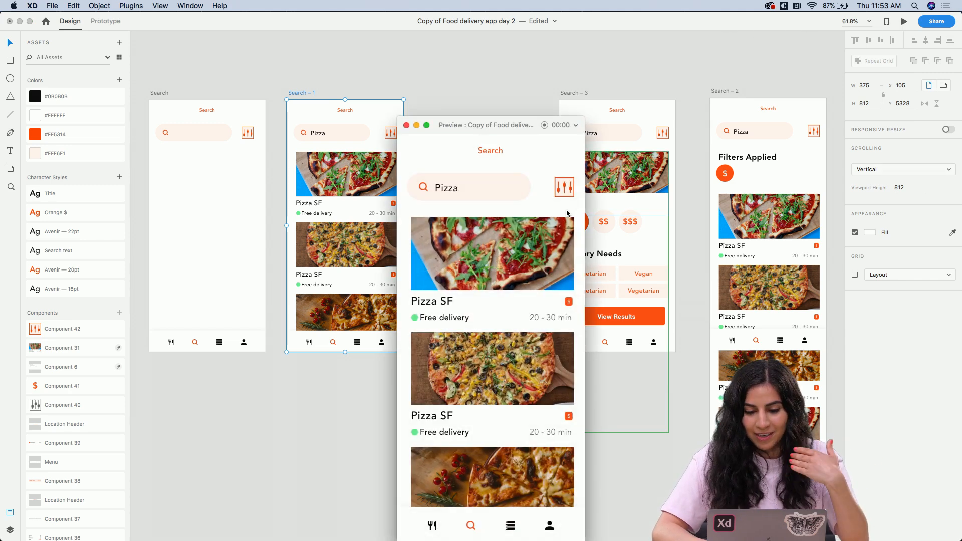
click(564, 195)
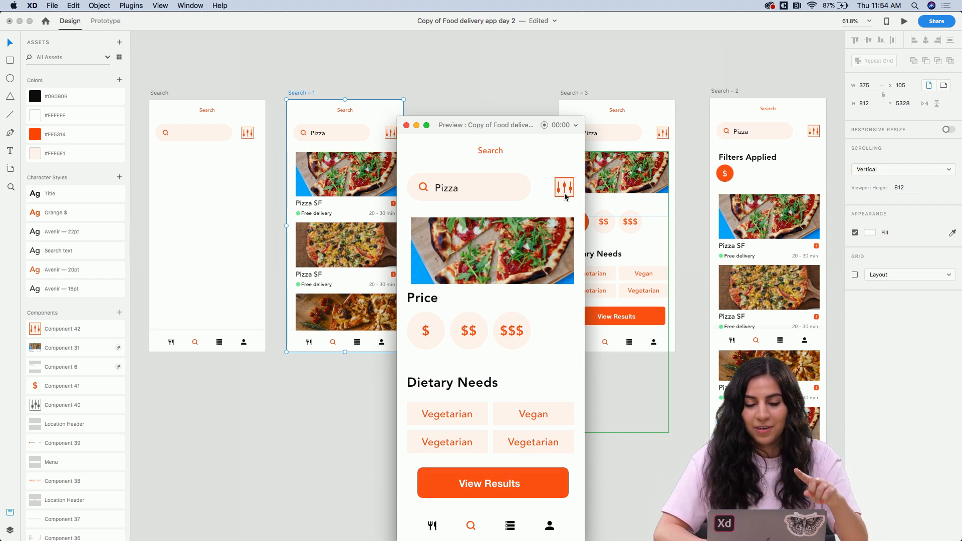
click(426, 338)
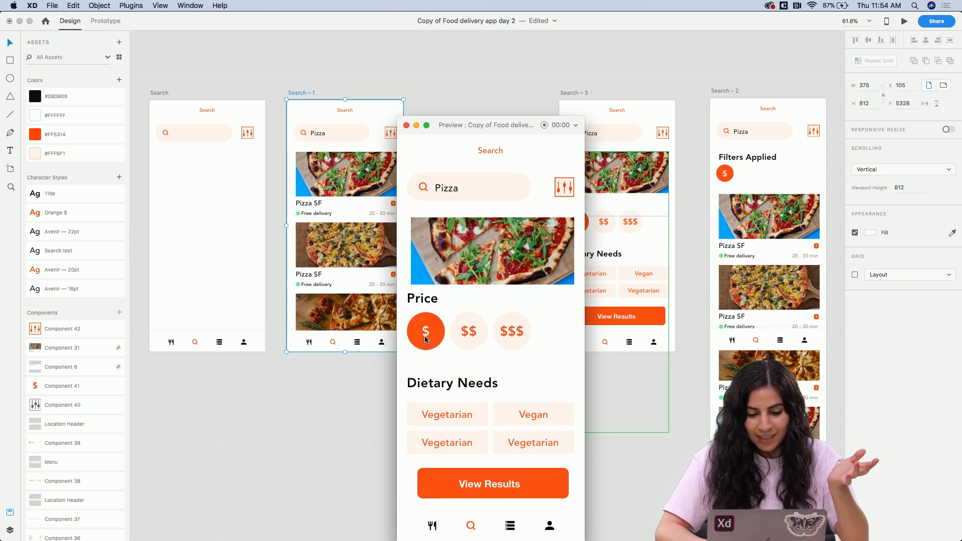
click(488, 485)
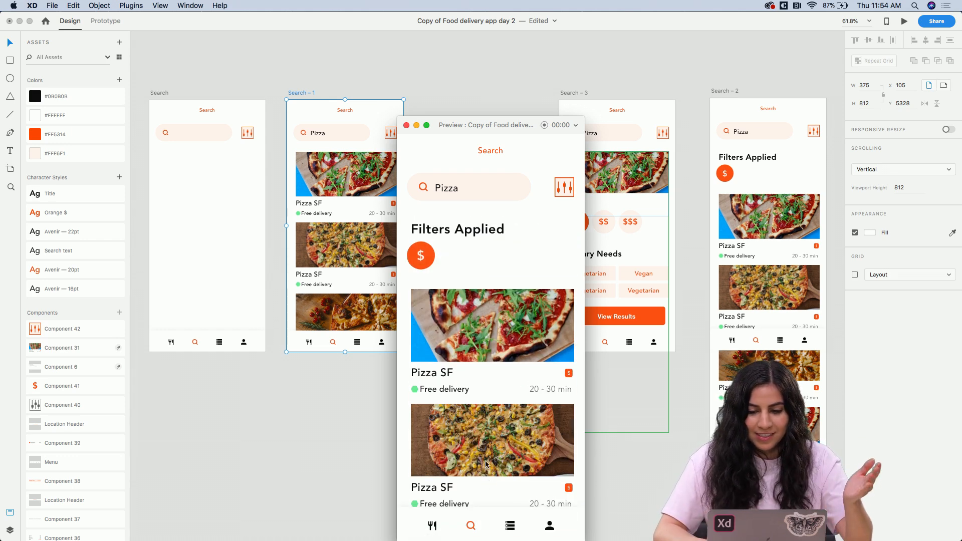
click(406, 126)
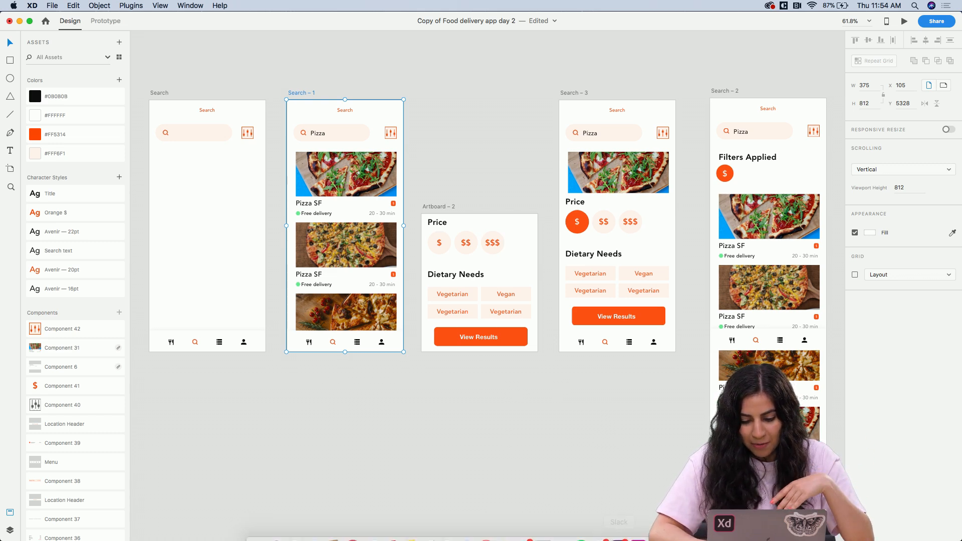
Switch to Discord and look through the design work and comments shared in the Adobe XD server's design-feedback channel
click(612, 531)
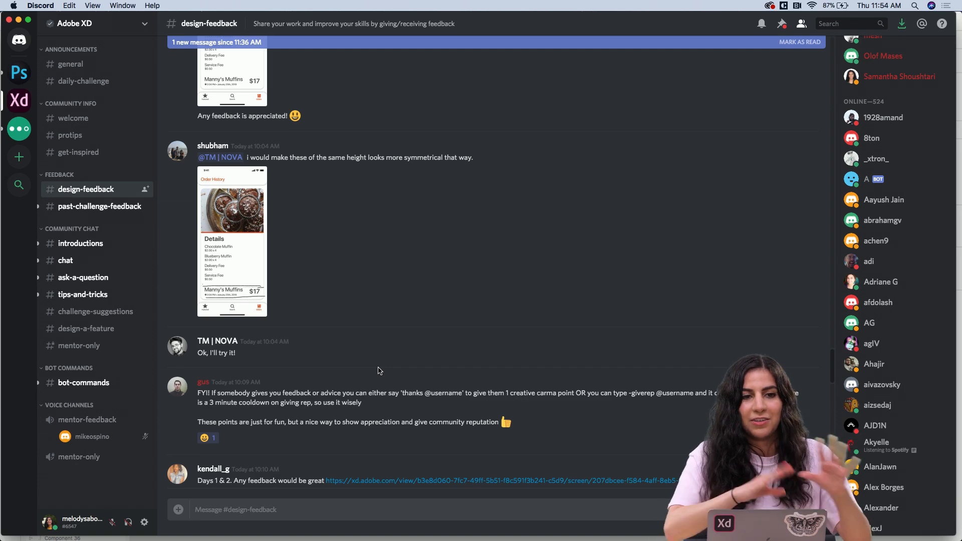
scroll(288, 357, down, 4)
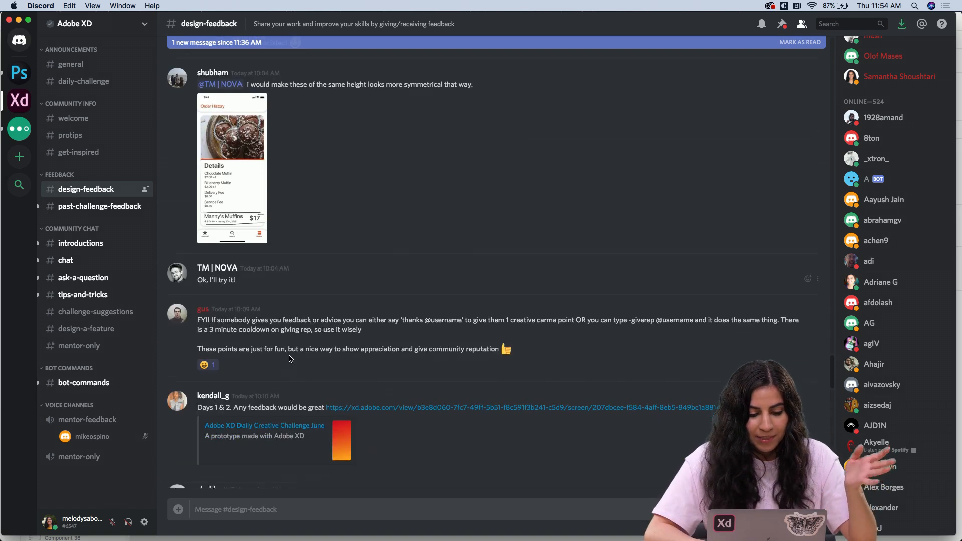
scroll(288, 357, down, 8)
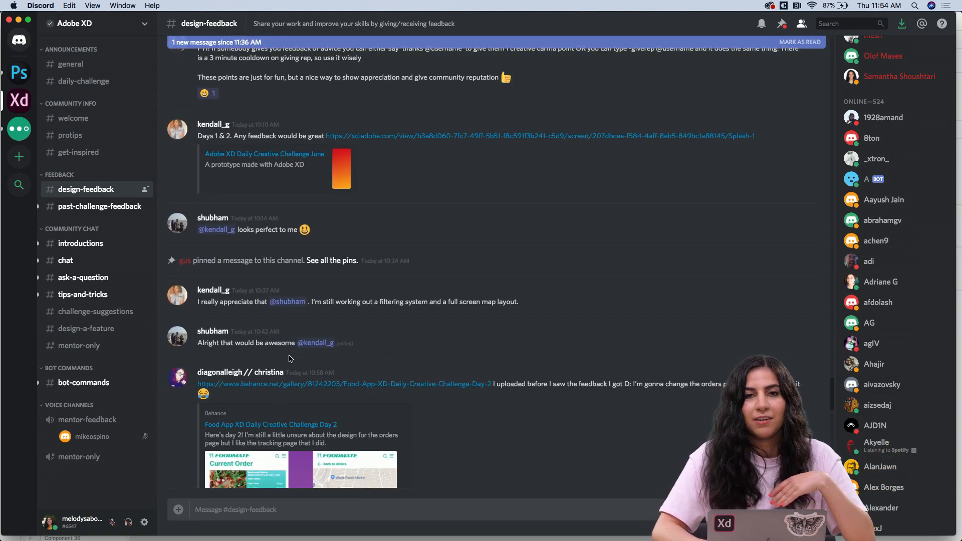
scroll(289, 358, down, 15)
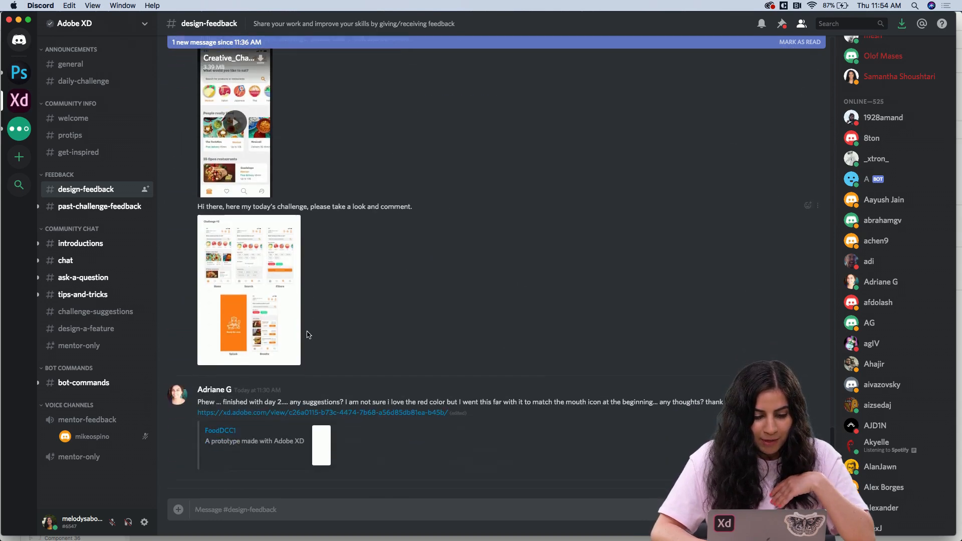
scroll(309, 335, down, 11)
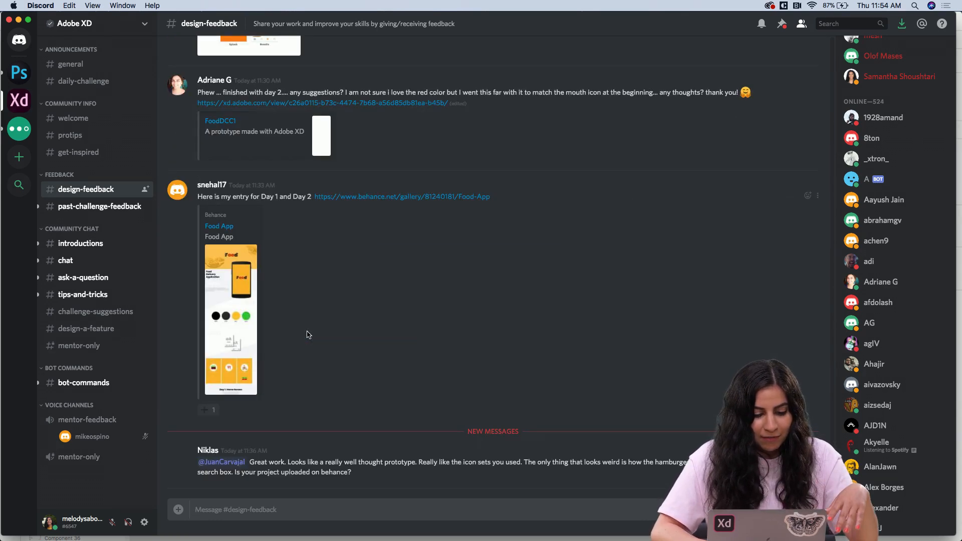
scroll(311, 276, up, 20)
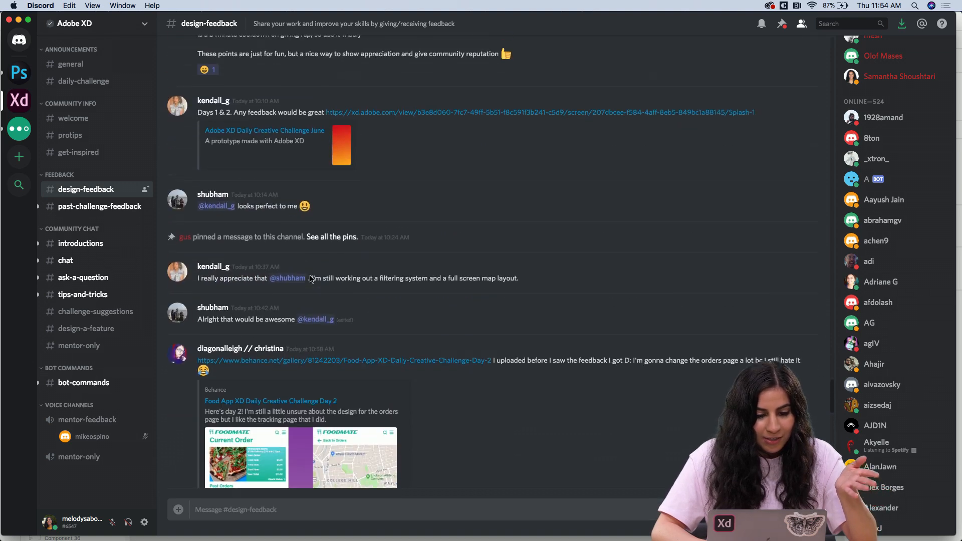
scroll(440, 266, up, 14)
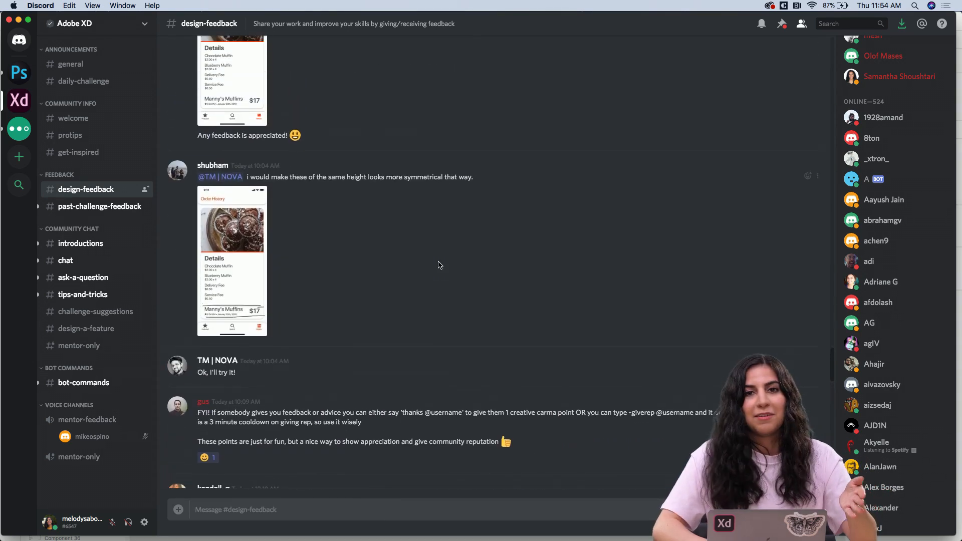